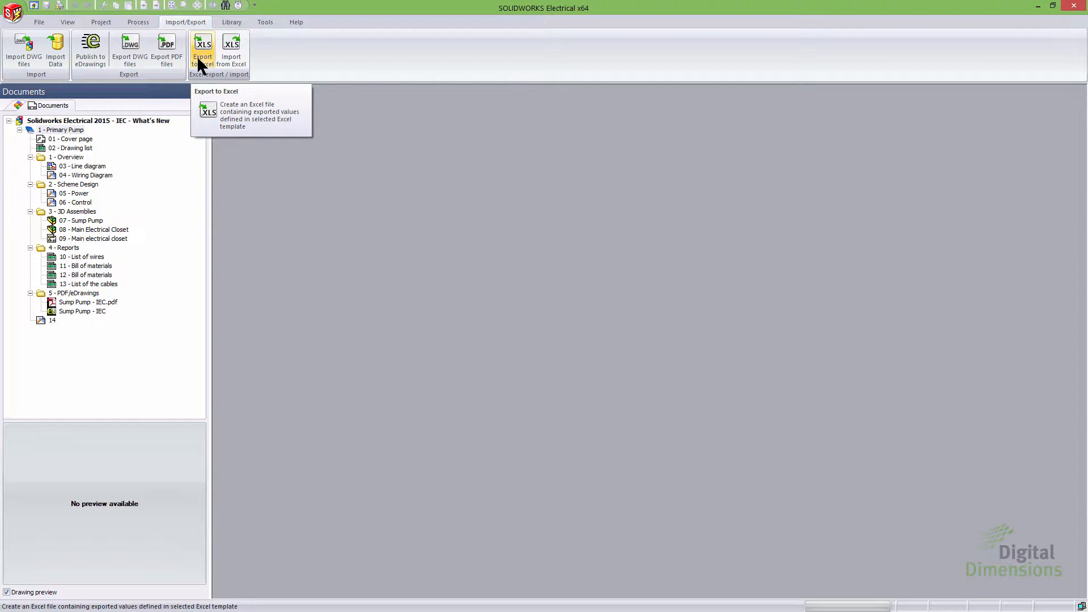
- Start an Excel export with the AllObjects.xls and ElectricalComponents.xls templates, deleting the existing exports of both
{"action": "left_click", "coordinate": [201, 62]}
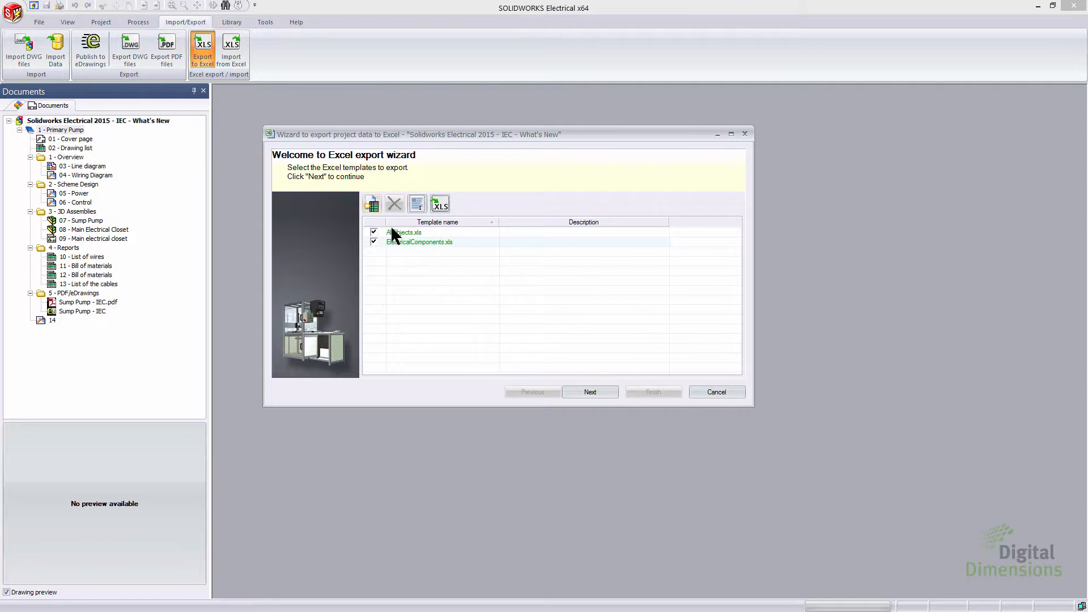
{"action": "left_click", "coordinate": [372, 204]}
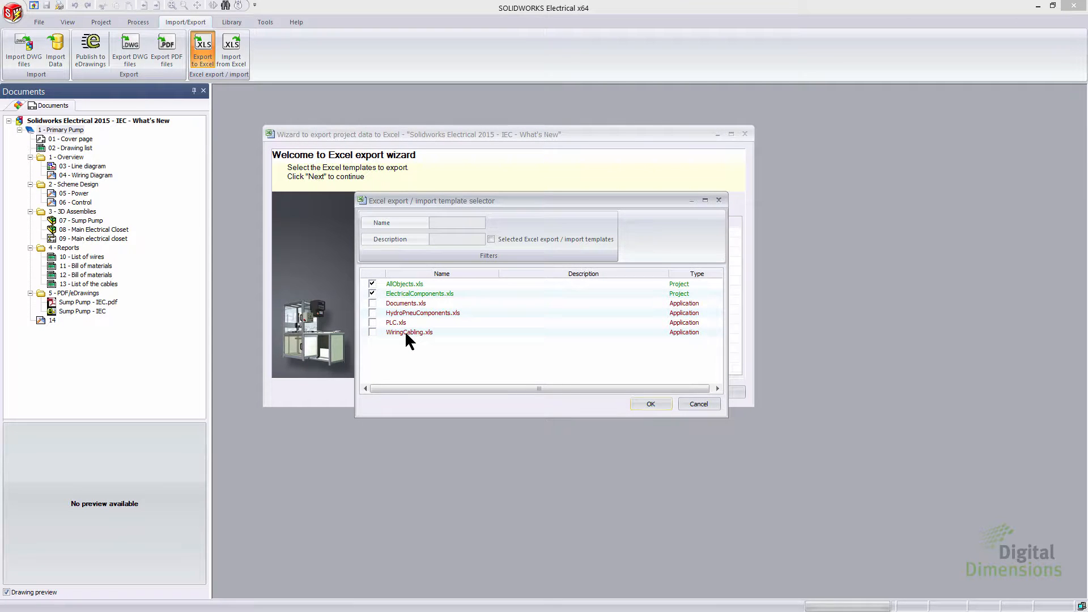
{"action": "left_click", "coordinate": [698, 403]}
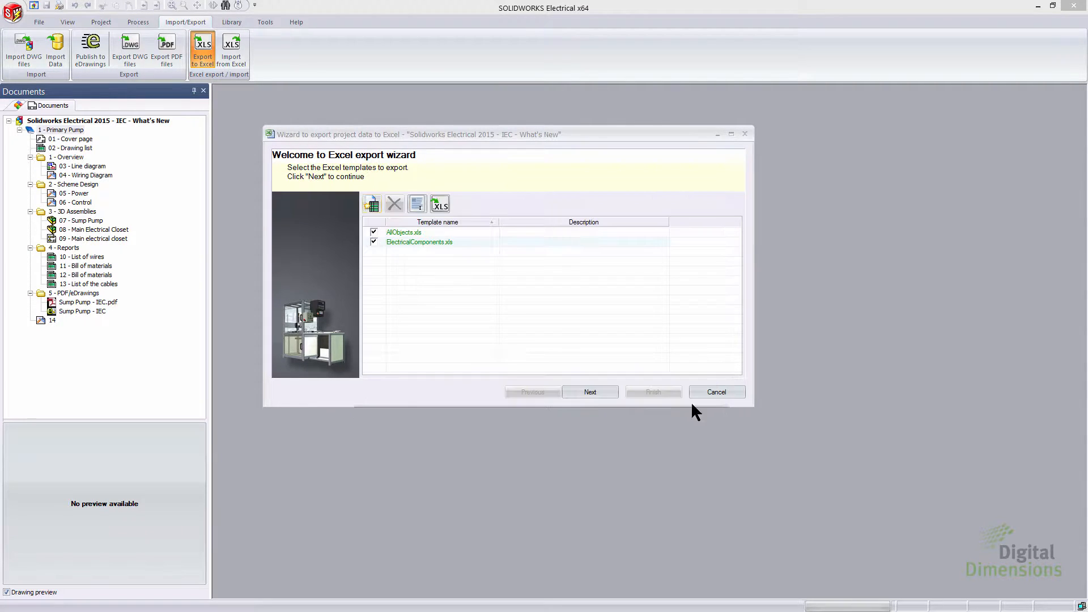
{"action": "left_click", "coordinate": [590, 392]}
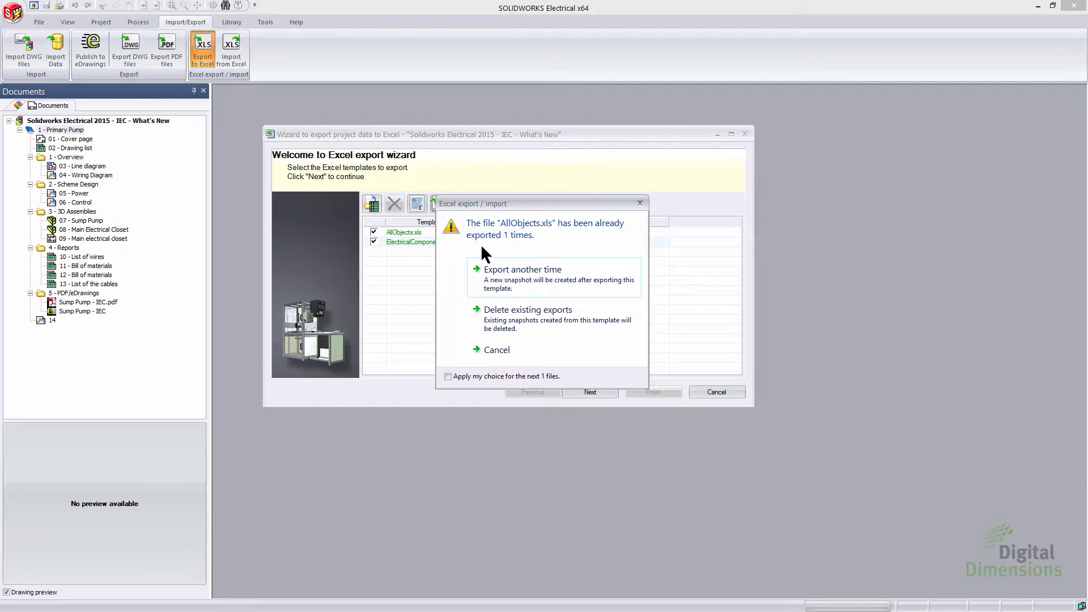
{"action": "left_click", "coordinate": [554, 321]}
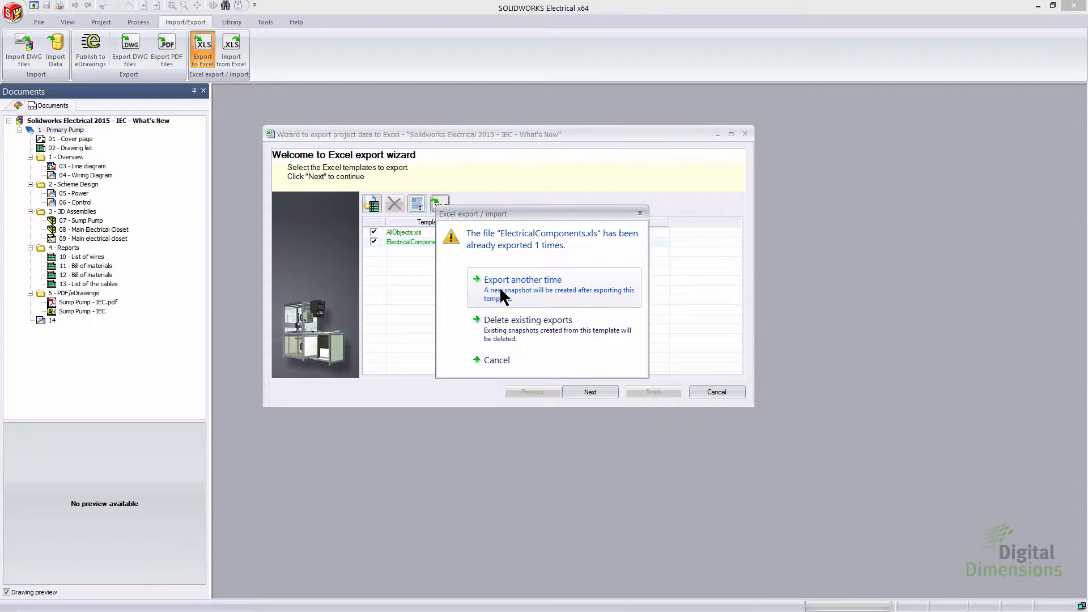
{"action": "left_click", "coordinate": [516, 333]}
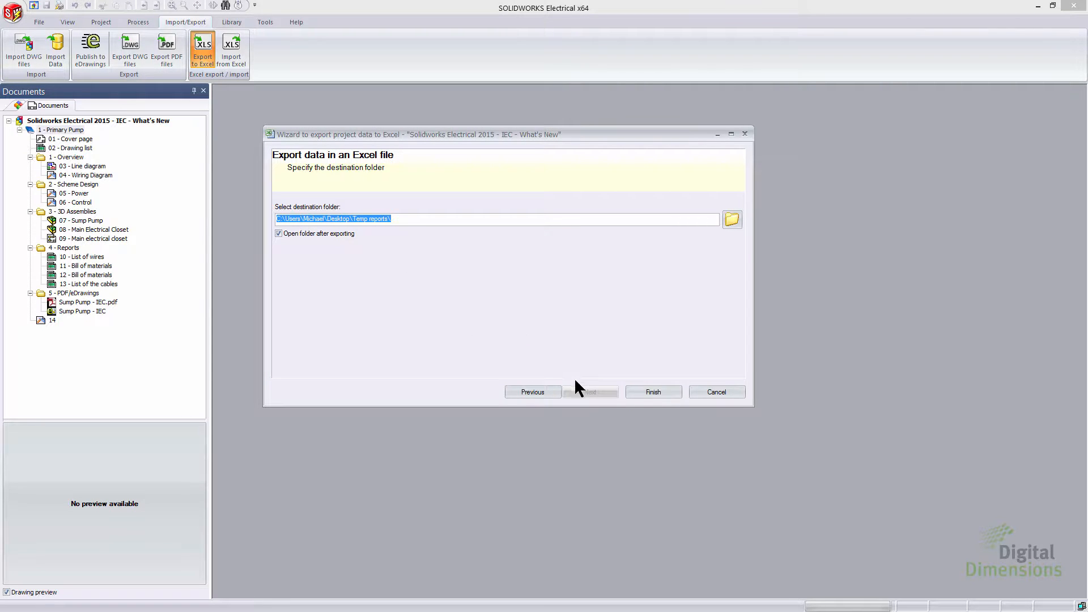
- Export the project data to the Temp reports folder, overriding the existing AllObjects.xls and ElectricalComponents.xls files
{"action": "left_click", "coordinate": [649, 392]}
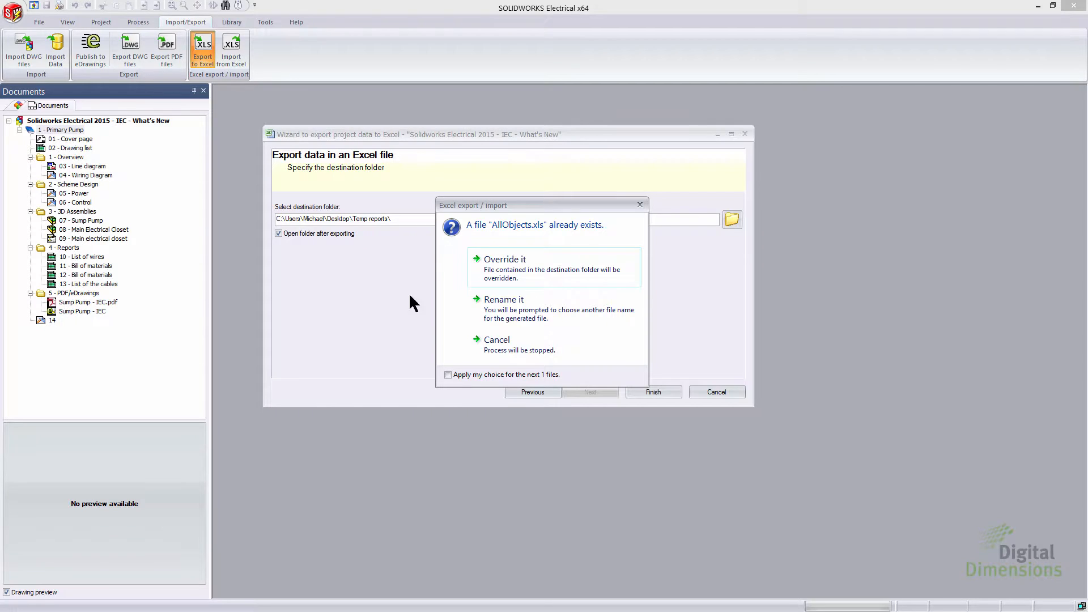
{"action": "left_click", "coordinate": [517, 271]}
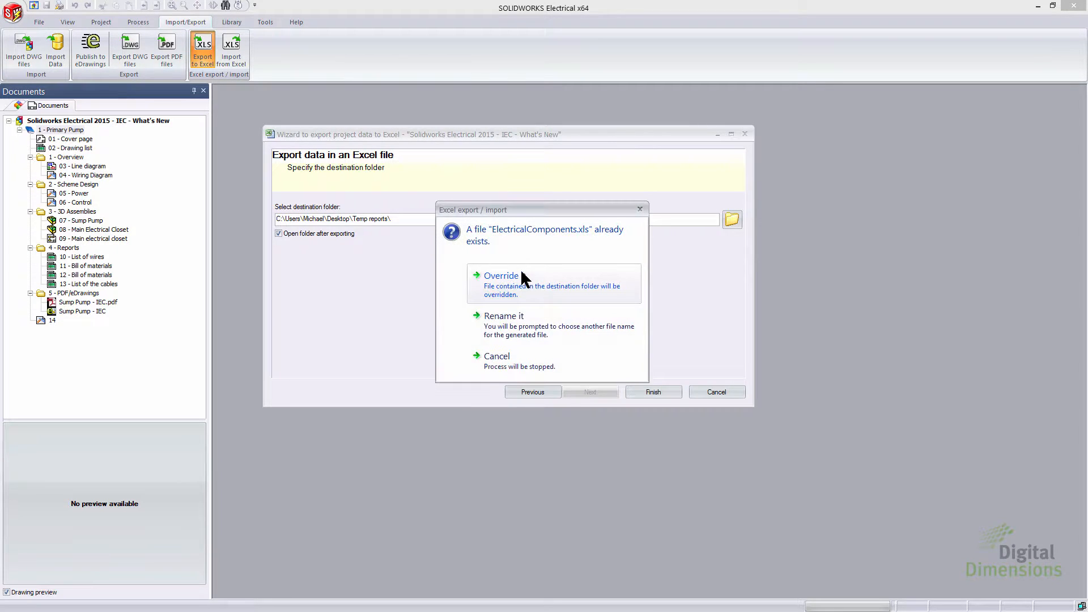
{"action": "left_click", "coordinate": [521, 274]}
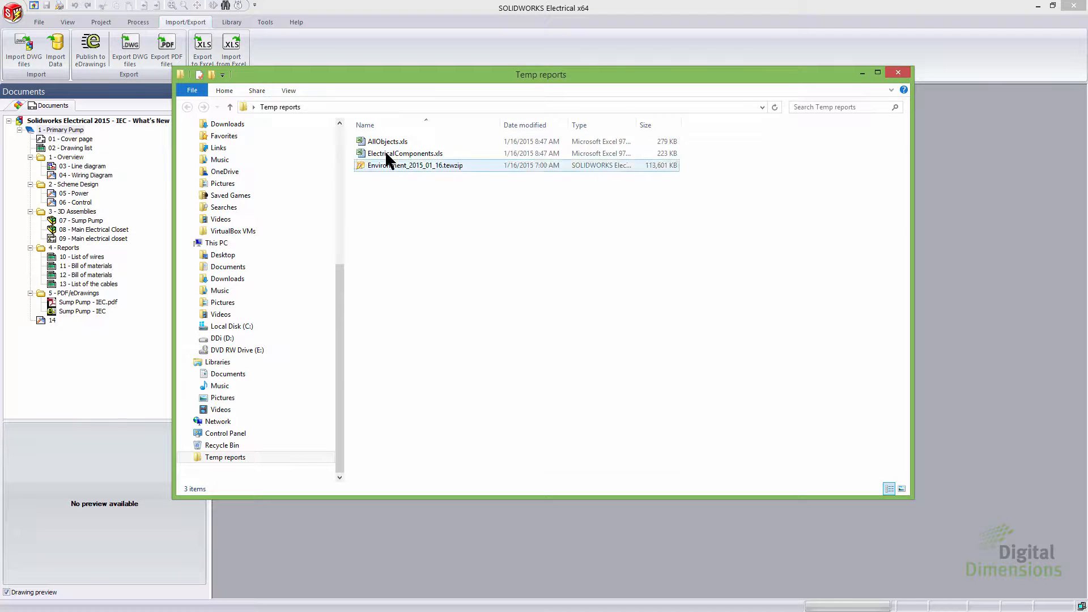
- Open the exported AllObjects.xls and examine its wire style, box and cabinet, fuse and disconnector, and power supply sheets
{"action": "left_click", "coordinate": [388, 142]}
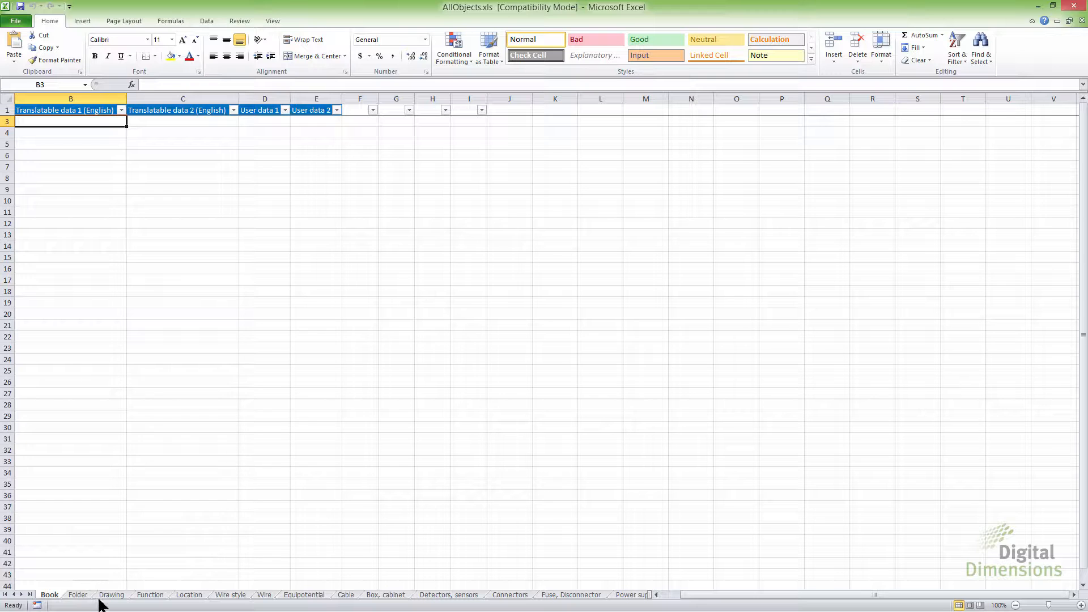
{"action": "left_click", "coordinate": [230, 595]}
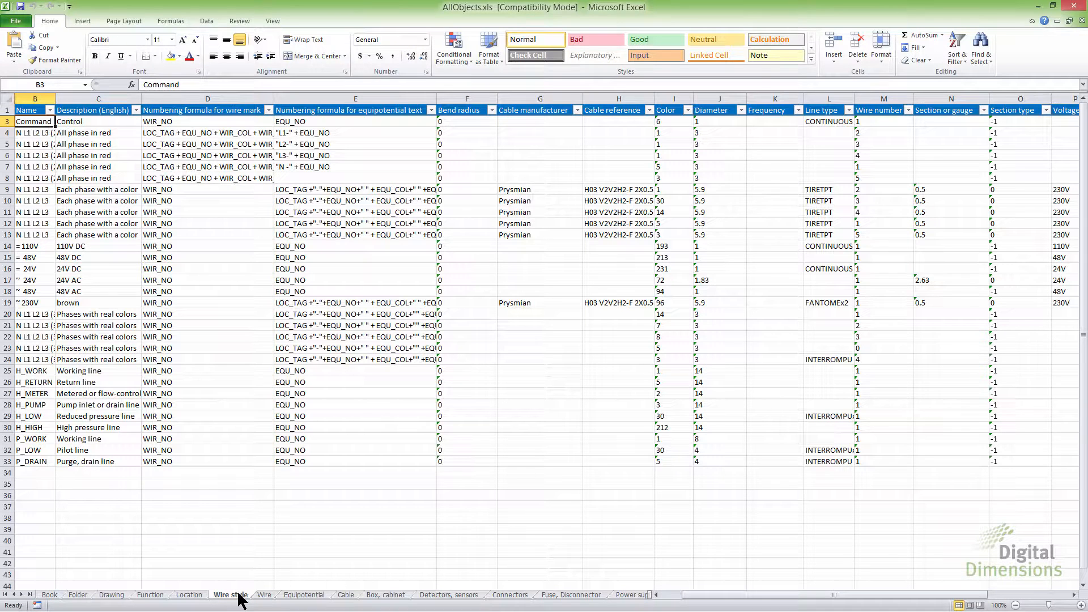
{"action": "left_click", "coordinate": [382, 595]}
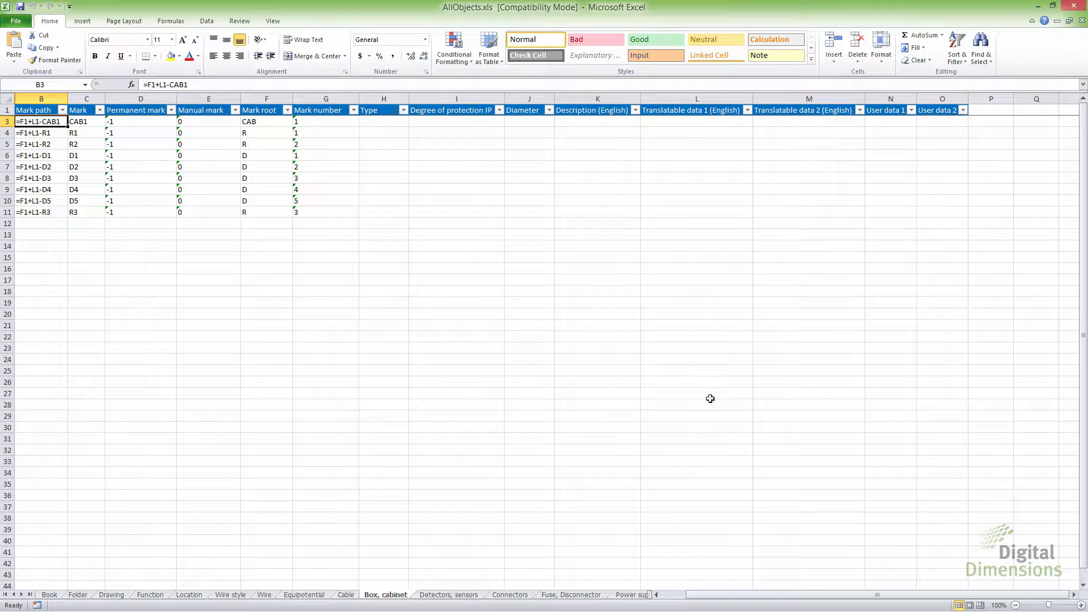
{"action": "left_click", "coordinate": [582, 595]}
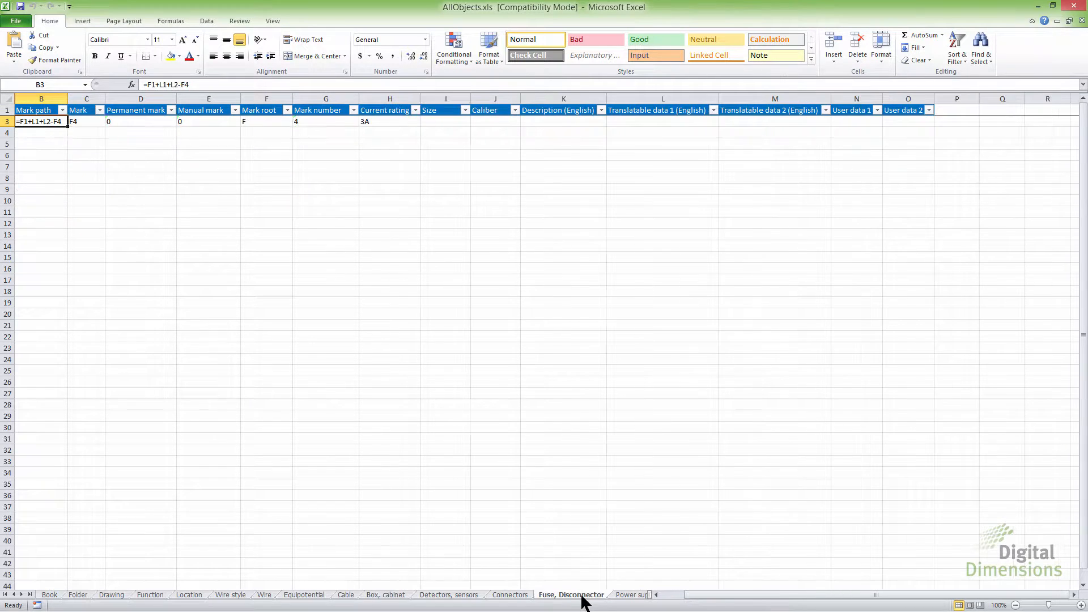
{"action": "left_click", "coordinate": [627, 596]}
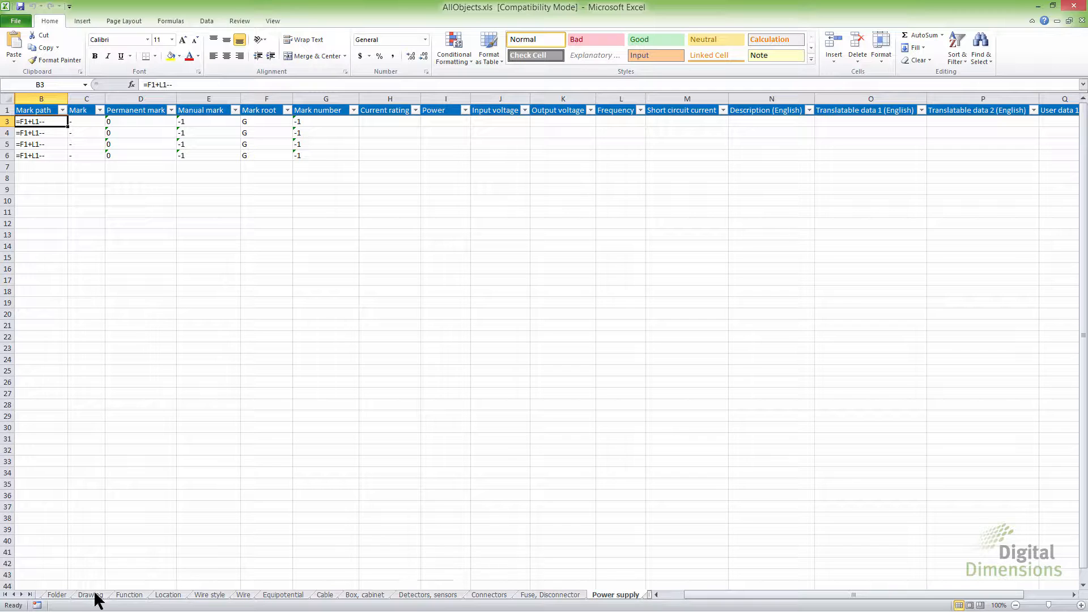
- Examine the Transformer sheet near the end of the AllObjects.xls workbook and close the workbook
{"action": "left_click", "coordinate": [21, 594]}
{"action": "left_click", "coordinate": [21, 594]}
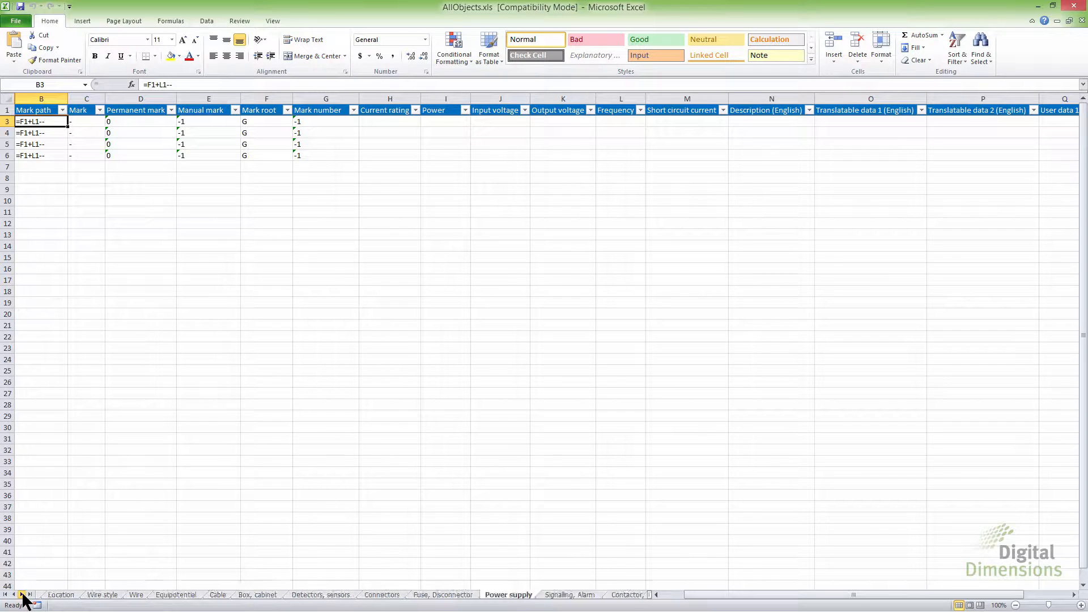
{"action": "left_click", "coordinate": [21, 595]}
{"action": "left_click", "coordinate": [22, 594]}
{"action": "left_click", "coordinate": [22, 594]}
{"action": "left_click", "coordinate": [21, 595]}
{"action": "left_click", "coordinate": [22, 594]}
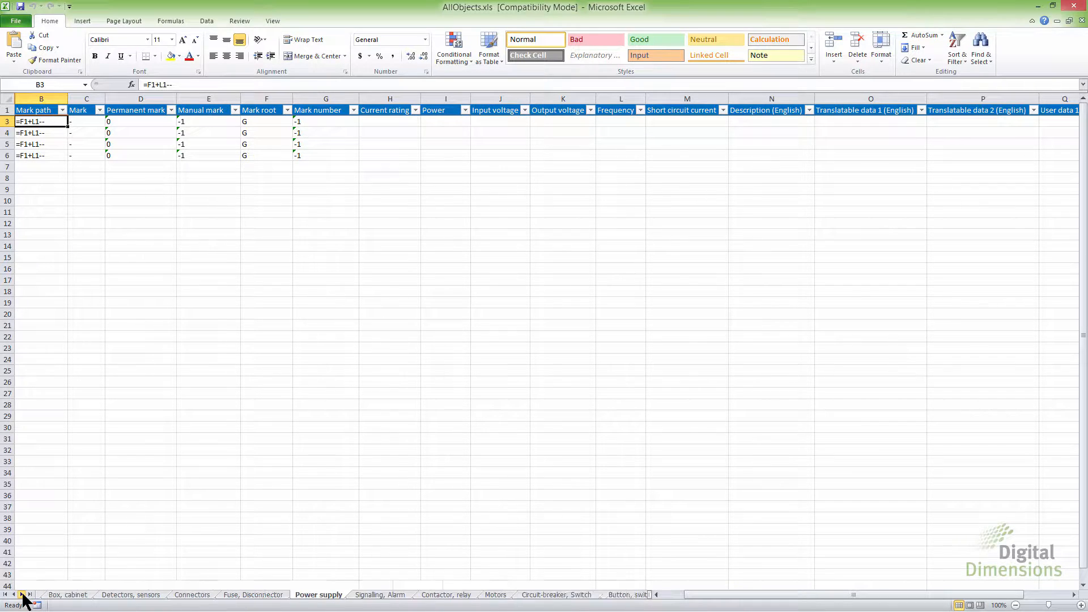
{"action": "left_click", "coordinate": [21, 595]}
{"action": "left_click", "coordinate": [22, 594]}
{"action": "left_click", "coordinate": [554, 597]}
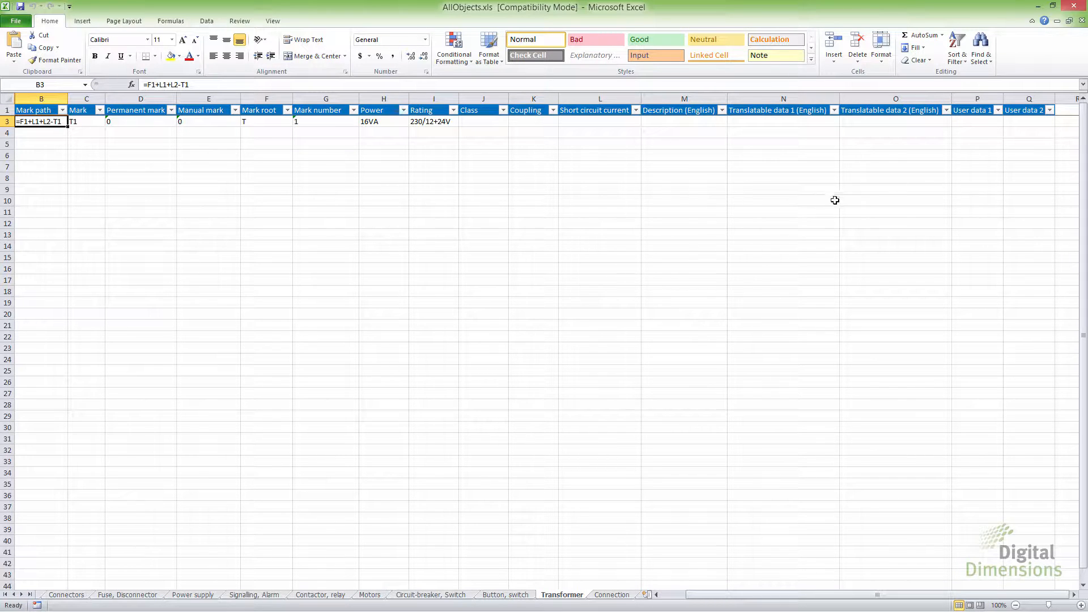
{"action": "left_click", "coordinate": [1073, 8]}
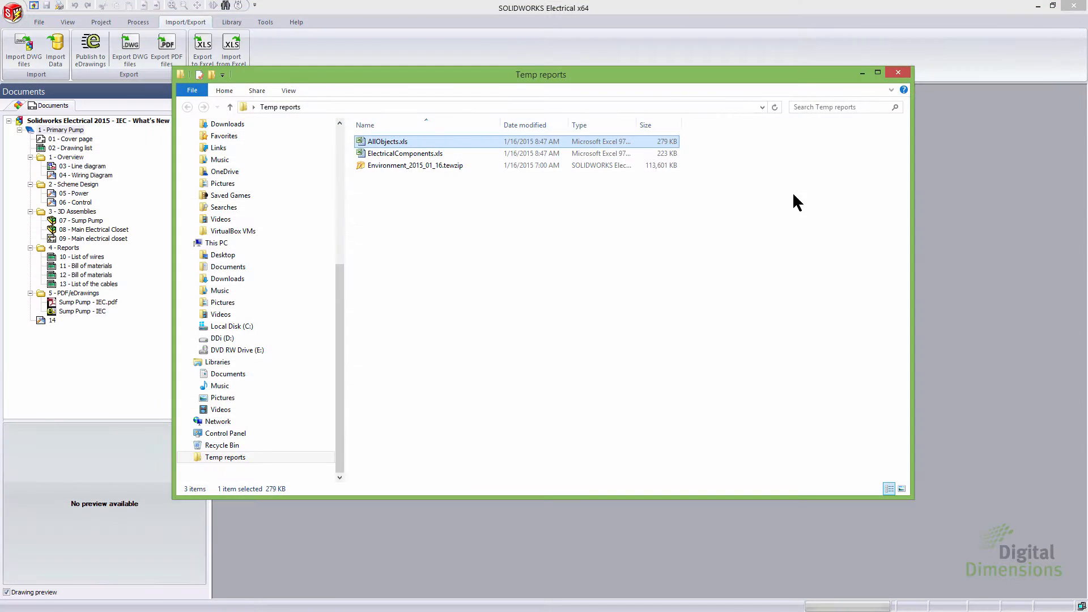
- Return to SOLIDWORKS Electrical and try to import AllObjects.xls into the project with the Excel import wizard
{"action": "left_click", "coordinate": [509, 34]}
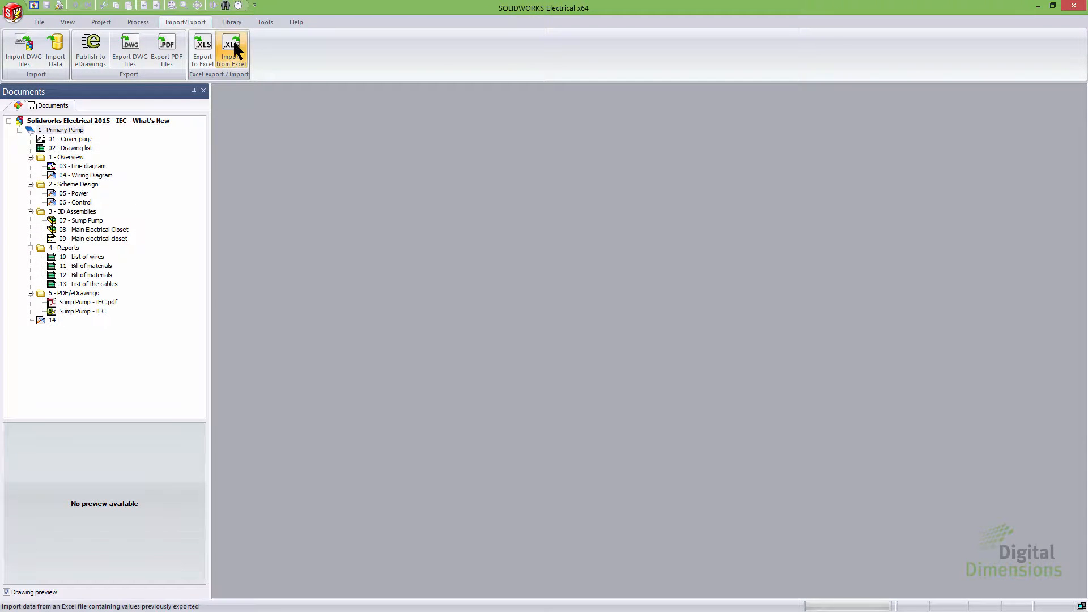
{"action": "left_click", "coordinate": [231, 45]}
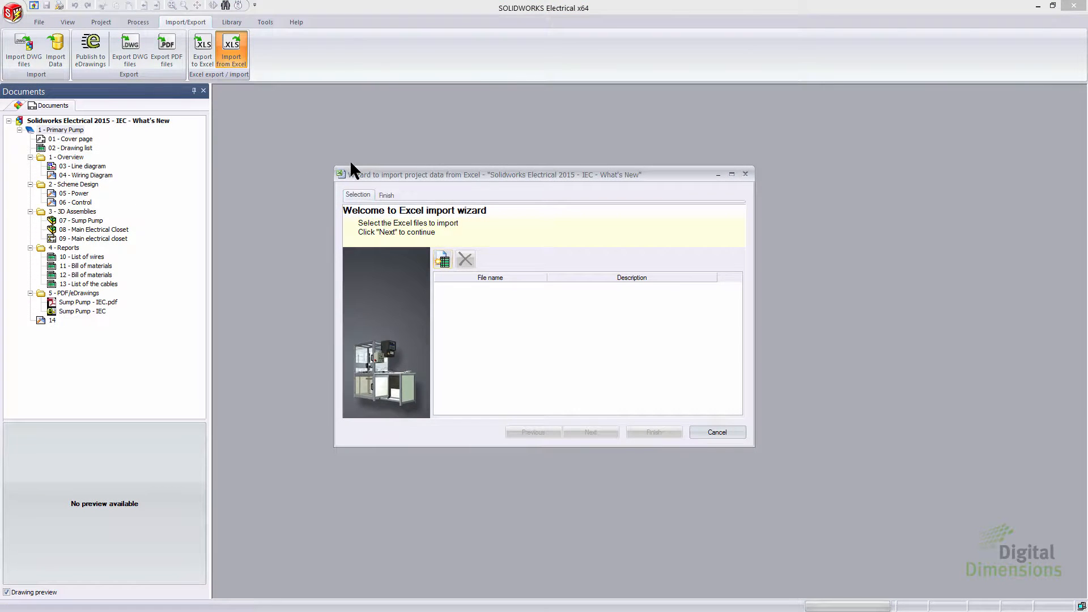
{"action": "left_click", "coordinate": [441, 260]}
{"action": "left_click", "coordinate": [418, 150]}
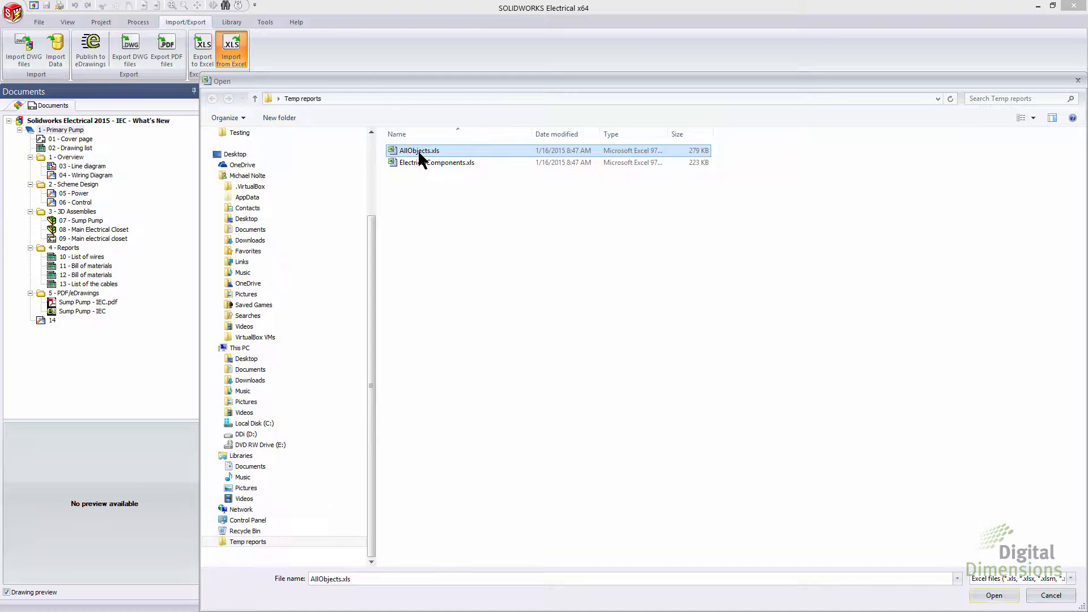
{"action": "left_click", "coordinate": [995, 596]}
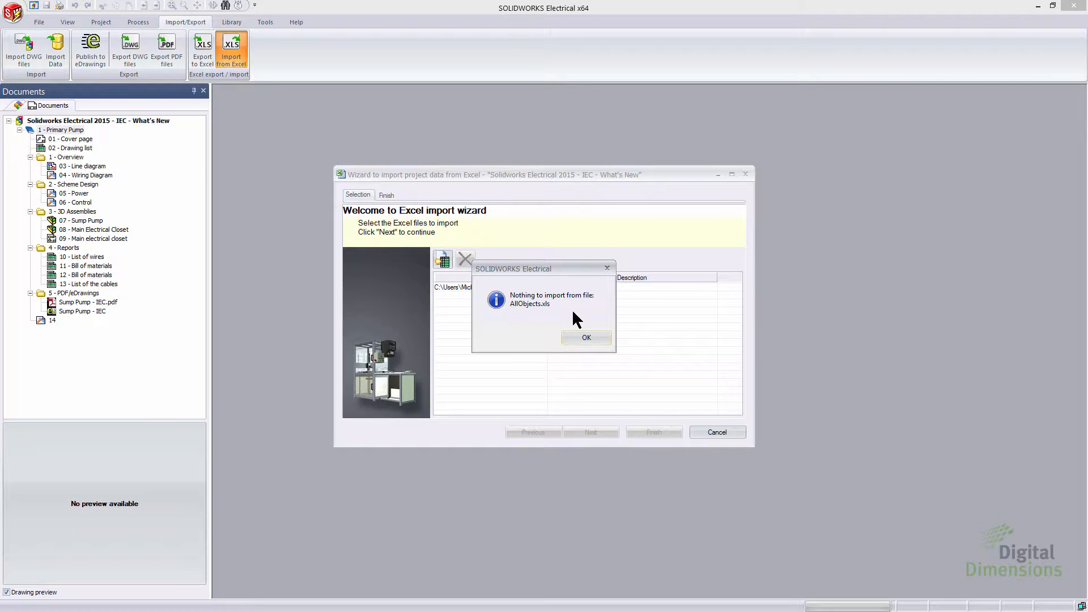
{"action": "left_click", "coordinate": [581, 333]}
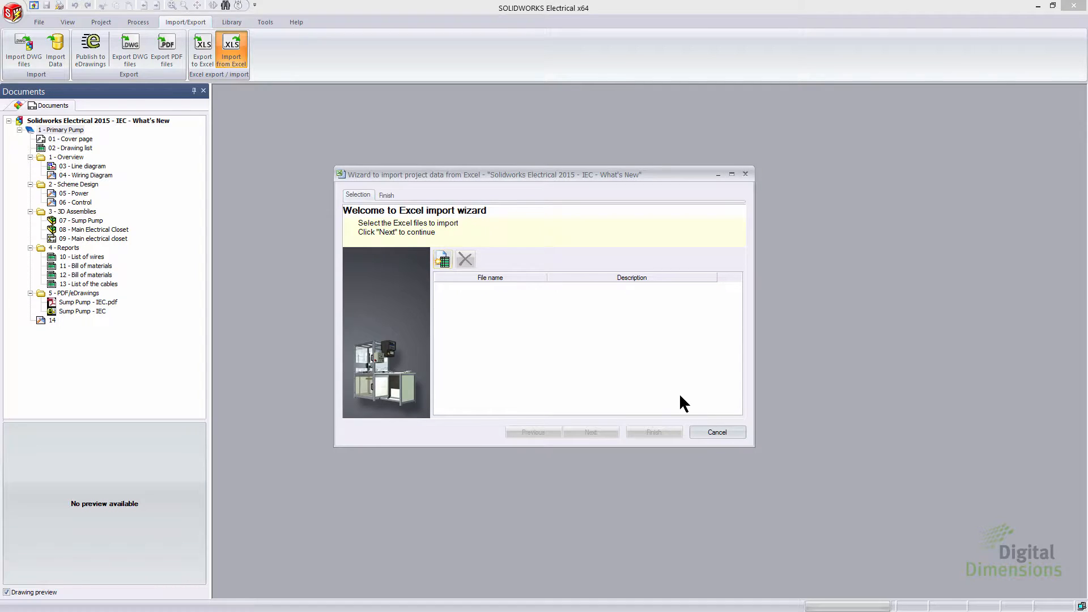
{"action": "left_click", "coordinate": [713, 434]}
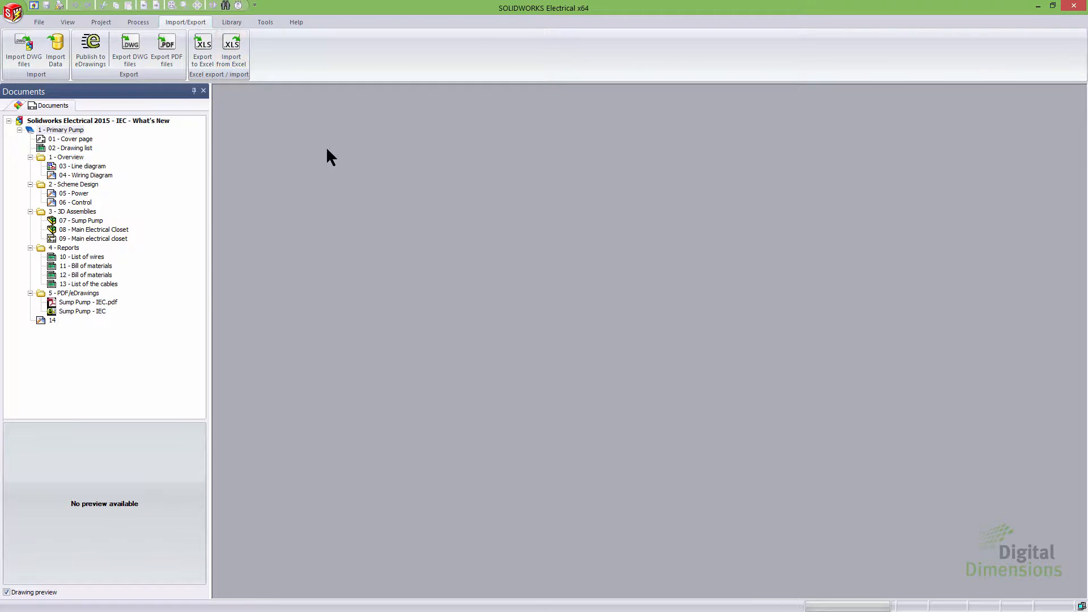
- Add the PLC.xls application template to the project's Excel export/import configurations
{"action": "left_click", "coordinate": [104, 21]}
{"action": "left_click", "coordinate": [89, 62]}
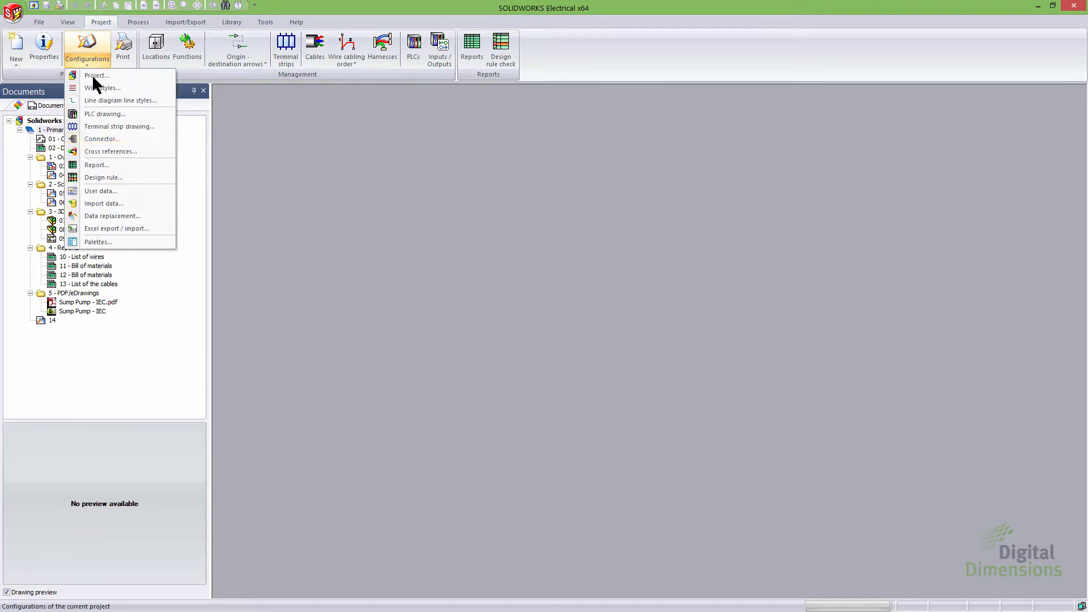
{"action": "left_click", "coordinate": [143, 228]}
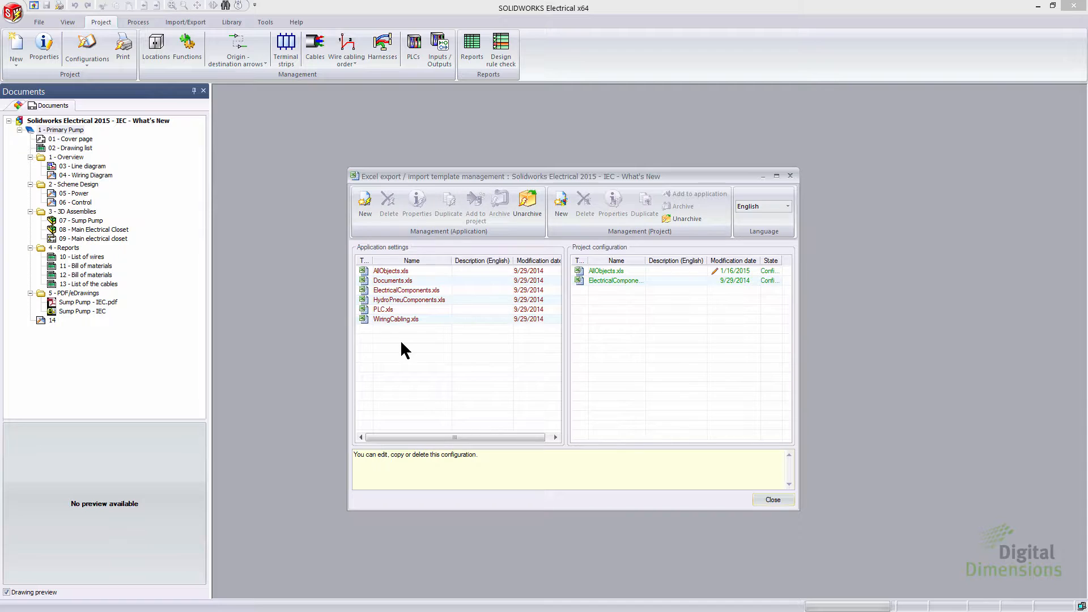
{"action": "left_click", "coordinate": [398, 310]}
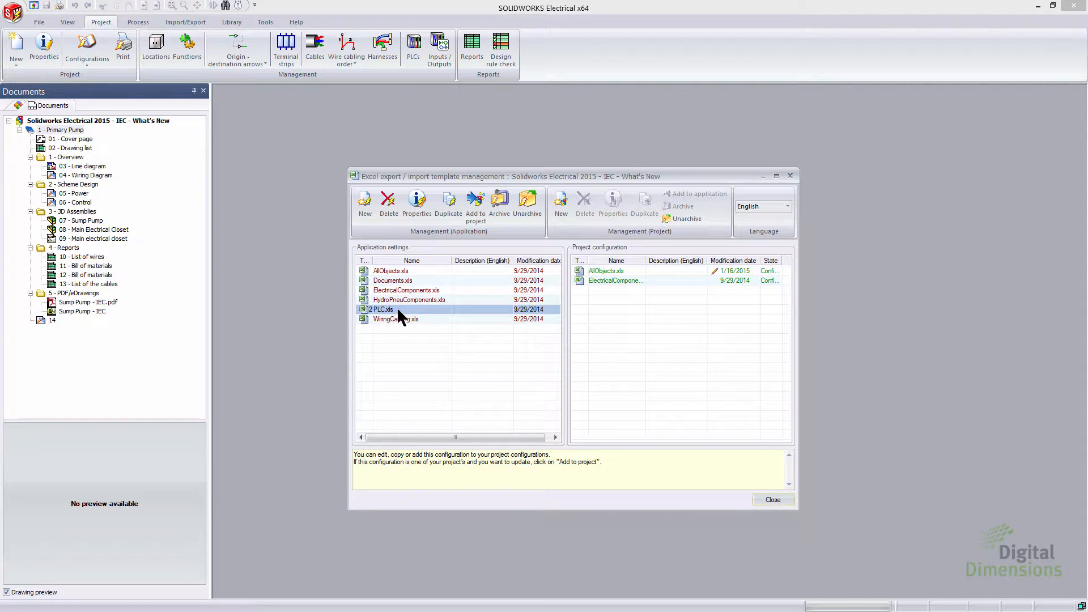
{"action": "left_click", "coordinate": [476, 218]}
- Edit the project's PLC.xls template and bring up the export fields of its Common elements object type
{"action": "left_click", "coordinate": [601, 291]}
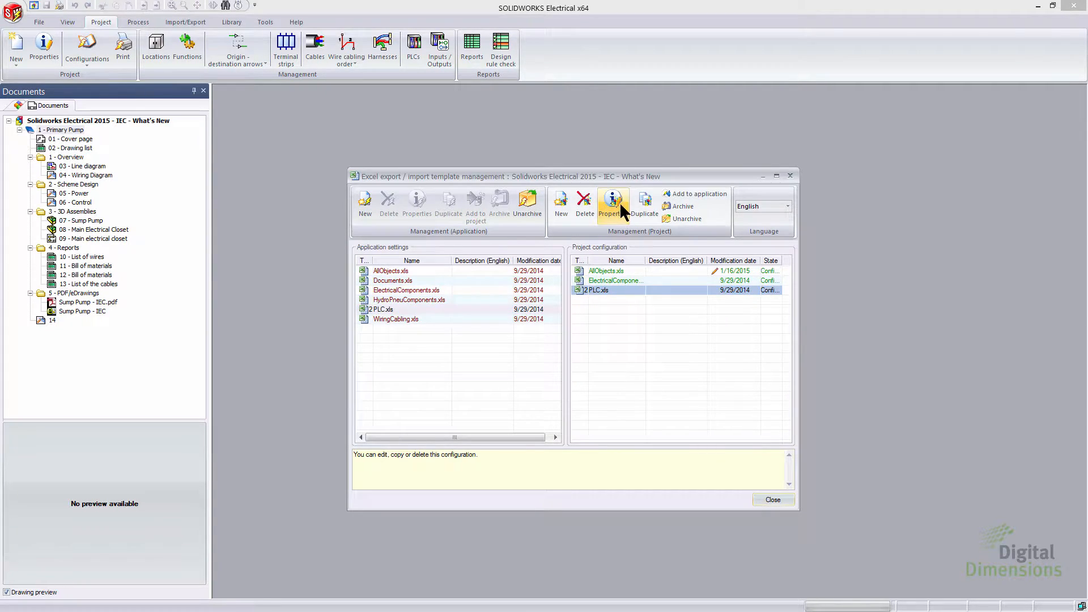
{"action": "left_click", "coordinate": [618, 207]}
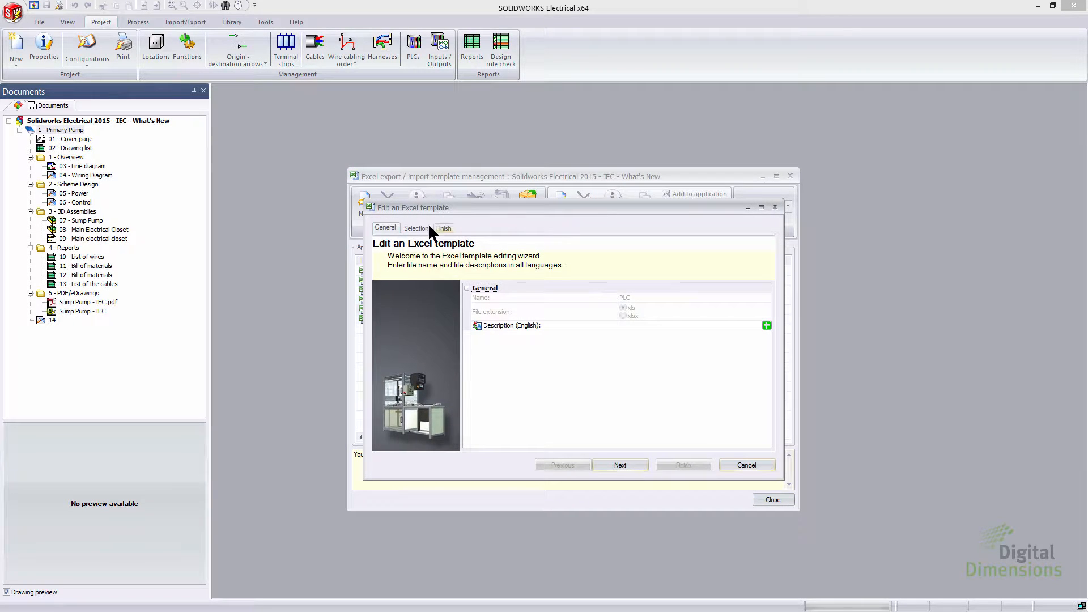
{"action": "left_click", "coordinate": [416, 228]}
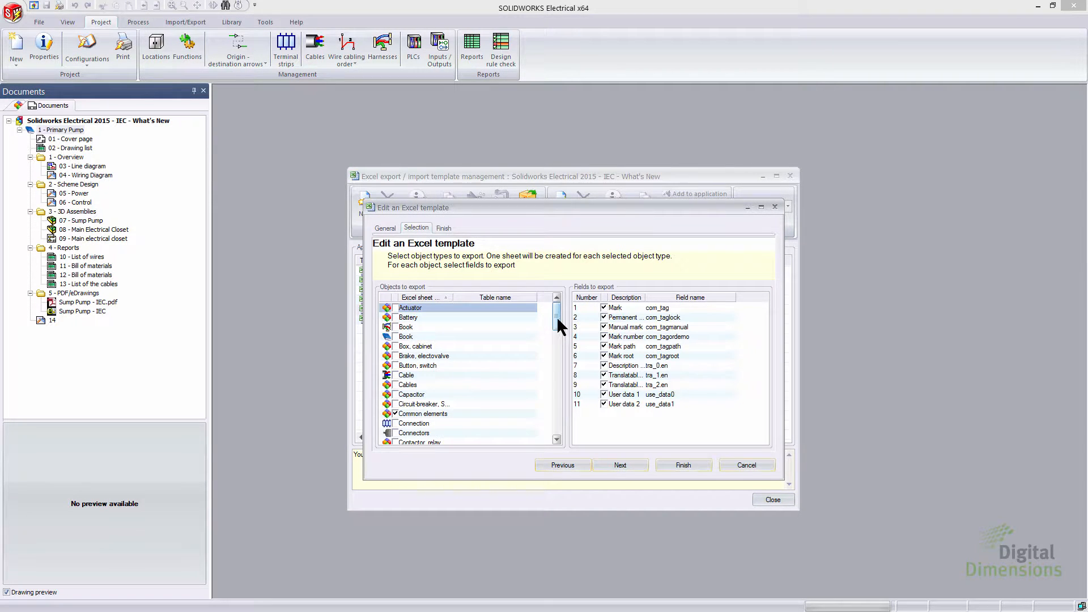
{"action": "scroll", "coordinate": [560, 328], "scroll_direction": "down", "scroll_amount": 2}
{"action": "left_click", "coordinate": [475, 357]}
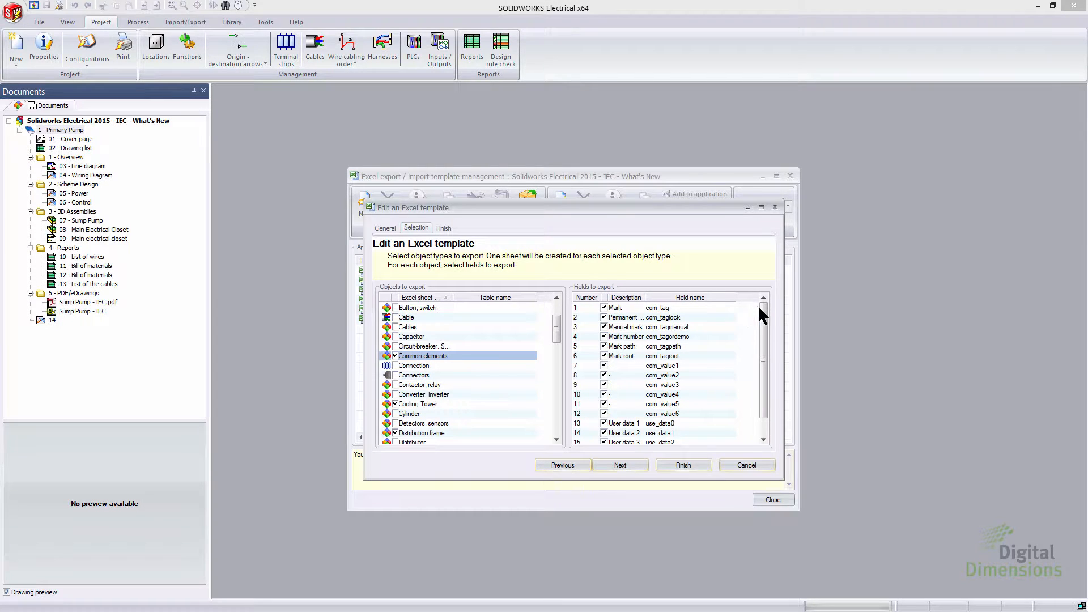
{"action": "scroll", "coordinate": [765, 340], "scroll_direction": "down", "scroll_amount": 1}
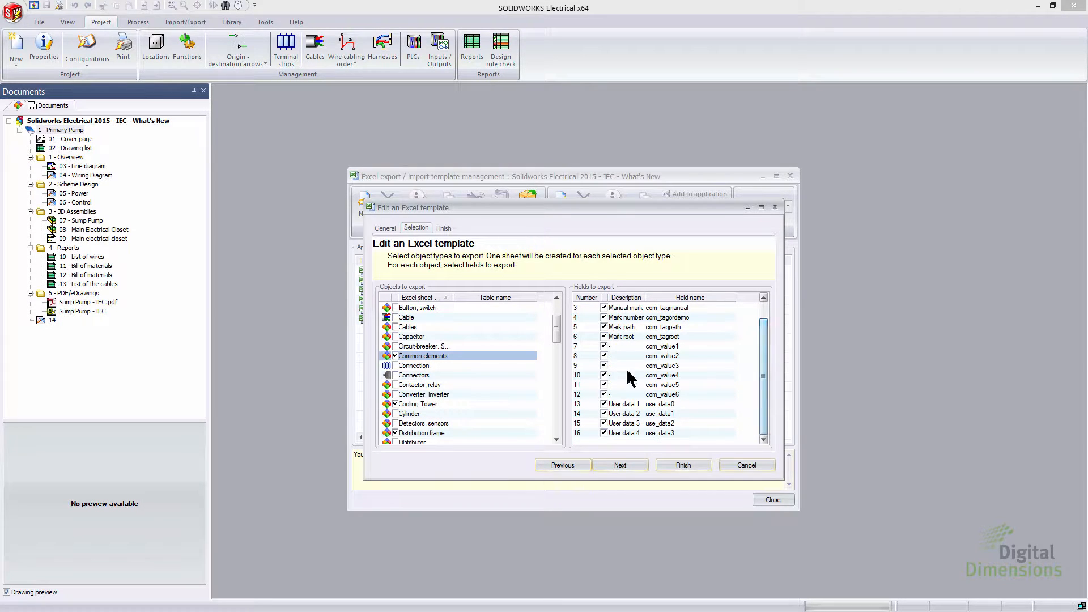
- Exclude and re-include the User data 2 field for Common elements, and finish the PLC.xls template with Open Excel template enabled
{"action": "left_click", "coordinate": [605, 414]}
{"action": "left_click", "coordinate": [604, 414]}
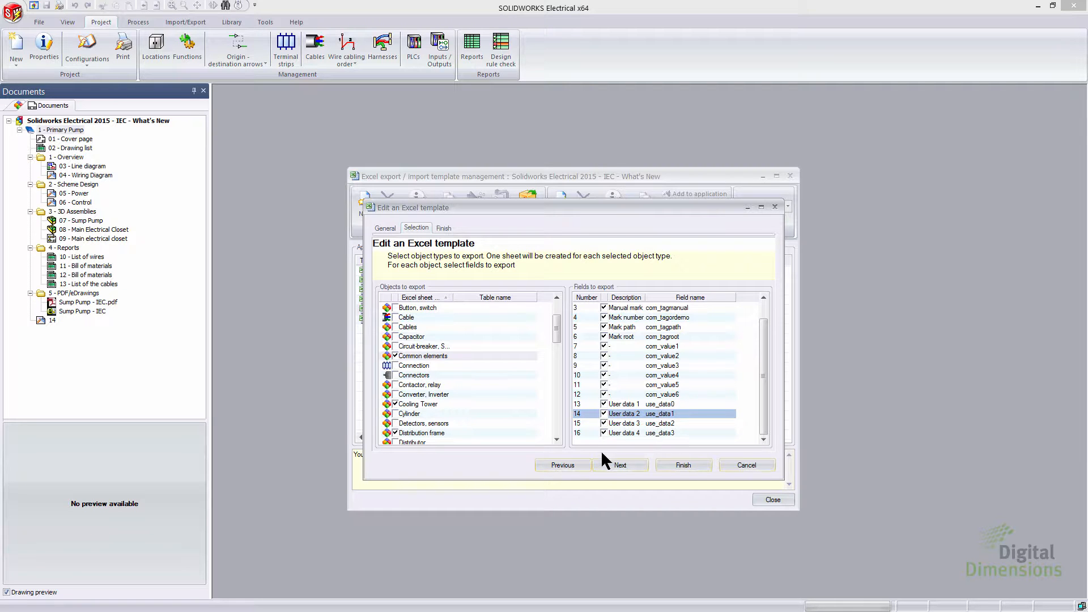
{"action": "left_click", "coordinate": [630, 461]}
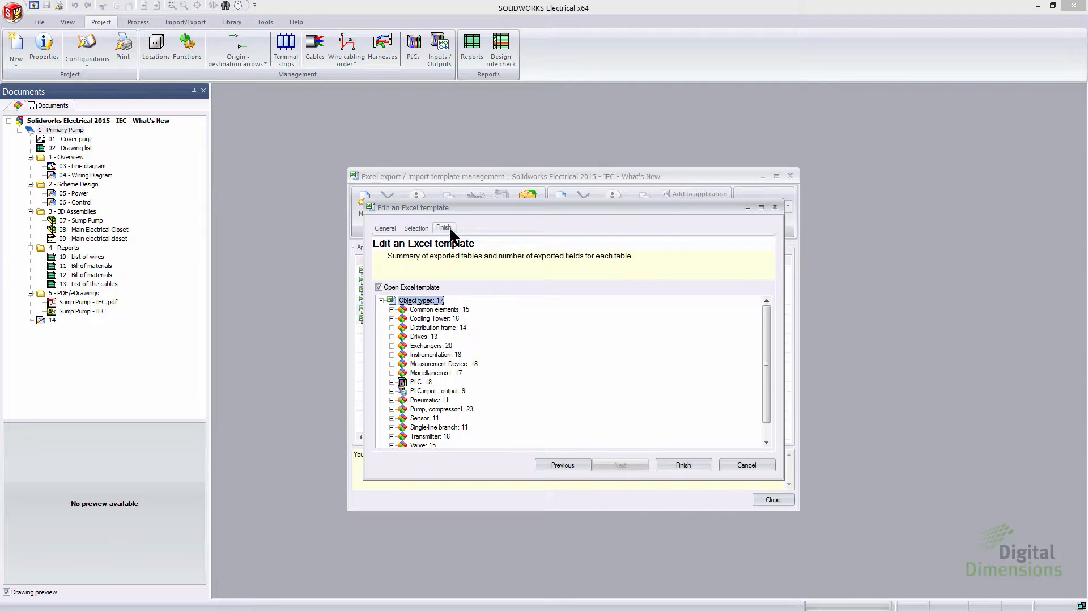
{"action": "left_click", "coordinate": [681, 467]}
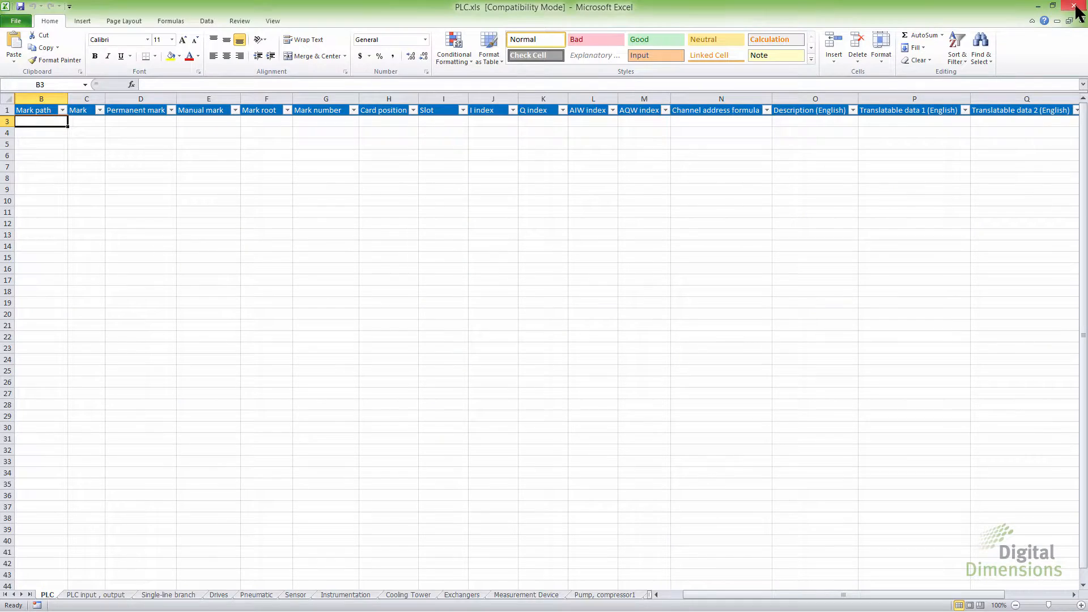
- Close the PLC.xls workbook in Excel and leave the project's Excel export/import template management
{"action": "left_click", "coordinate": [1075, 6]}
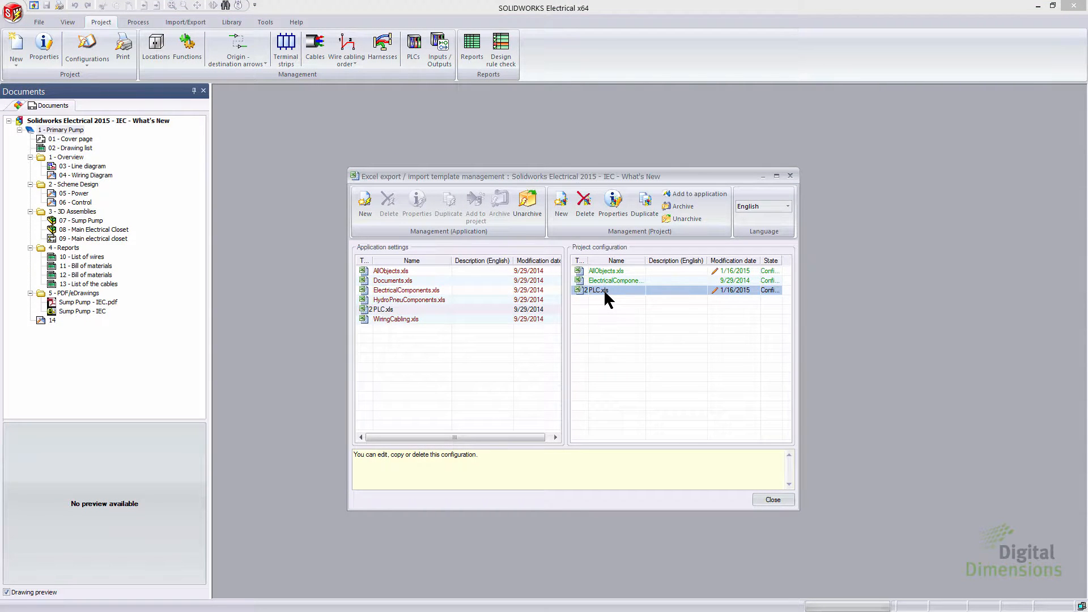
{"action": "left_click", "coordinate": [706, 194]}
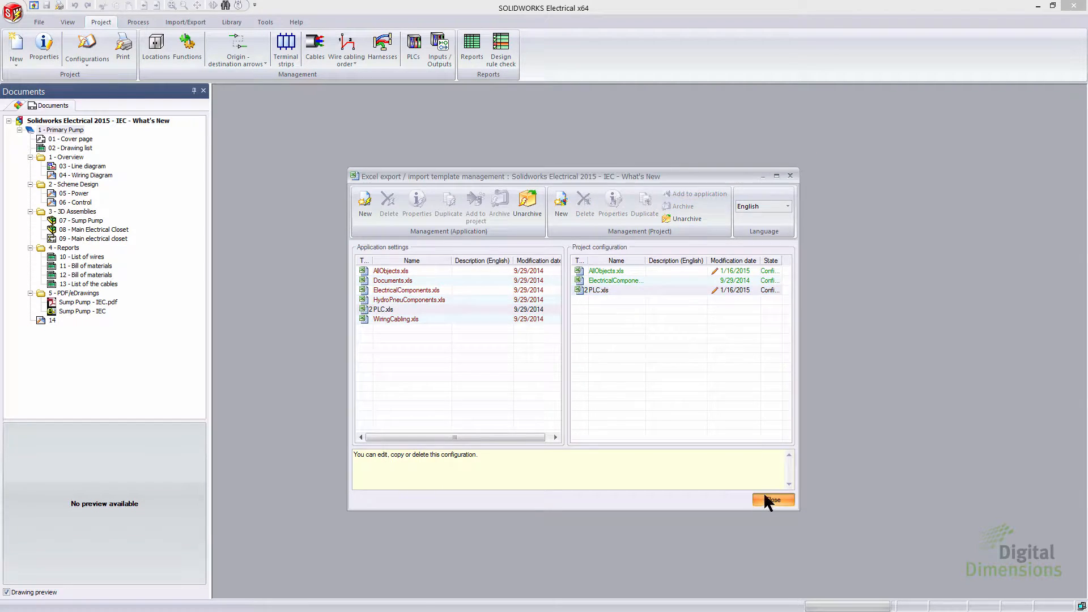
{"action": "left_click", "coordinate": [771, 500]}
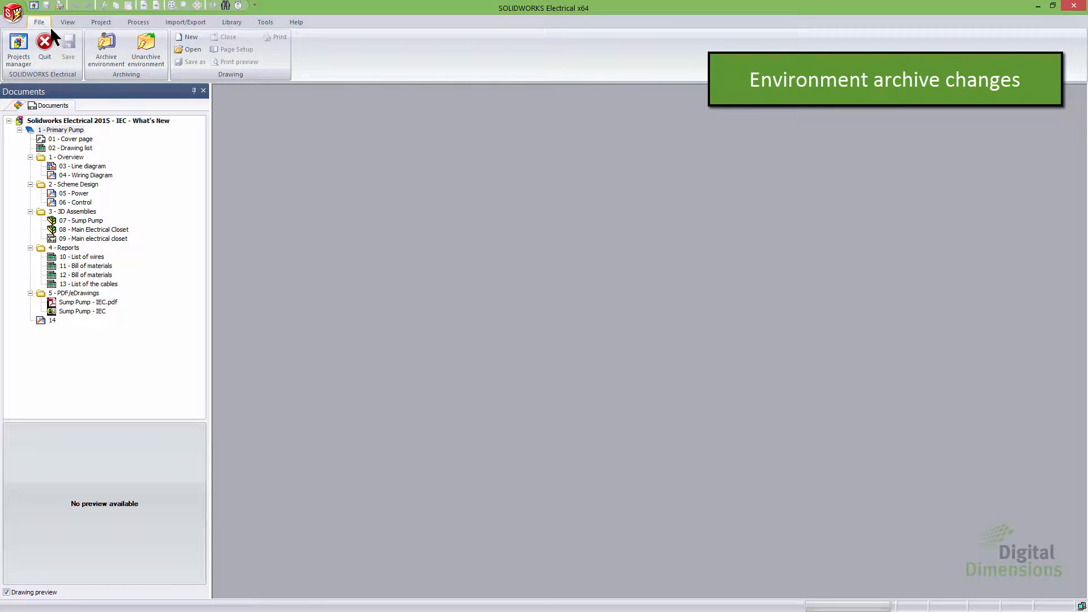
- Start archiving the environment and try the All objects and Objects modified by user data selections
{"action": "left_click", "coordinate": [103, 60]}
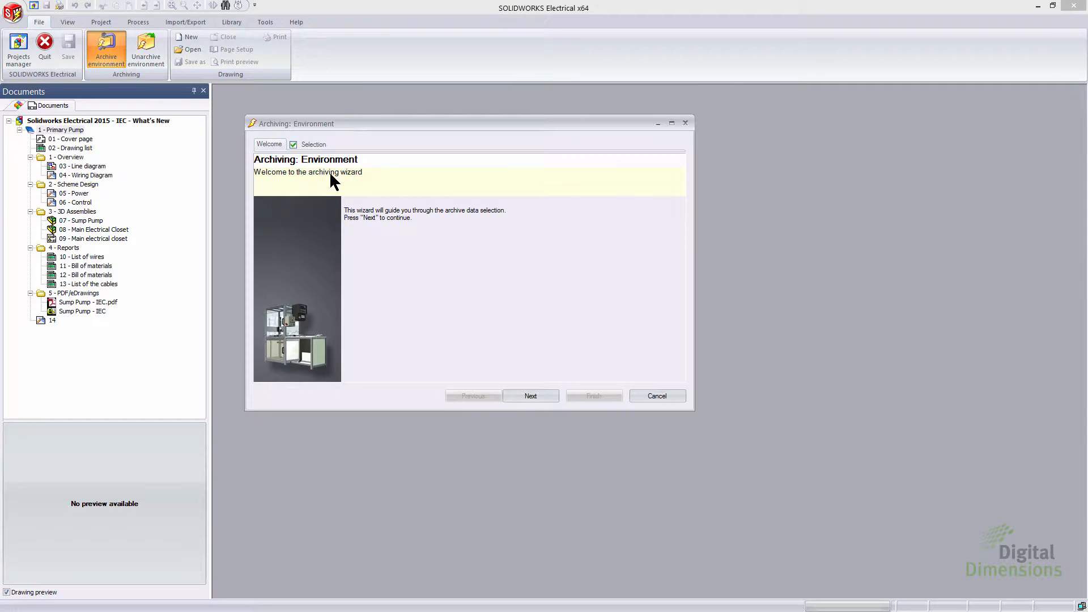
{"action": "left_click", "coordinate": [312, 144]}
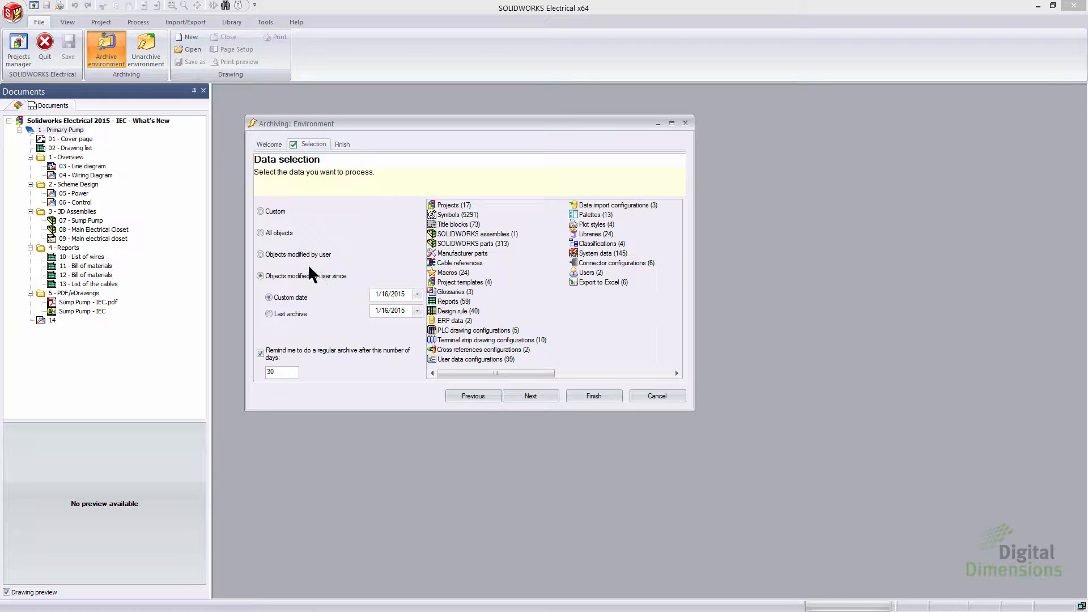
{"action": "left_click", "coordinate": [279, 233]}
{"action": "left_click", "coordinate": [295, 255]}
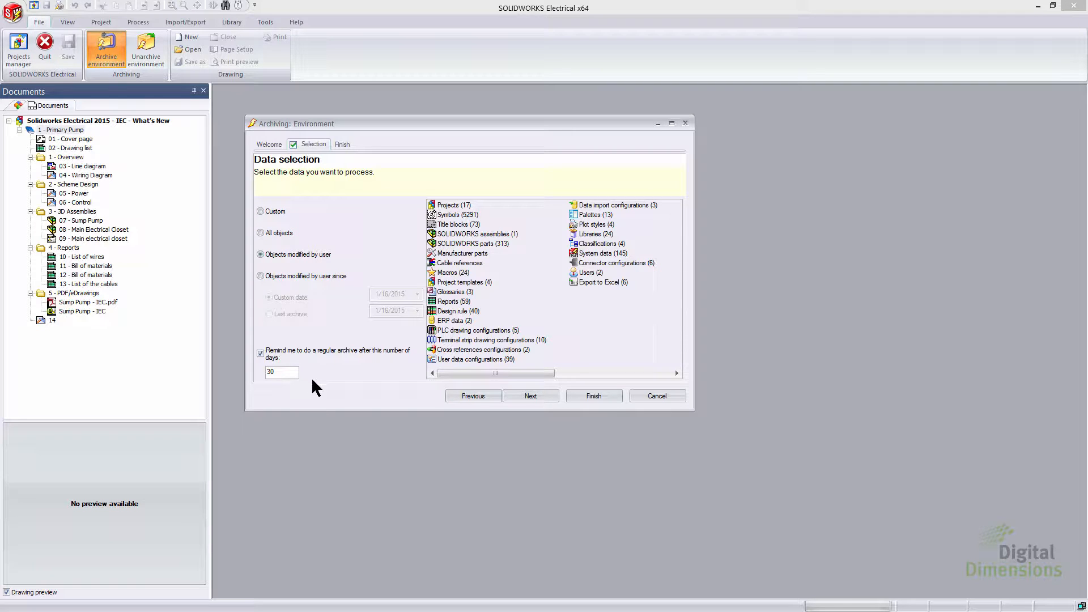
- Try the Custom data selection and check which archive actions are available for the TR-6EO symbol
{"action": "left_click", "coordinate": [277, 212]}
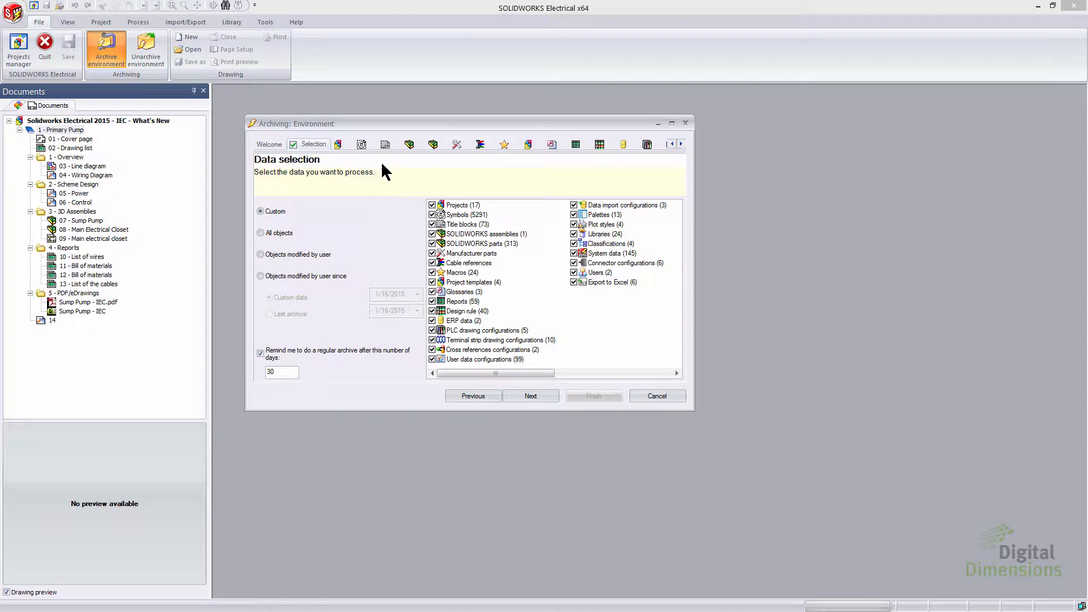
{"action": "left_click", "coordinate": [363, 143]}
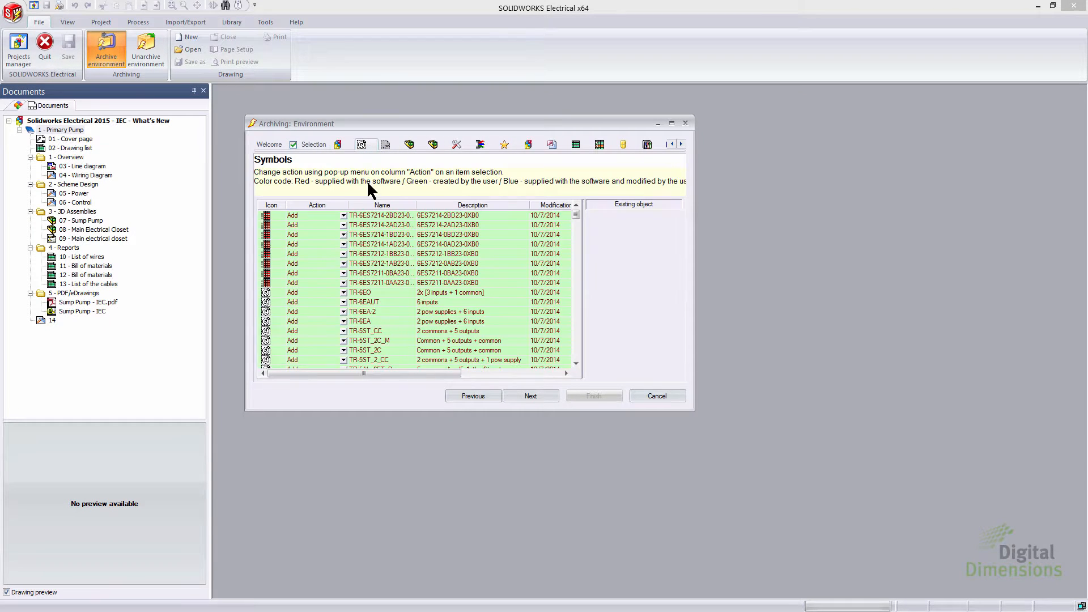
{"action": "left_click", "coordinate": [333, 293]}
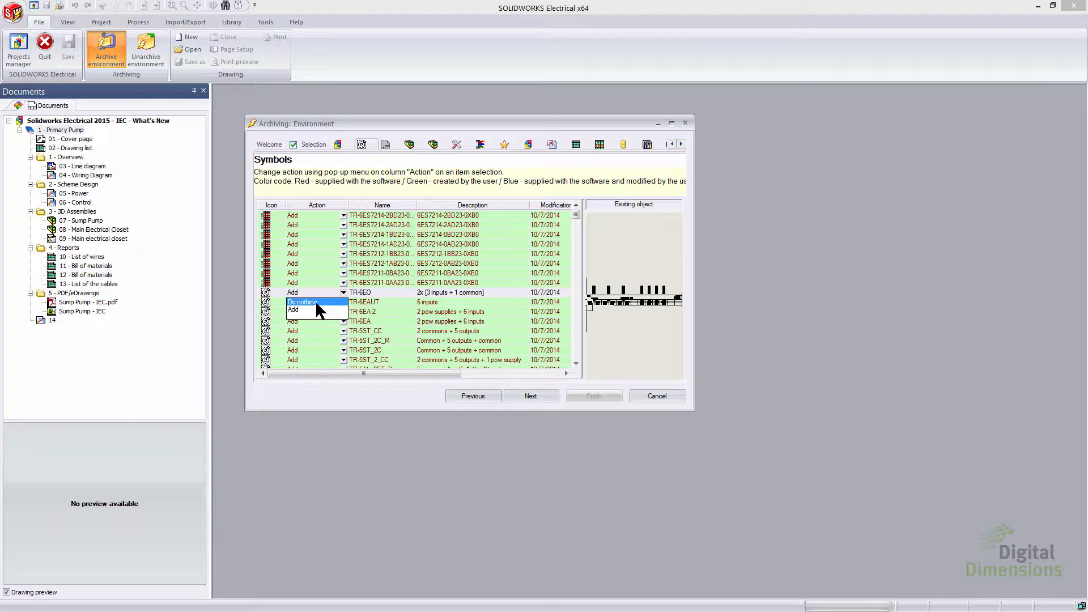
{"action": "left_click", "coordinate": [313, 147]}
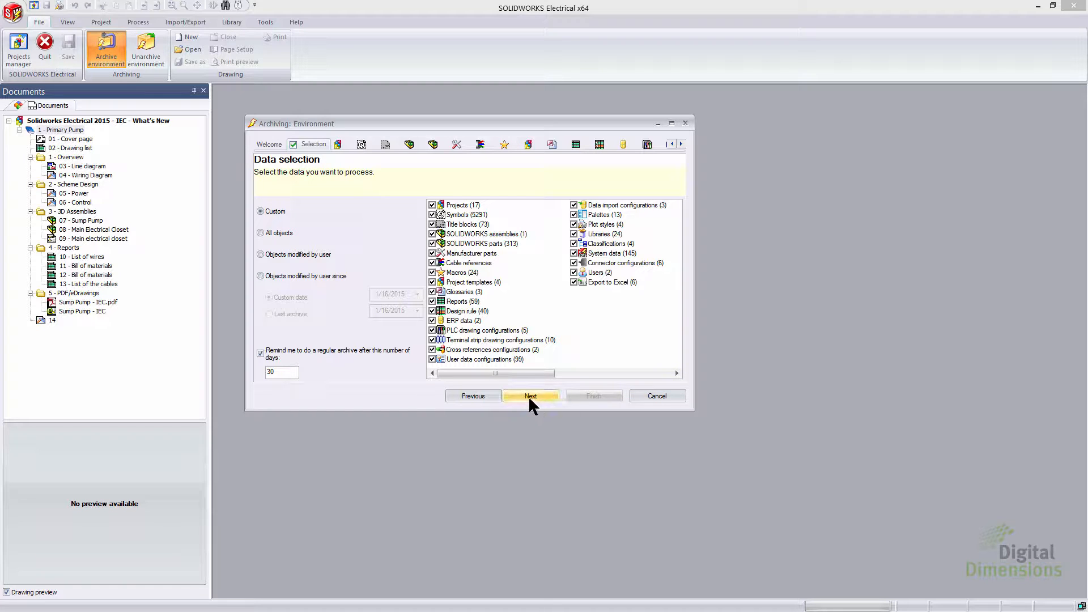
- Archive objects modified by user since the custom date 1/16/2015, overwriting Environment_2015_01_16.tewzip in the Temp reports folder
{"action": "left_click", "coordinate": [286, 275]}
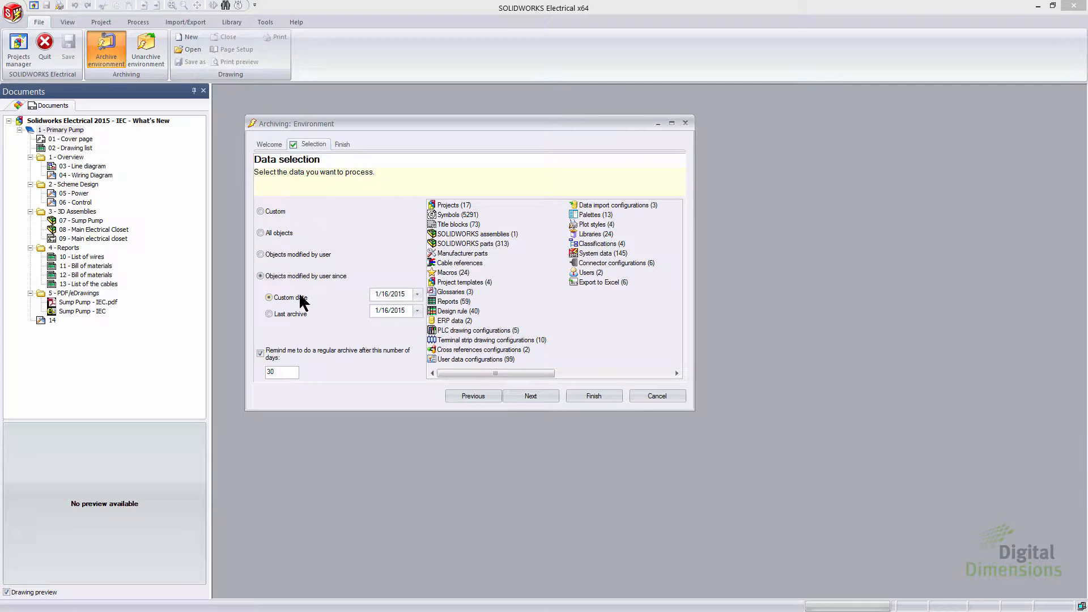
{"action": "left_click", "coordinate": [593, 394]}
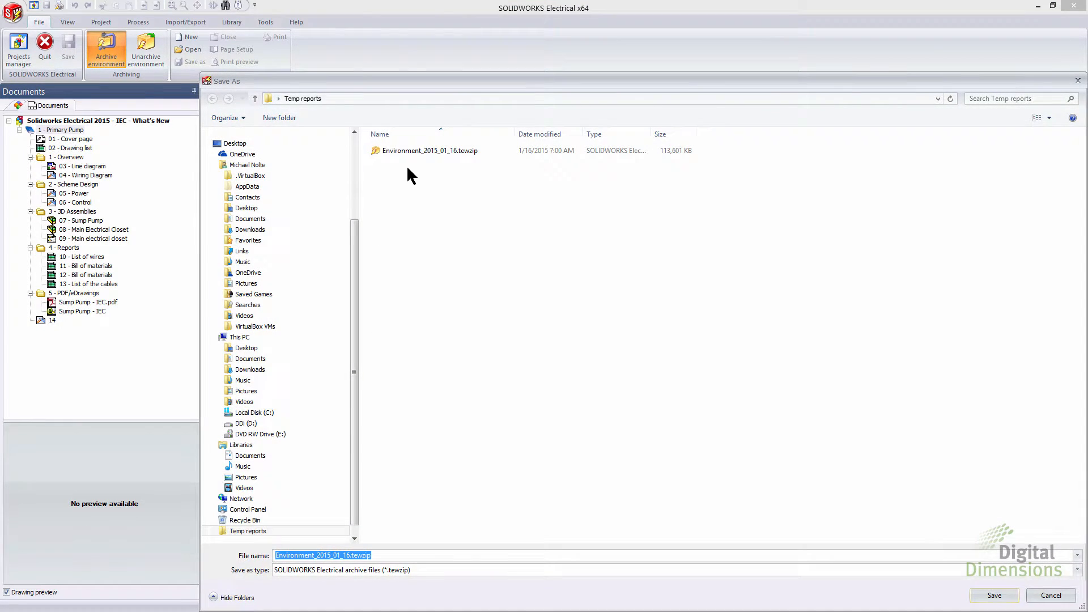
{"action": "left_click", "coordinate": [412, 149]}
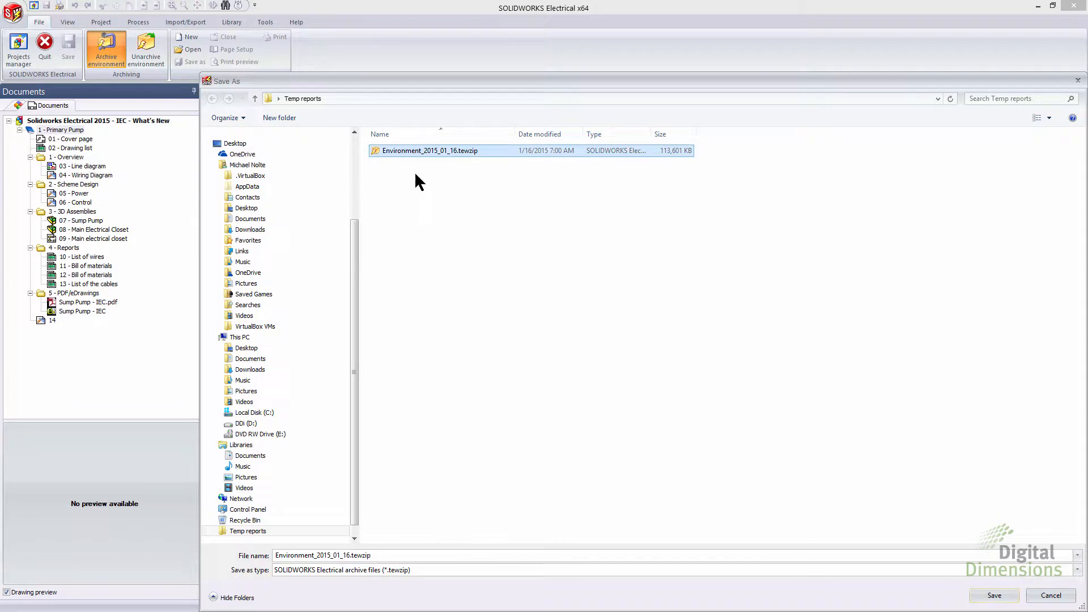
{"action": "left_click", "coordinate": [987, 589]}
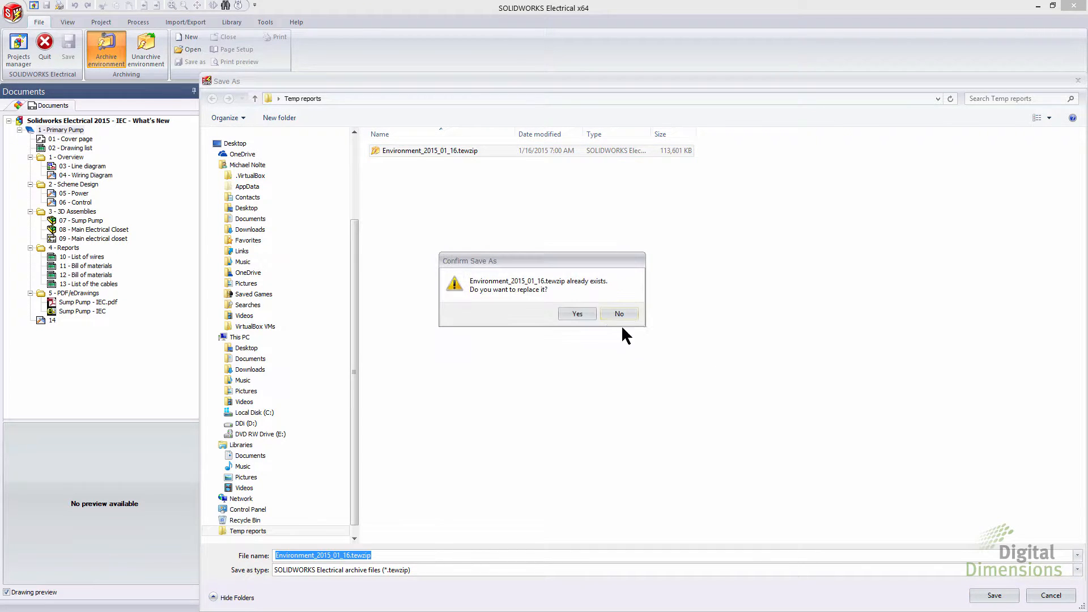
{"action": "left_click", "coordinate": [578, 314]}
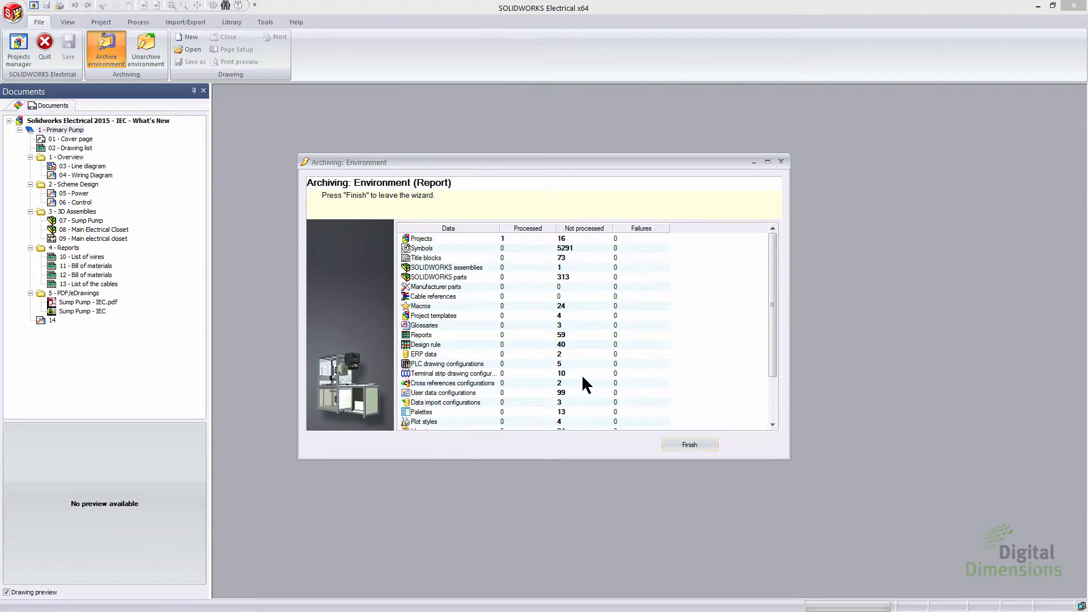
- Review the environment archiving report to its end and finish without opening the archive folder
{"action": "left_click_drag", "start_coordinate": [773, 269], "coordinate": [773, 380]}
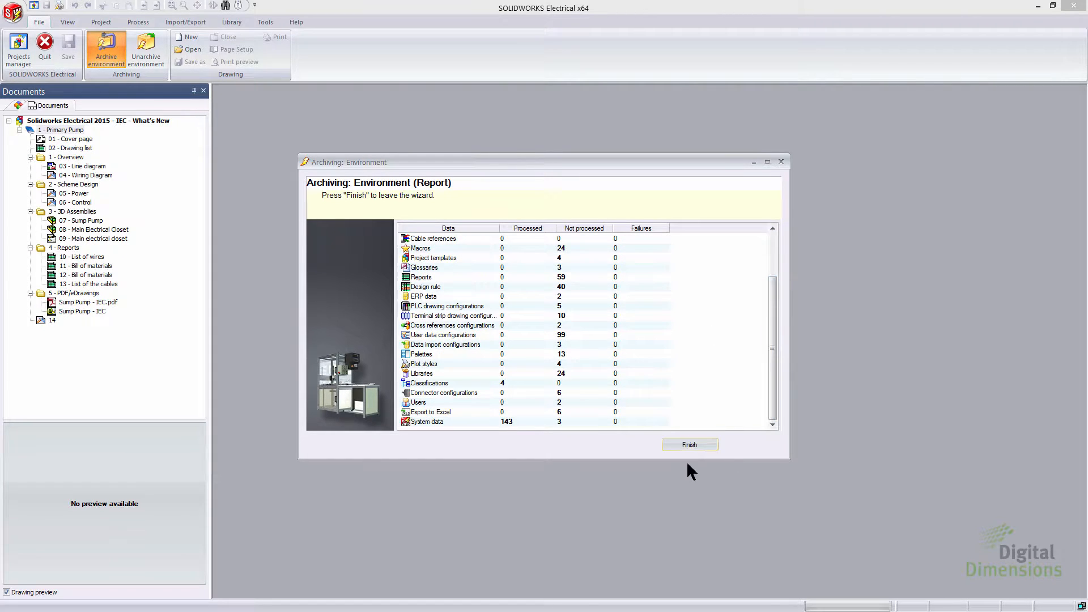
{"action": "left_click", "coordinate": [690, 445]}
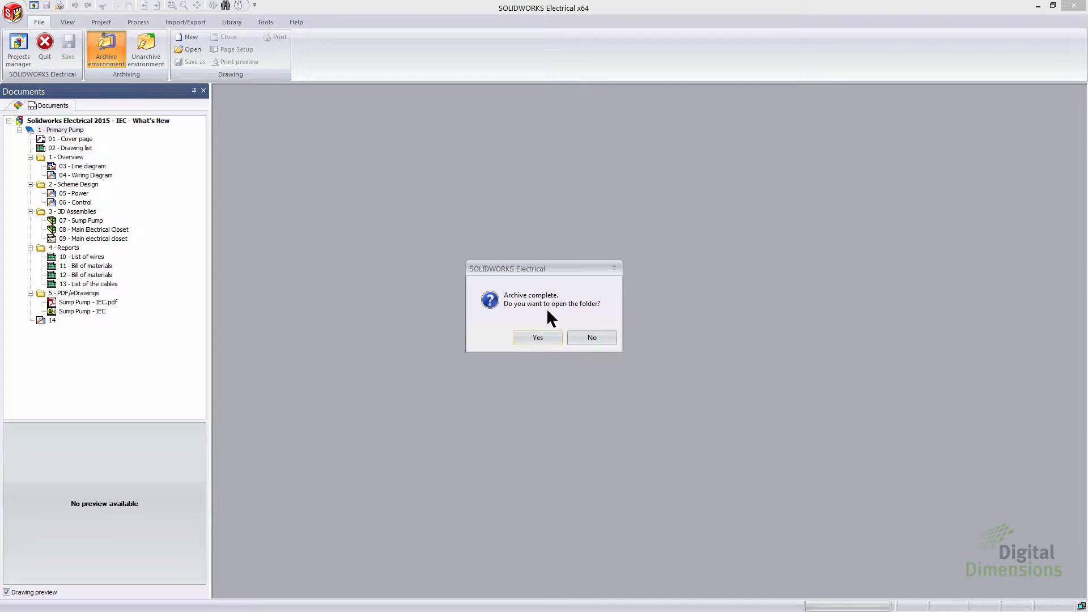
{"action": "left_click", "coordinate": [586, 340]}
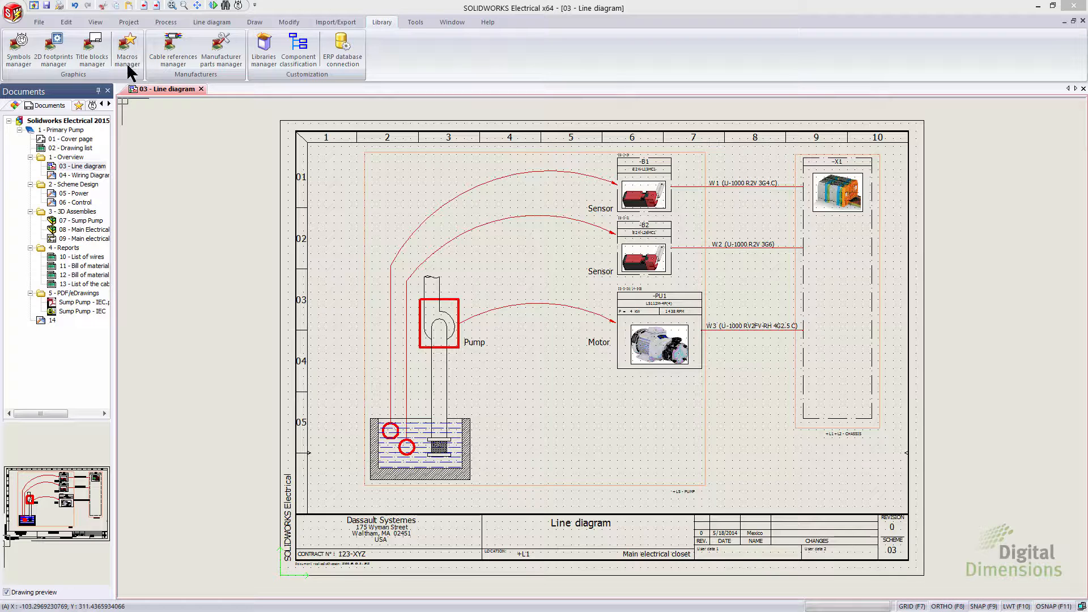
- Open the Symbols manager and look at its classification tree and its filters
{"action": "left_click", "coordinate": [23, 59]}
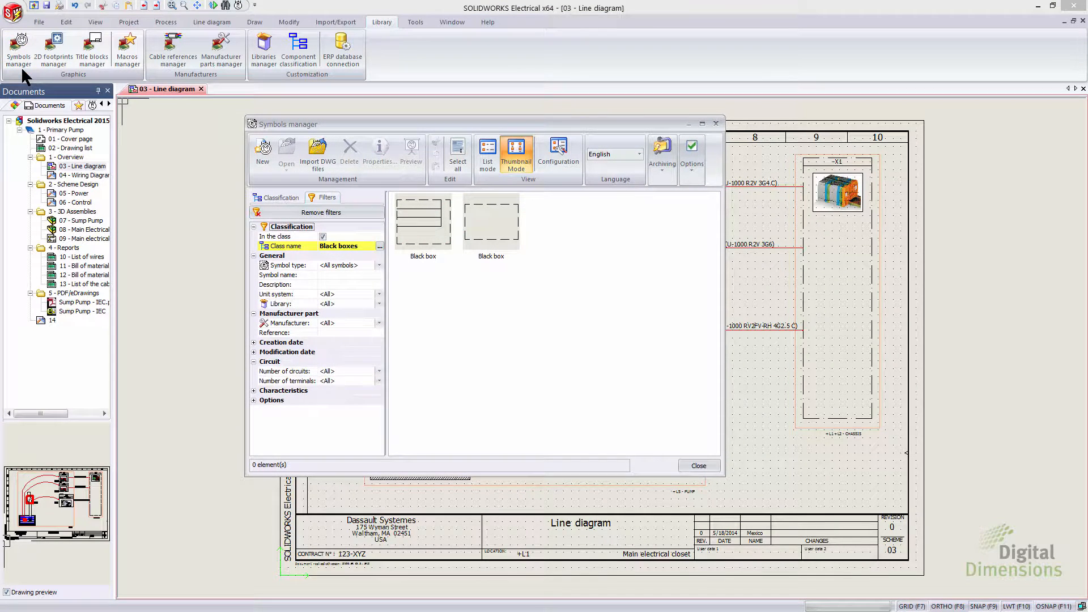
{"action": "left_click", "coordinate": [279, 199]}
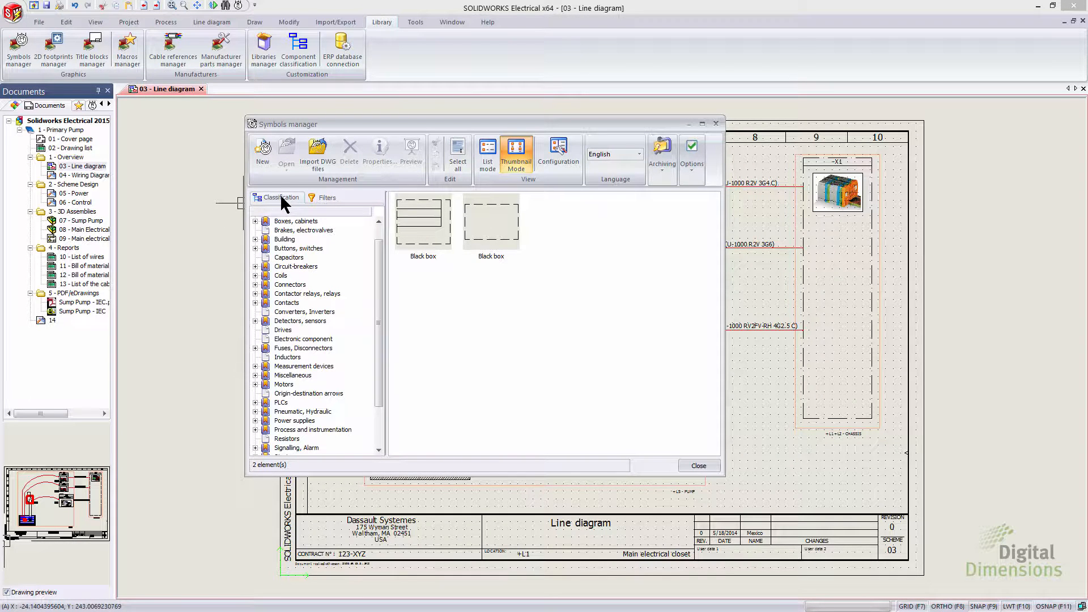
{"action": "left_click", "coordinate": [326, 198]}
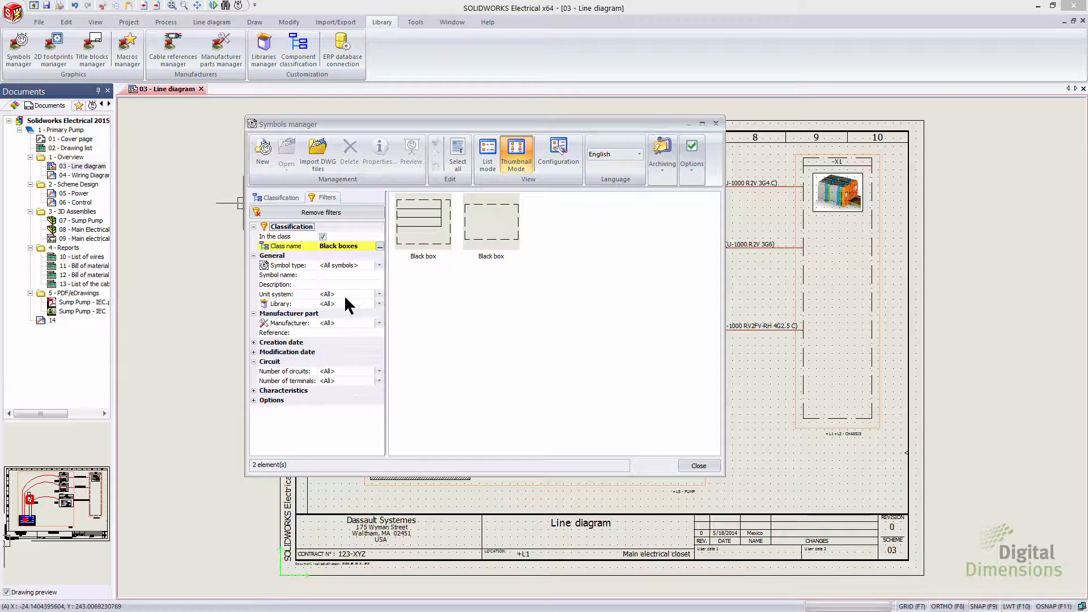
- Expand the Creation date, Modification date, Characteristics and Options filter groups and examine the available symbol filters
{"action": "left_click", "coordinate": [255, 343]}
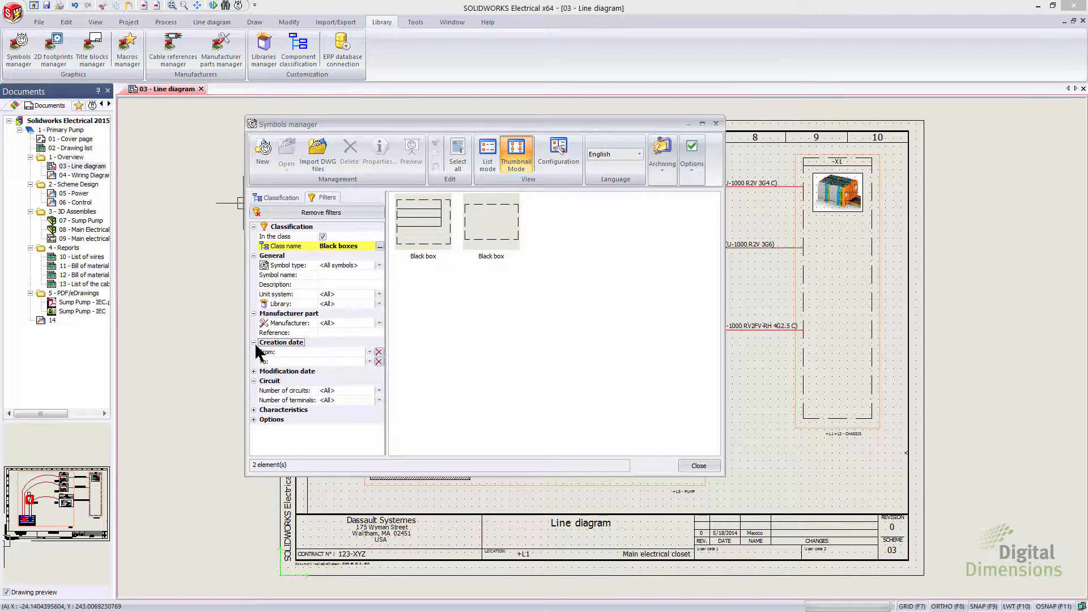
{"action": "left_click", "coordinate": [255, 372]}
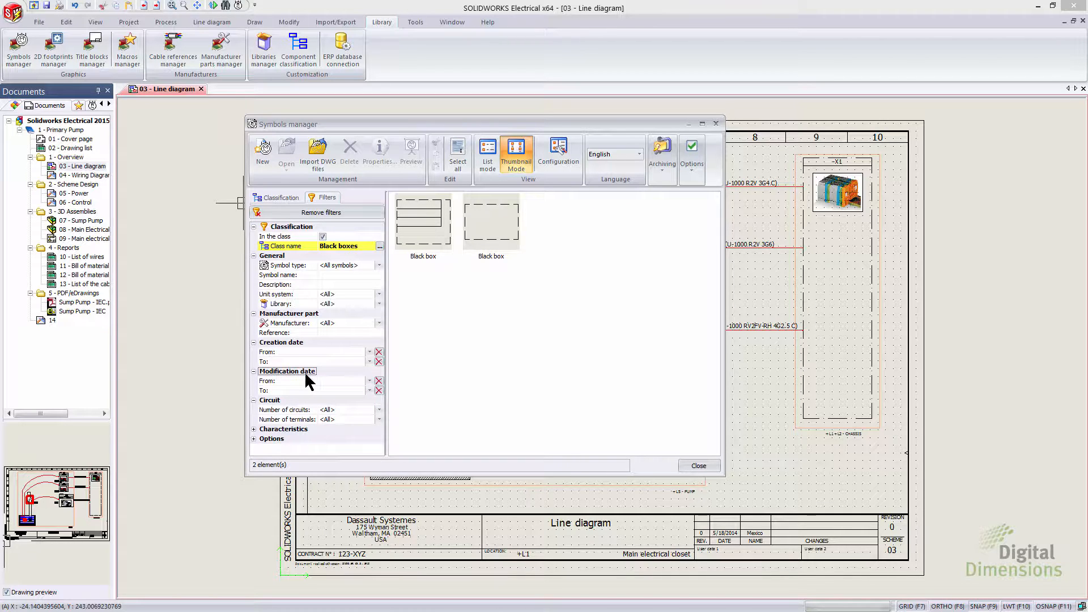
{"action": "left_click", "coordinate": [255, 429]}
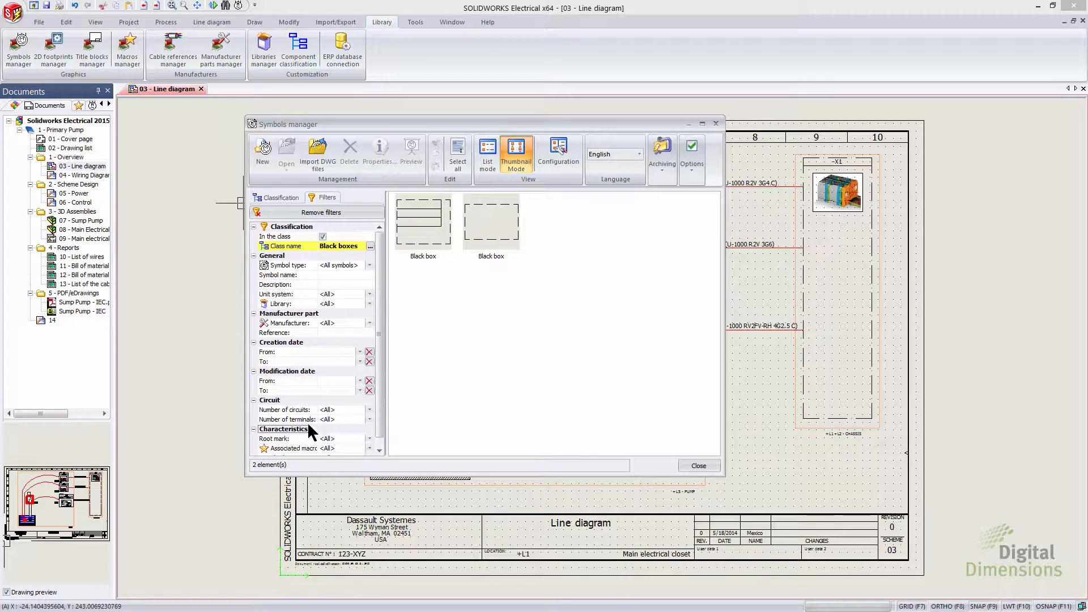
{"action": "scroll", "coordinate": [306, 431], "scroll_direction": "down", "scroll_amount": 1}
{"action": "left_click", "coordinate": [254, 449]}
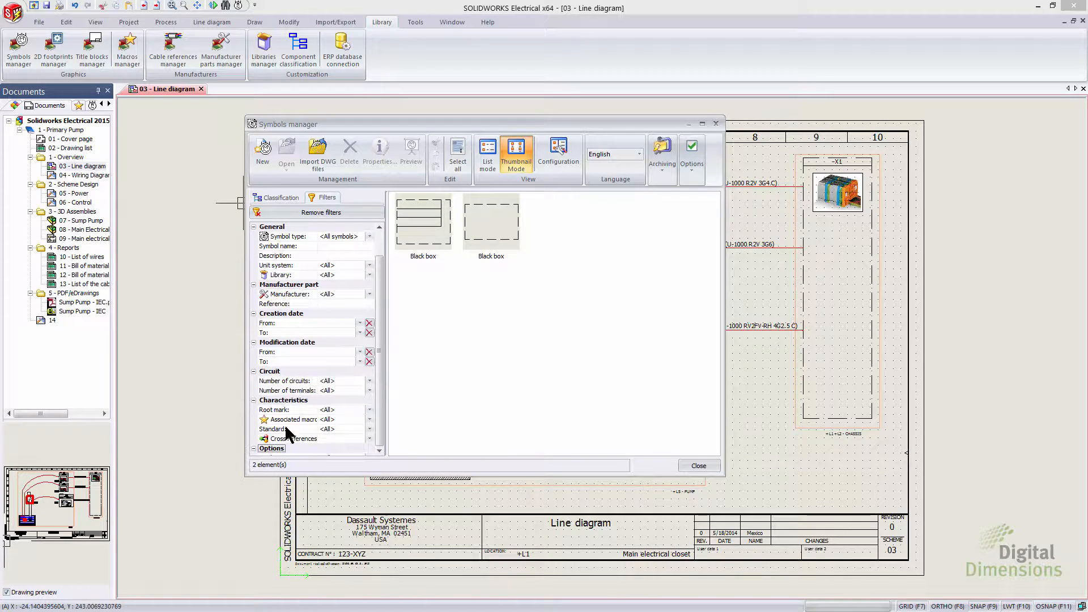
{"action": "scroll", "coordinate": [360, 346], "scroll_direction": "up", "scroll_amount": 2}
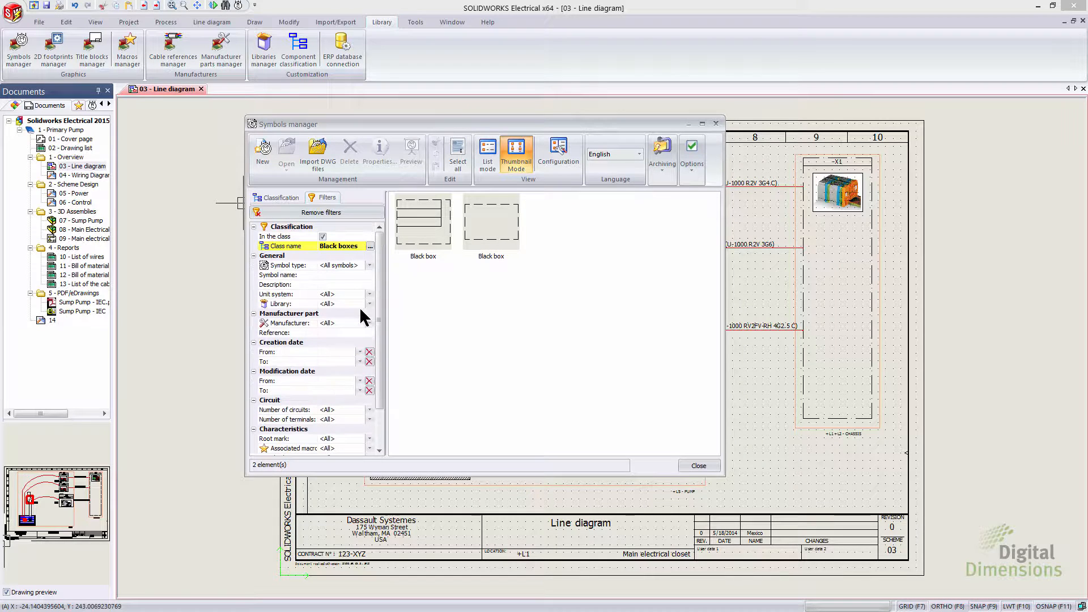
- Filter the symbols by the Circuit-breakers class in a widened filter pane, and close the Symbols manager
{"action": "left_click", "coordinate": [370, 248]}
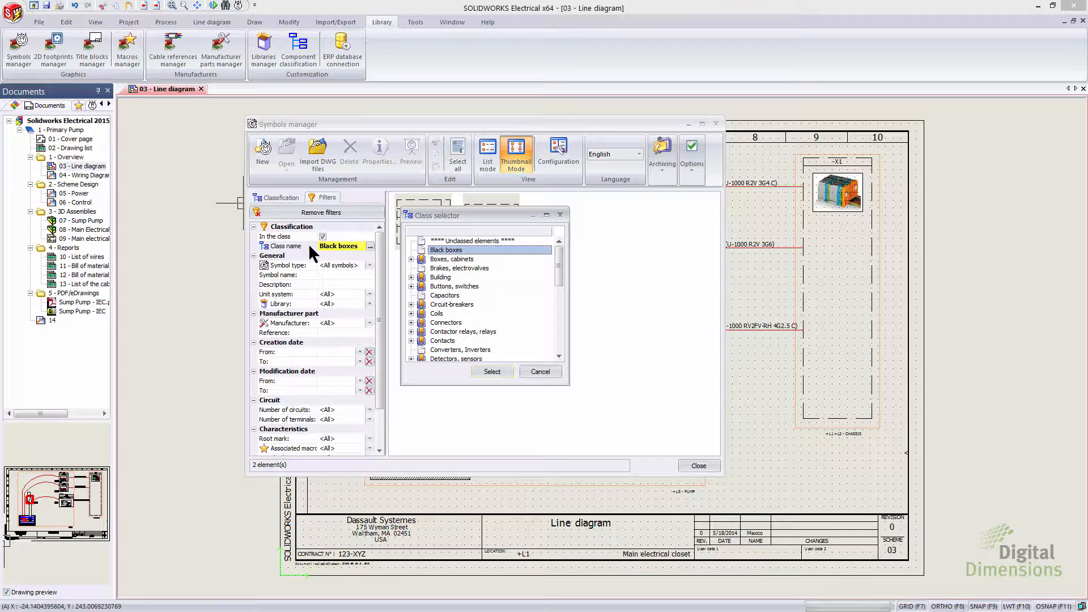
{"action": "left_click", "coordinate": [440, 304]}
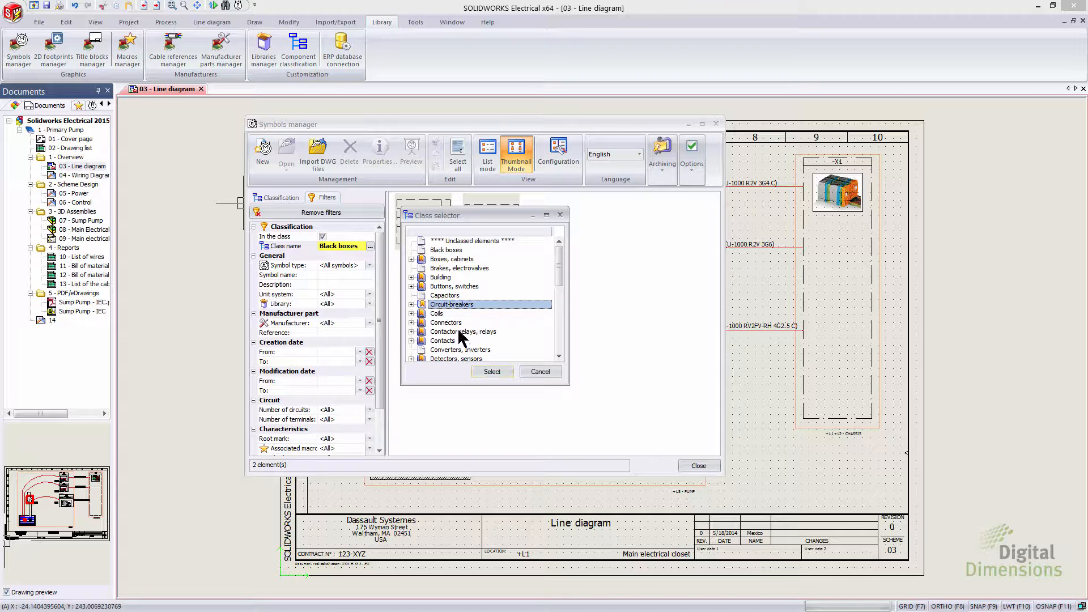
{"action": "left_click", "coordinate": [491, 372]}
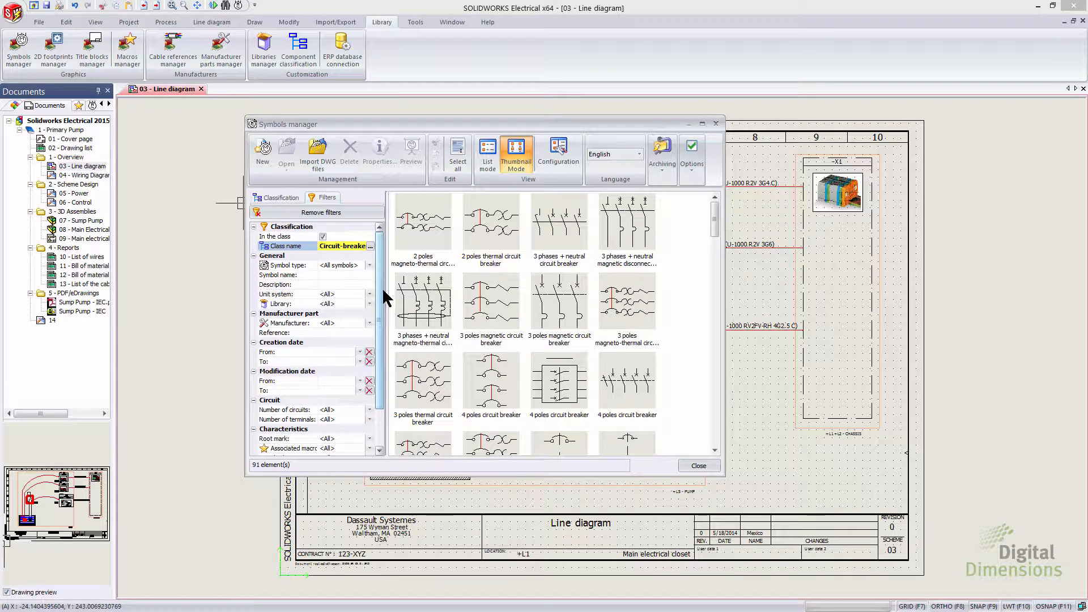
{"action": "left_click_drag", "start_coordinate": [385, 297], "coordinate": [419, 272]}
{"action": "scroll", "coordinate": [420, 300], "scroll_direction": "down", "scroll_amount": 1}
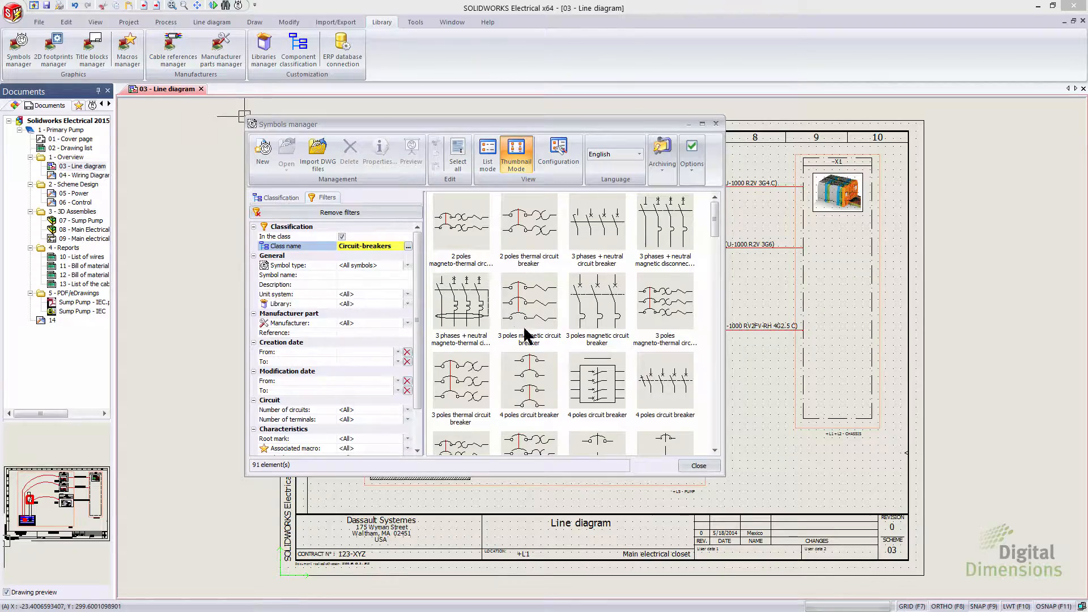
{"action": "left_click", "coordinate": [703, 463]}
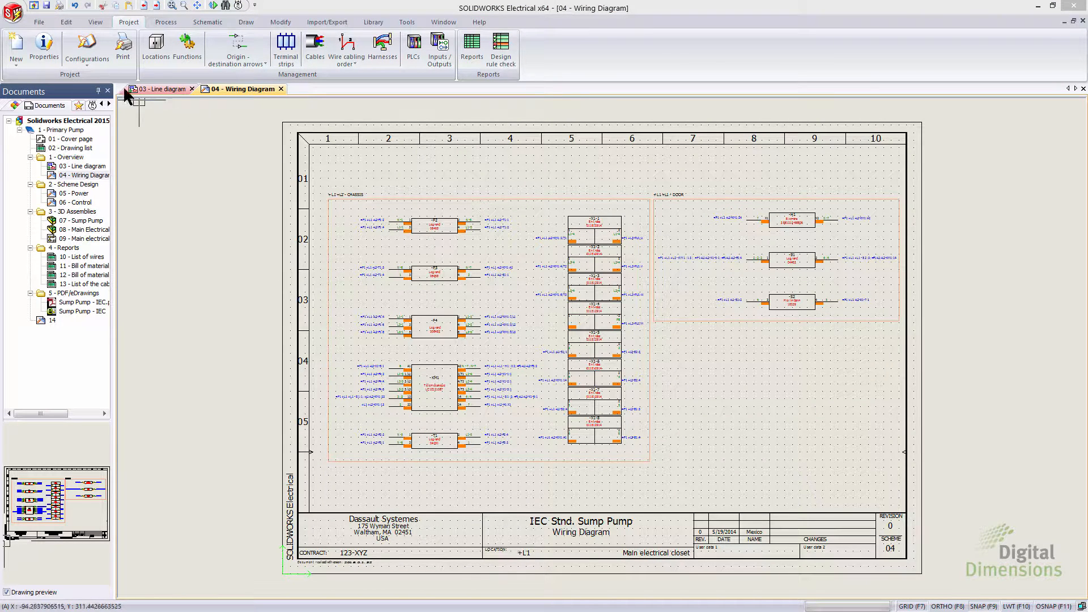
- Open the formula manager for the Book mark from the project configuration's mark settings and examine its predefined formulas
{"action": "left_click", "coordinate": [94, 59]}
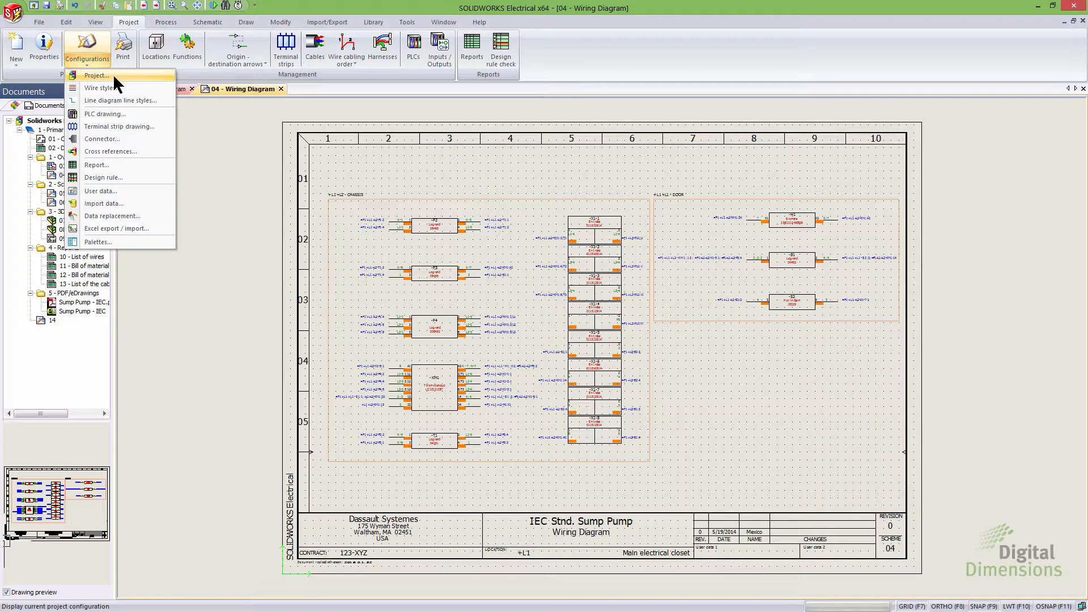
{"action": "left_click", "coordinate": [114, 77]}
{"action": "left_click", "coordinate": [401, 138]}
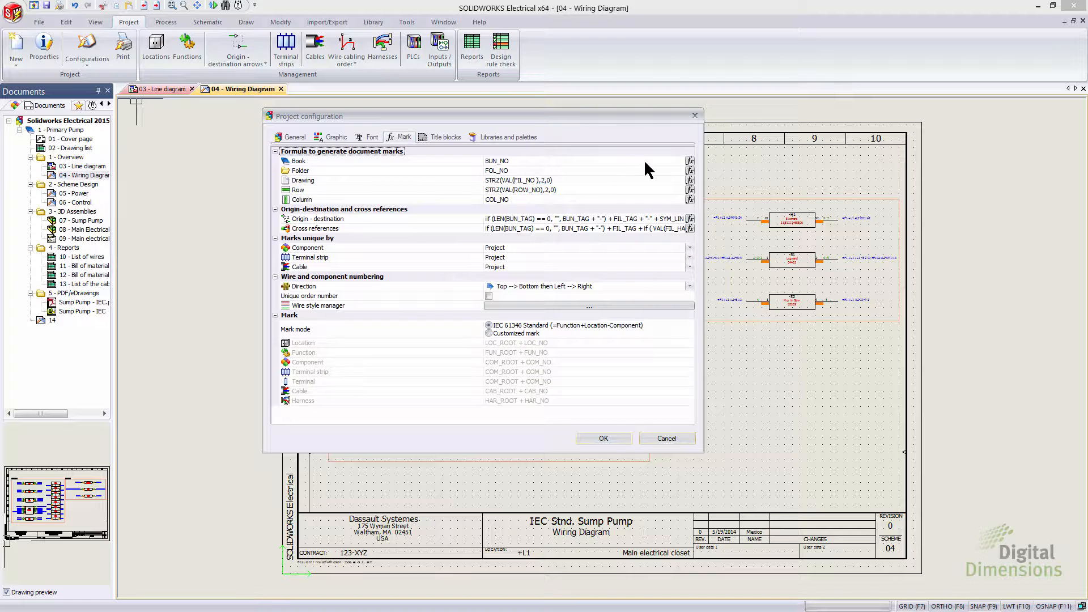
{"action": "left_click", "coordinate": [691, 162]}
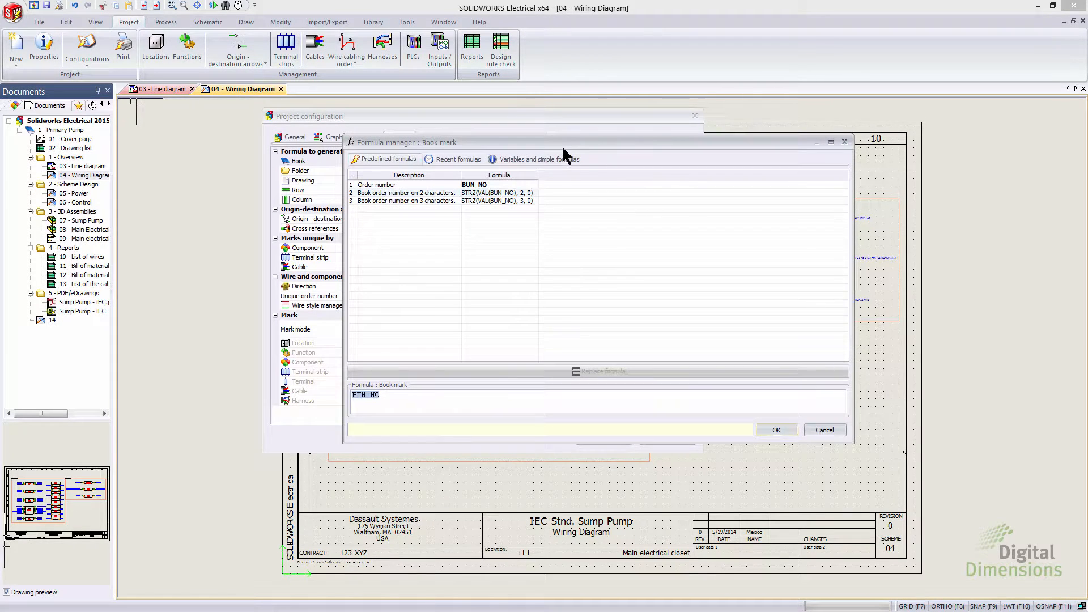
{"action": "left_click_drag", "start_coordinate": [563, 147], "coordinate": [541, 137]}
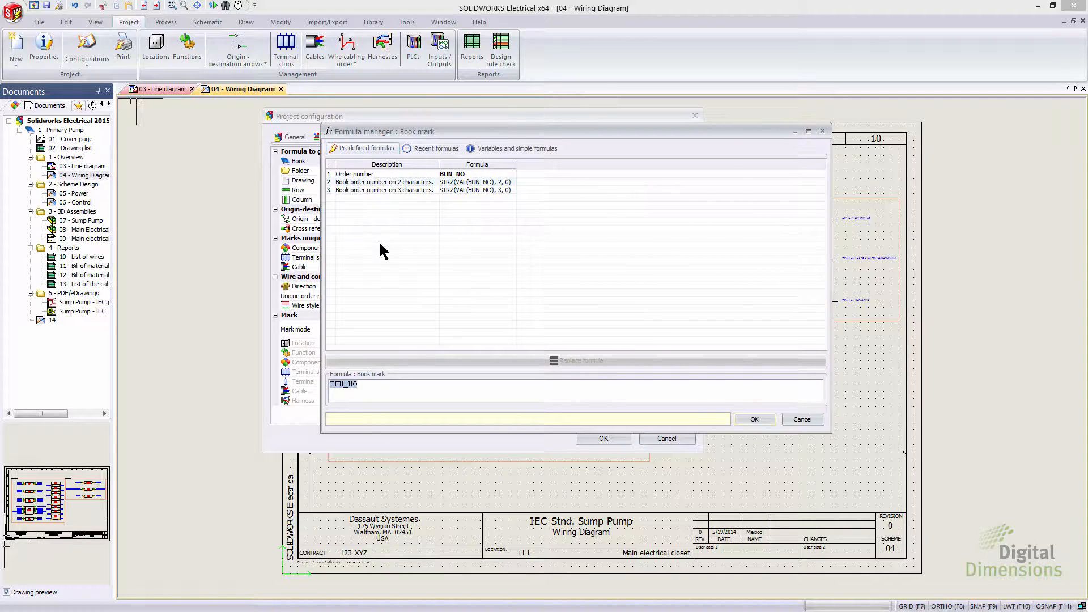
- Examine the Book mark's recent formulas and its variables and simple formulas, and cancel the formula manager
{"action": "left_click", "coordinate": [437, 150]}
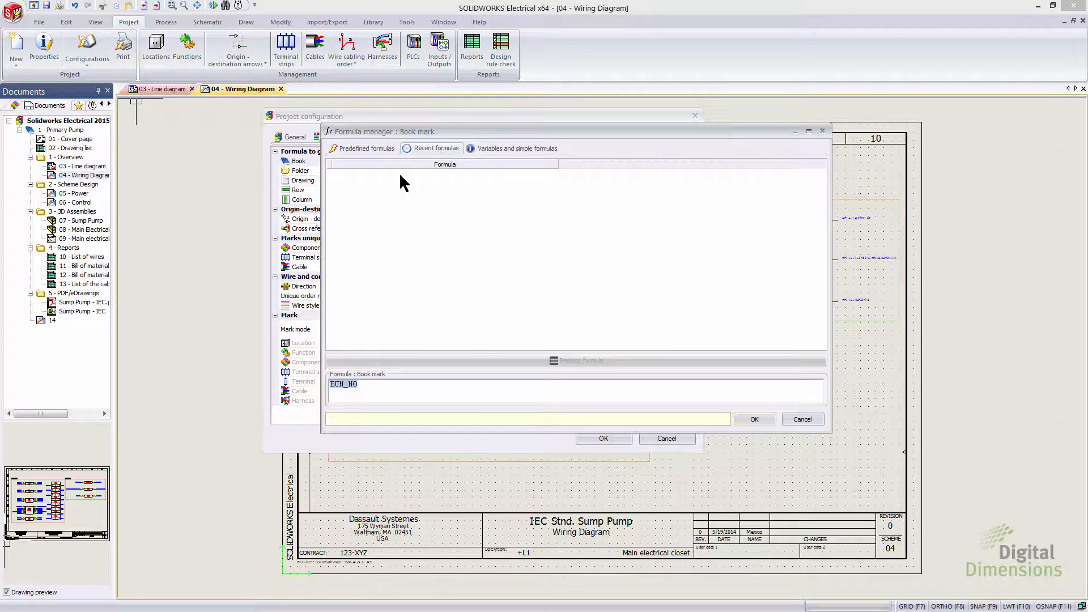
{"action": "left_click", "coordinate": [508, 152]}
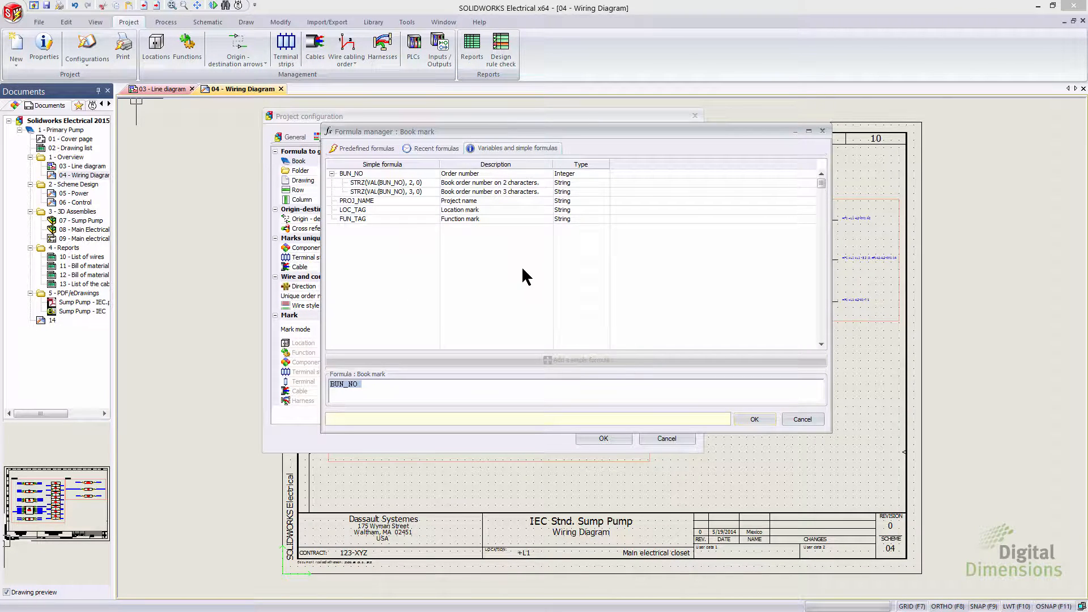
{"action": "left_click", "coordinate": [386, 211]}
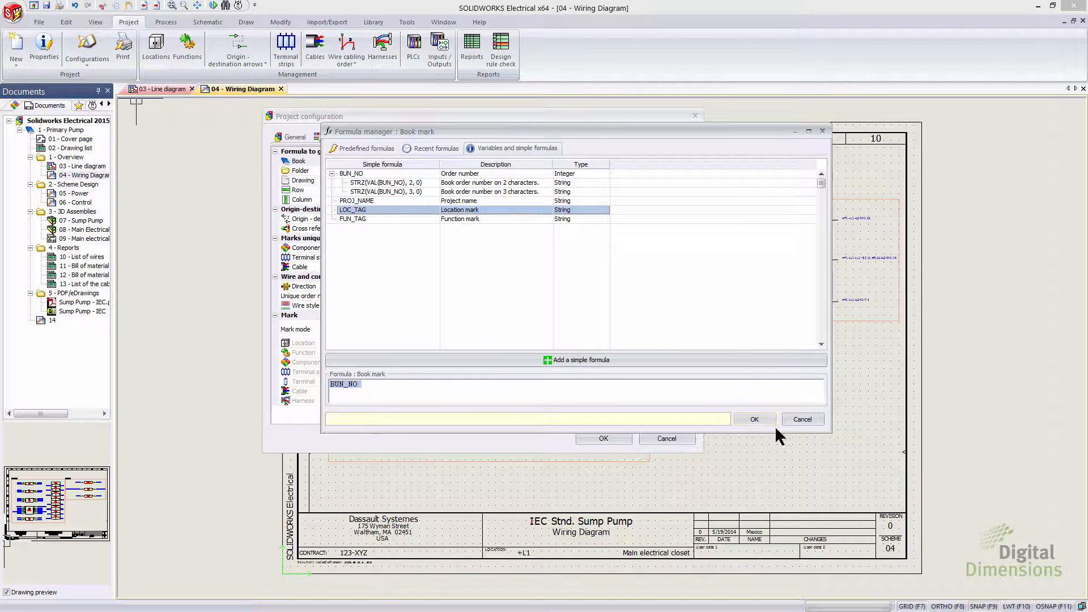
{"action": "left_click", "coordinate": [803, 419]}
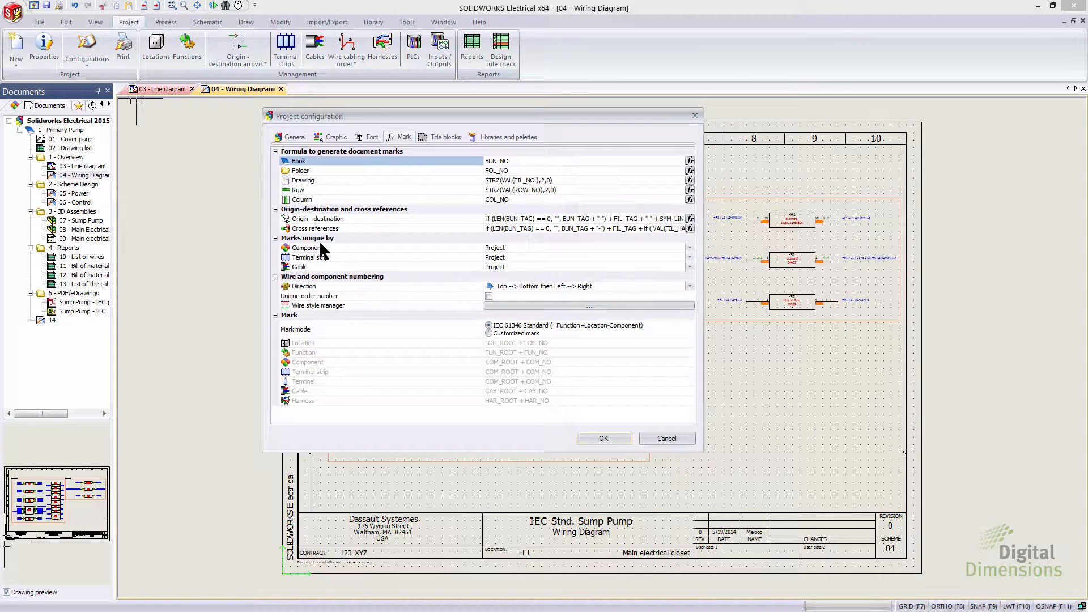
- Check the available uniqueness options for component marks, and set the mark mode to Customized mark
{"action": "left_click", "coordinate": [689, 248]}
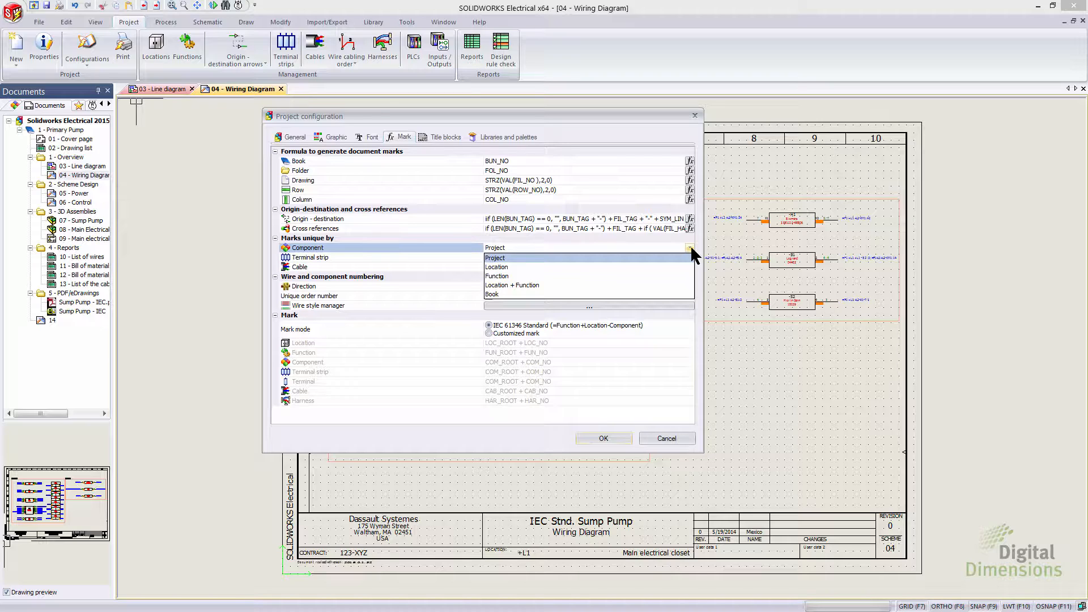
{"action": "left_click", "coordinate": [691, 247]}
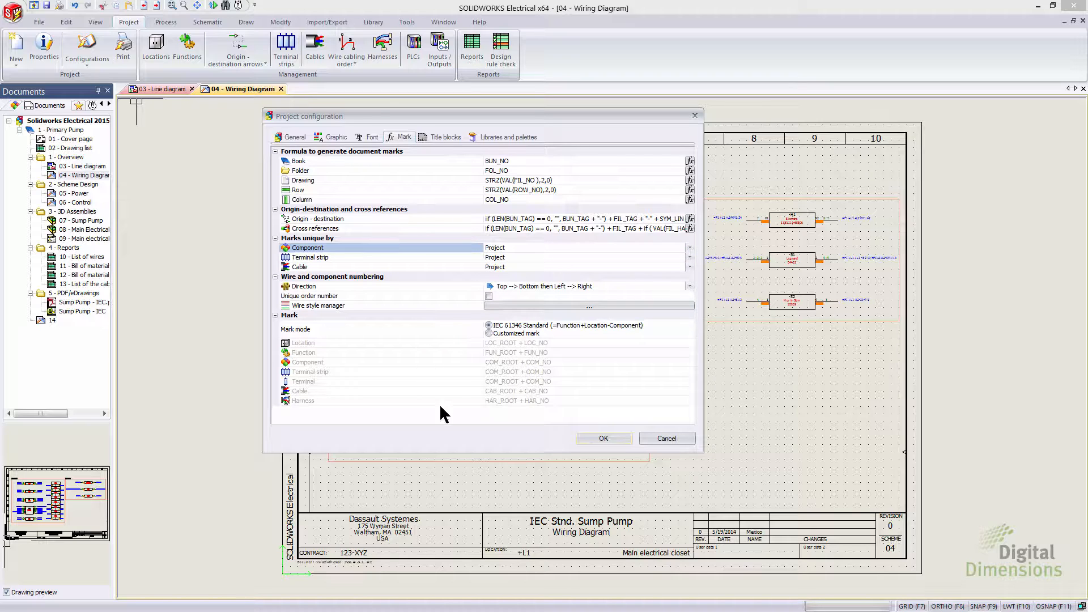
{"action": "left_click", "coordinate": [488, 334]}
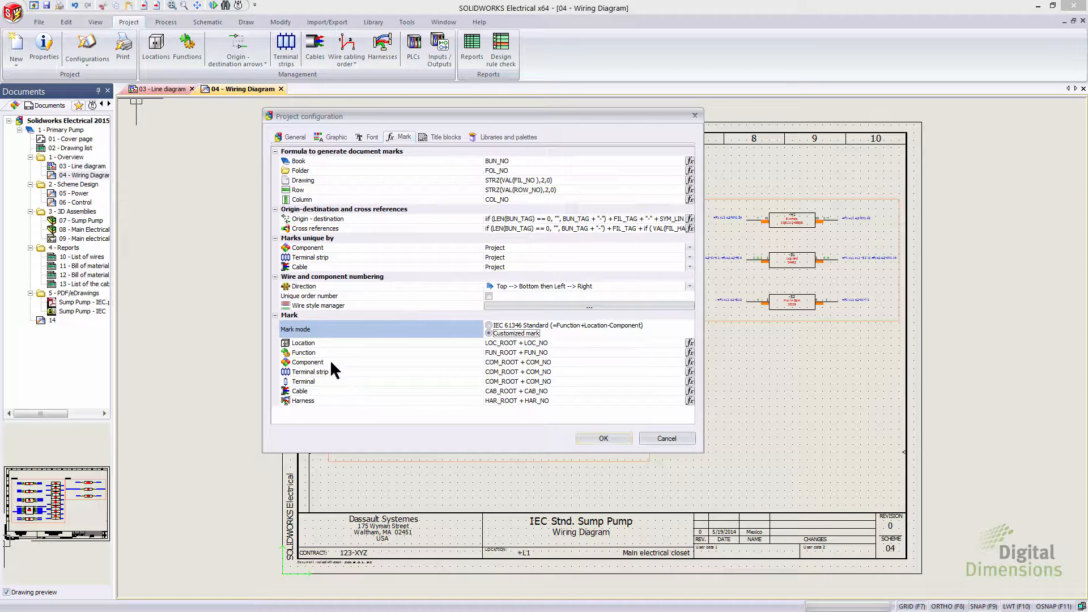
- Examine the Component mark's predefined formulas, recent formulas and variables, keep its current formula, and accept the project configuration
{"action": "left_click", "coordinate": [691, 364]}
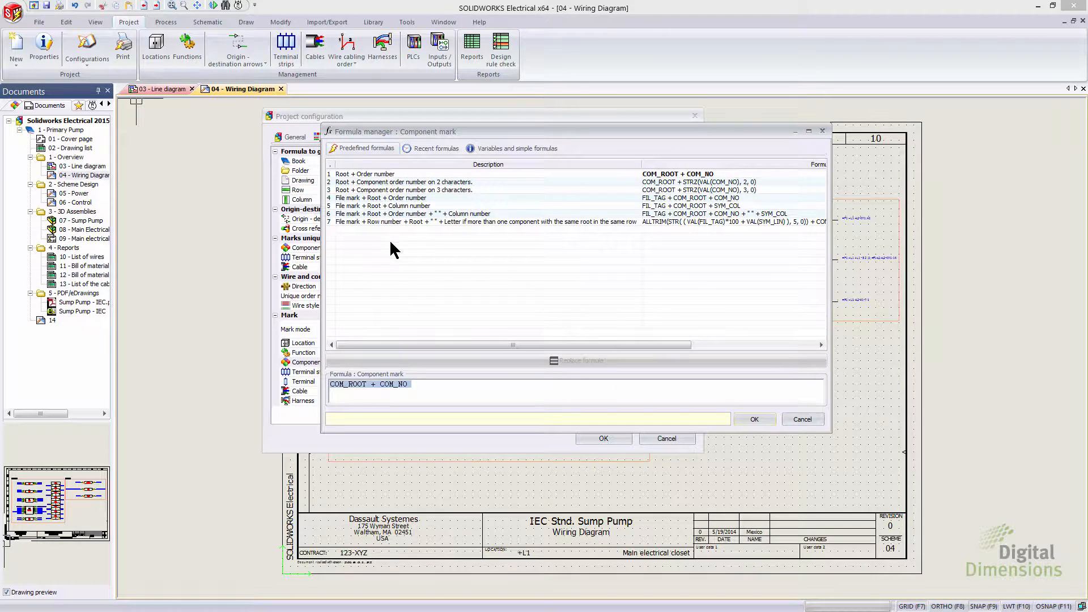
{"action": "left_click", "coordinate": [435, 149]}
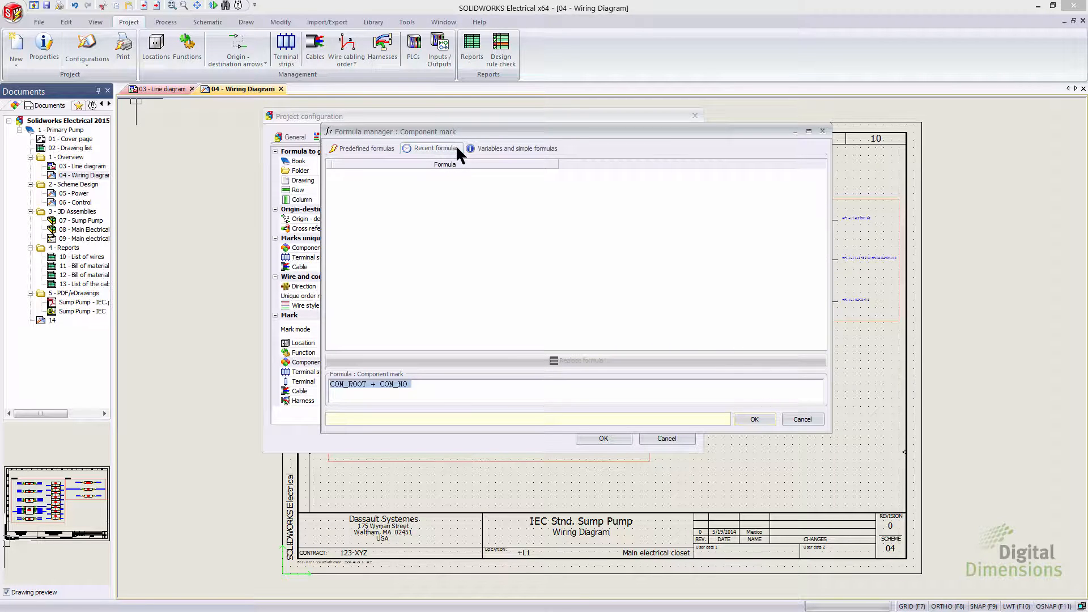
{"action": "left_click", "coordinate": [492, 150]}
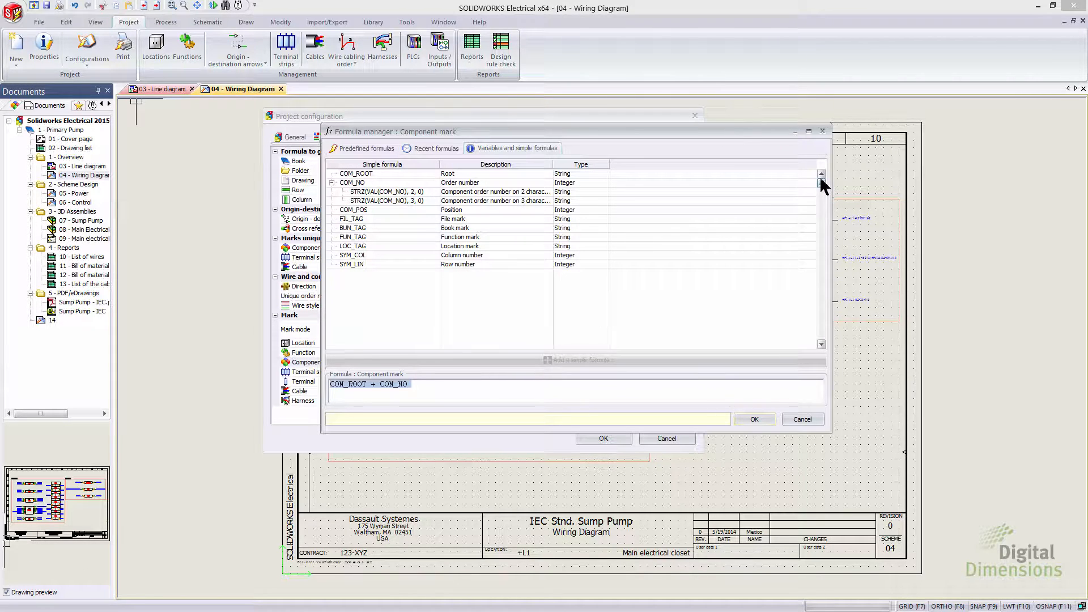
{"action": "left_click_drag", "start_coordinate": [820, 252], "coordinate": [823, 253]}
{"action": "left_click", "coordinate": [372, 148]}
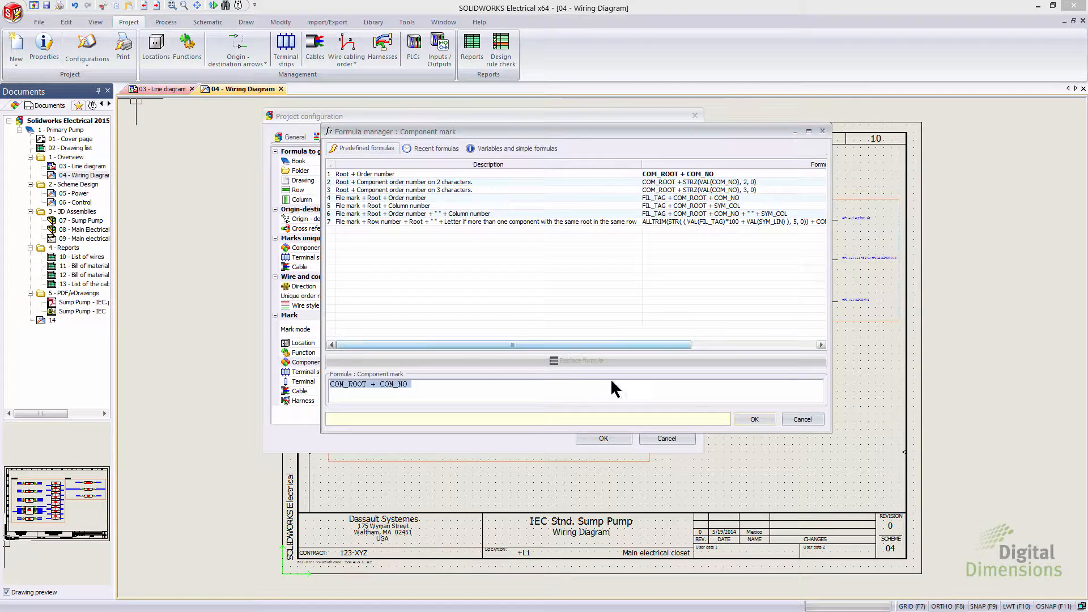
{"action": "left_click", "coordinate": [756, 419]}
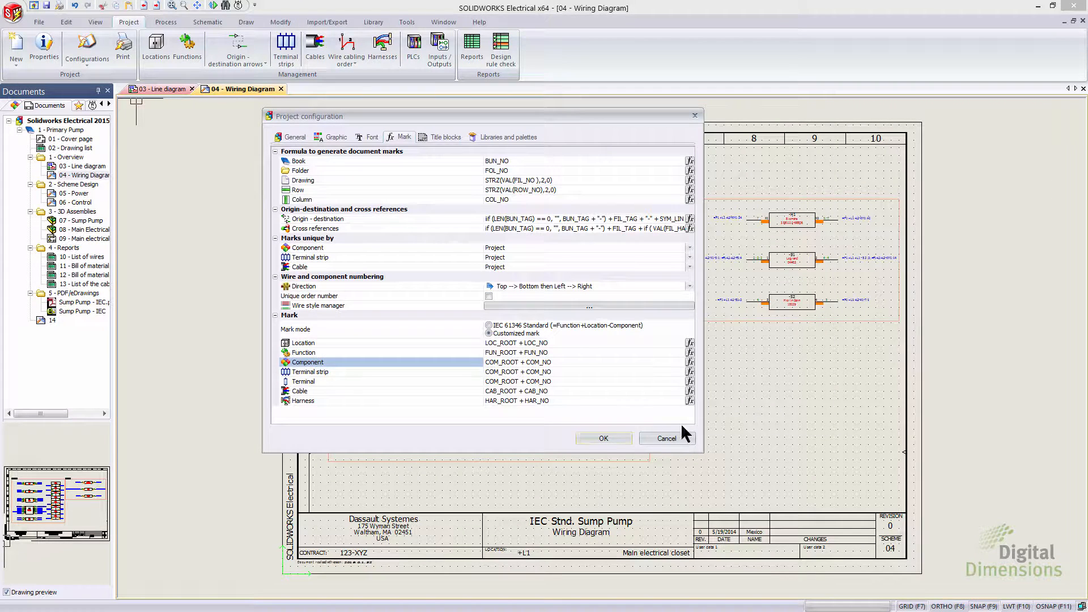
{"action": "left_click", "coordinate": [593, 440]}
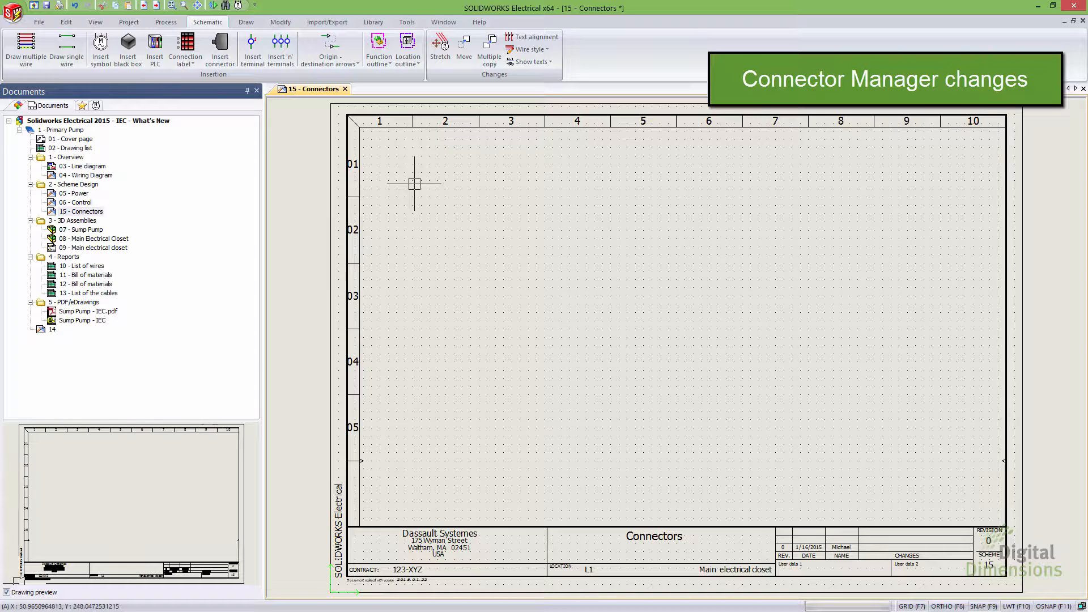
- Start inserting a new connector and assign it the AMP manufacturer part 1-480709-0 from the Connectors class
{"action": "left_click", "coordinate": [223, 57]}
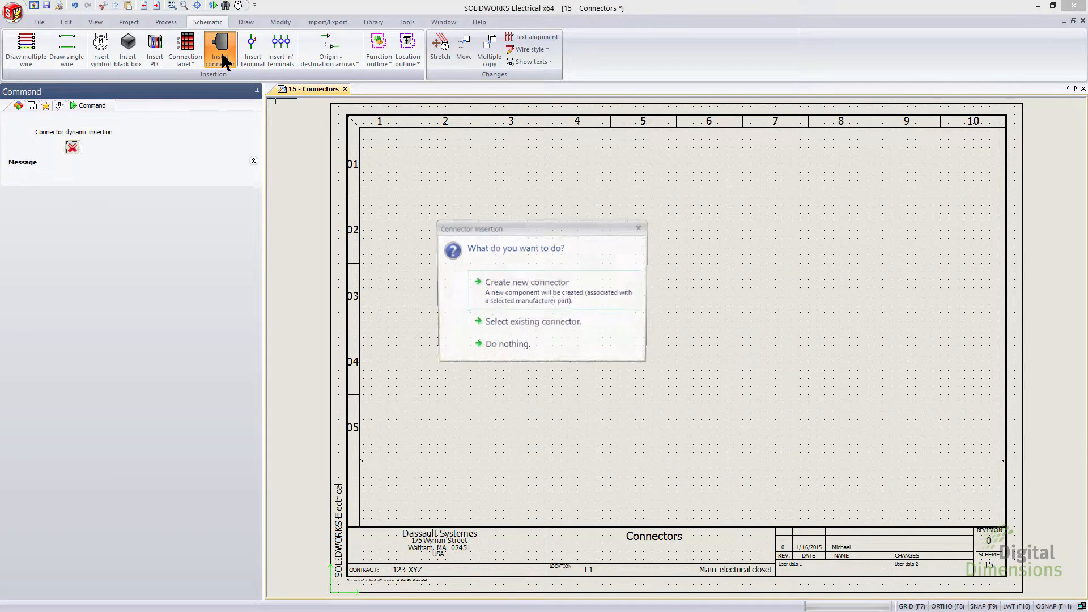
{"action": "left_click_drag", "start_coordinate": [476, 230], "coordinate": [471, 169]}
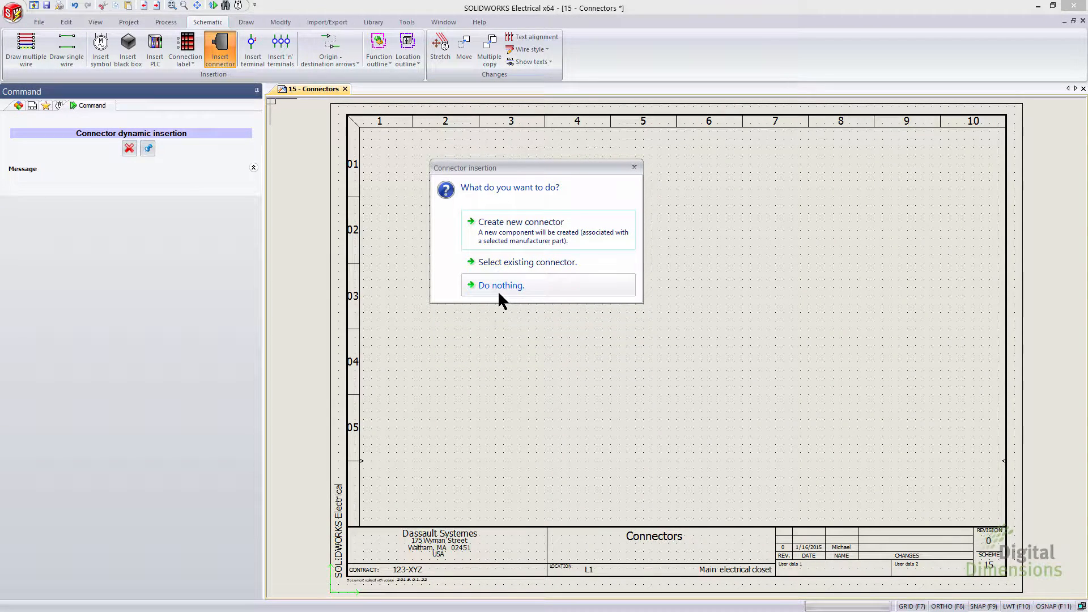
{"action": "left_click", "coordinate": [527, 224]}
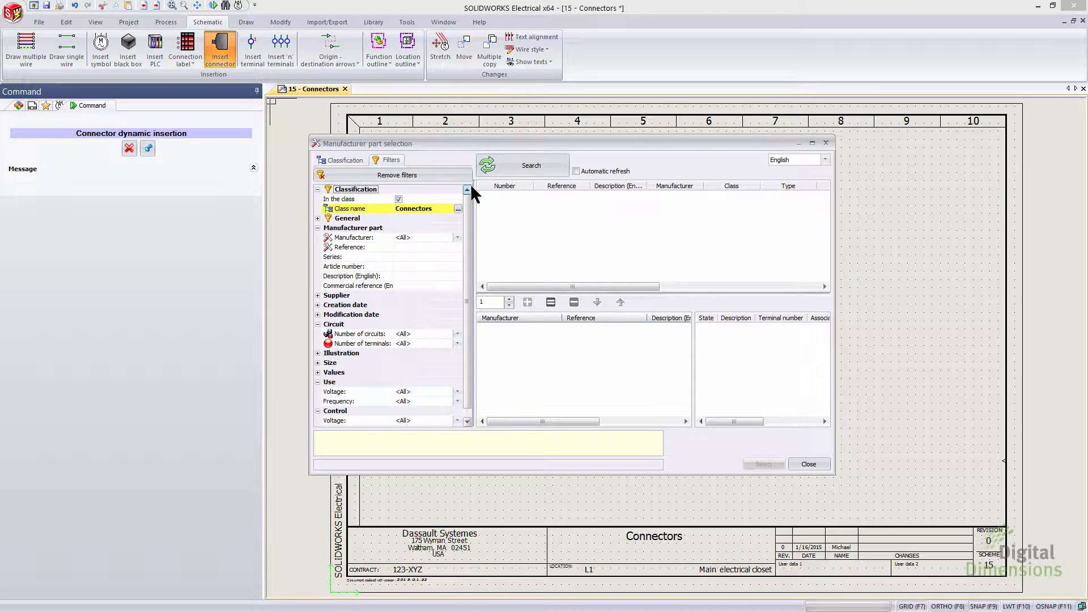
{"action": "left_click", "coordinate": [516, 168]}
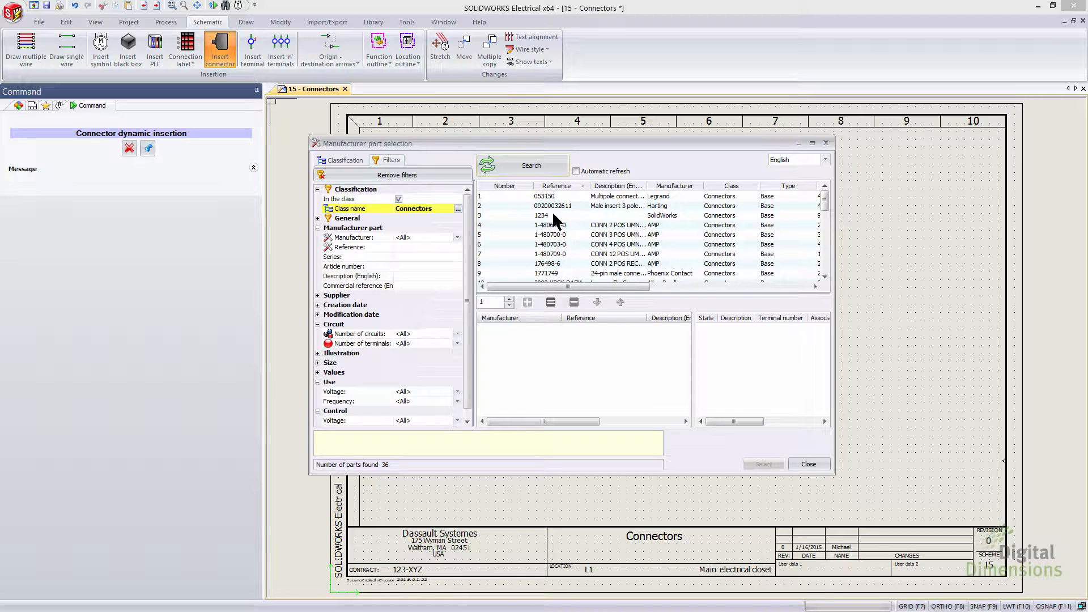
{"action": "left_click", "coordinate": [554, 254]}
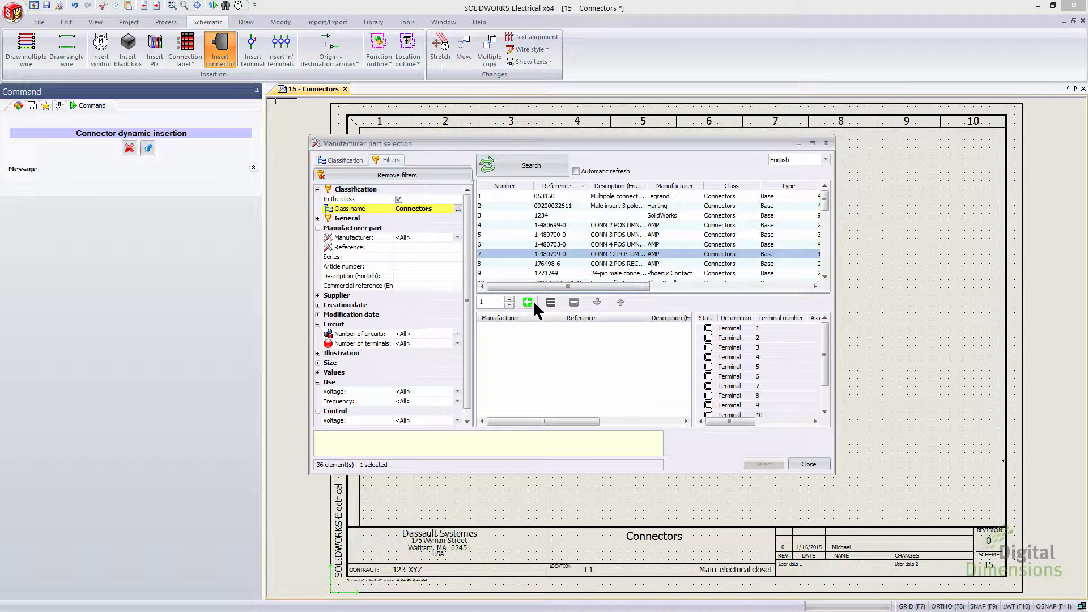
{"action": "left_click_drag", "start_coordinate": [825, 367], "coordinate": [825, 391]}
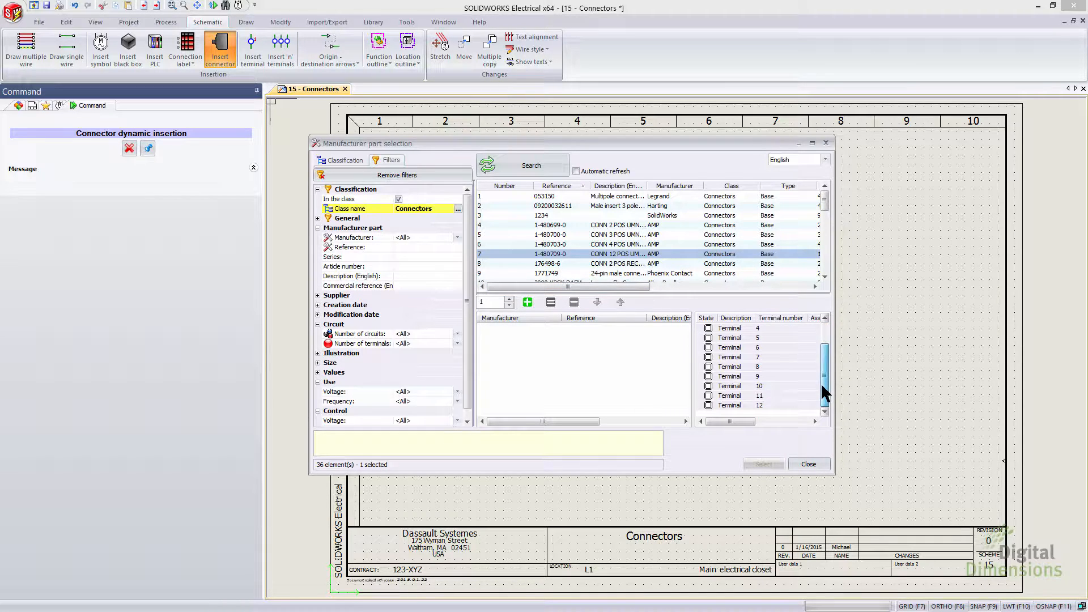
{"action": "left_click", "coordinate": [527, 302]}
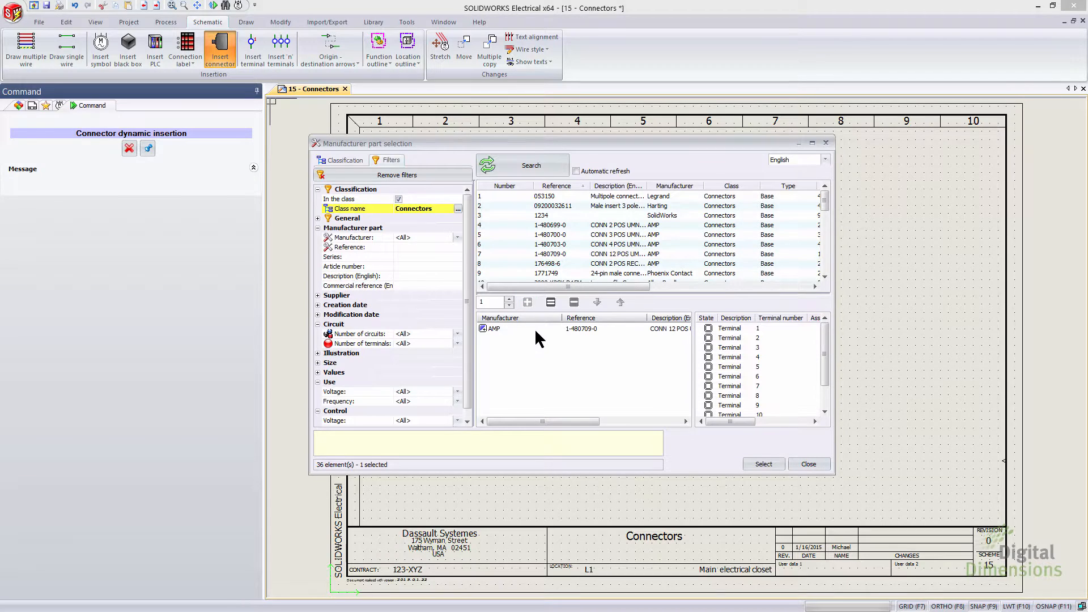
{"action": "left_click", "coordinate": [764, 464]}
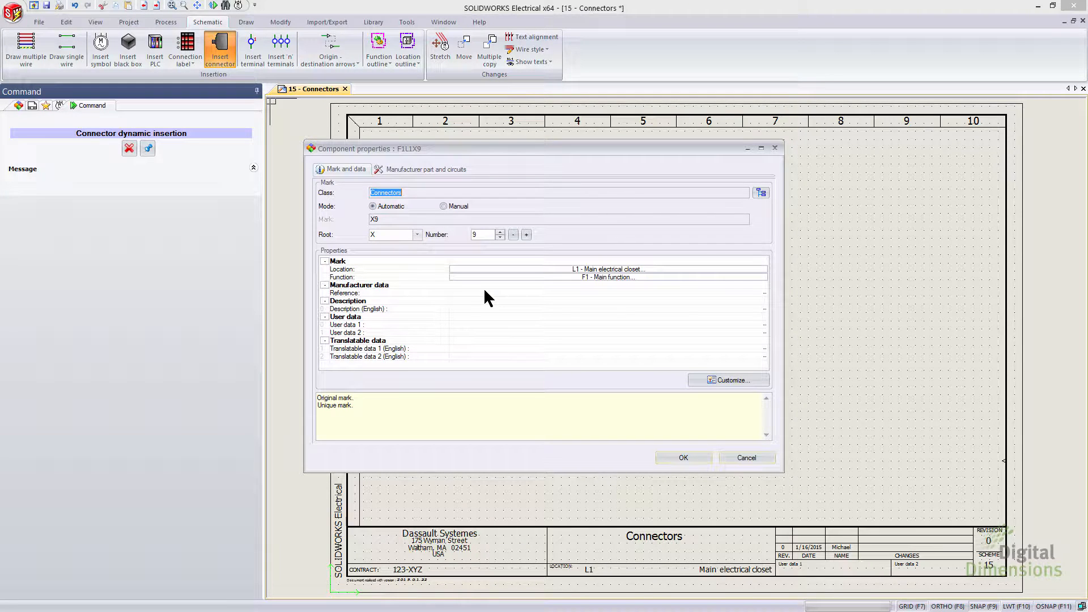
- Set the root of the new connector's mark to C and accept the component properties
{"action": "left_click", "coordinate": [411, 233]}
{"action": "type", "text": "C"}
{"action": "left_click", "coordinate": [690, 458]}
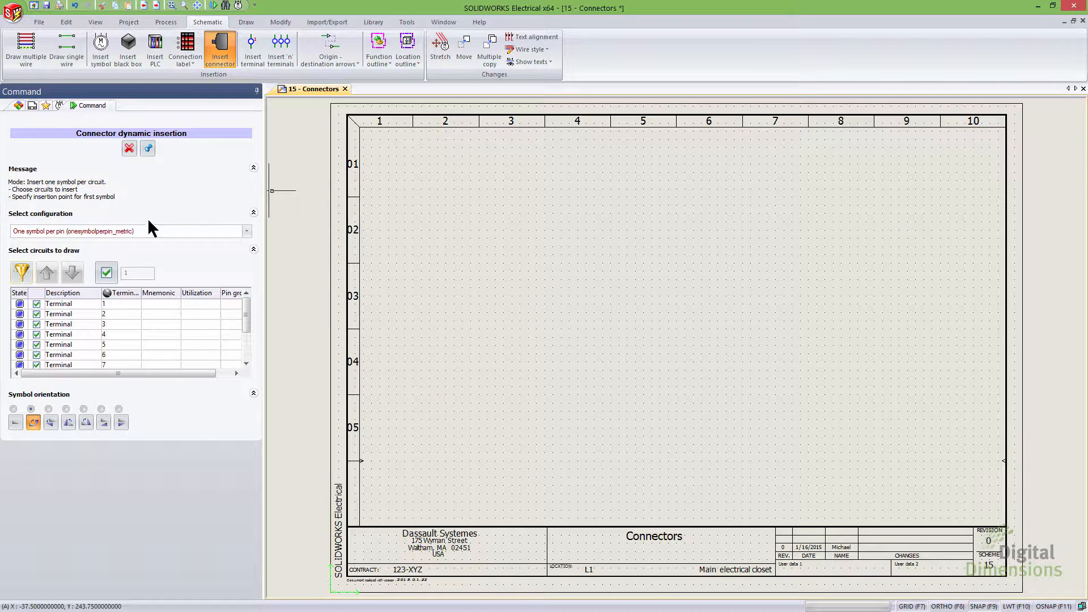
- Switch the insertion configuration to <Select symbol to insert>, browse the connector symbols, and close the symbol selector without choosing one
{"action": "left_click", "coordinate": [246, 230]}
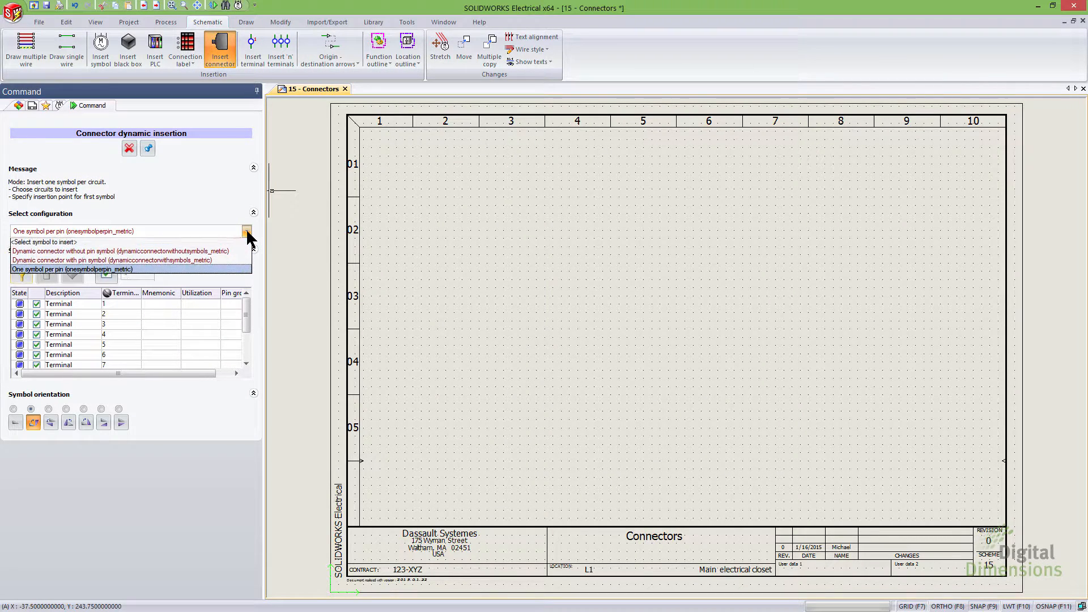
{"action": "left_click", "coordinate": [177, 244]}
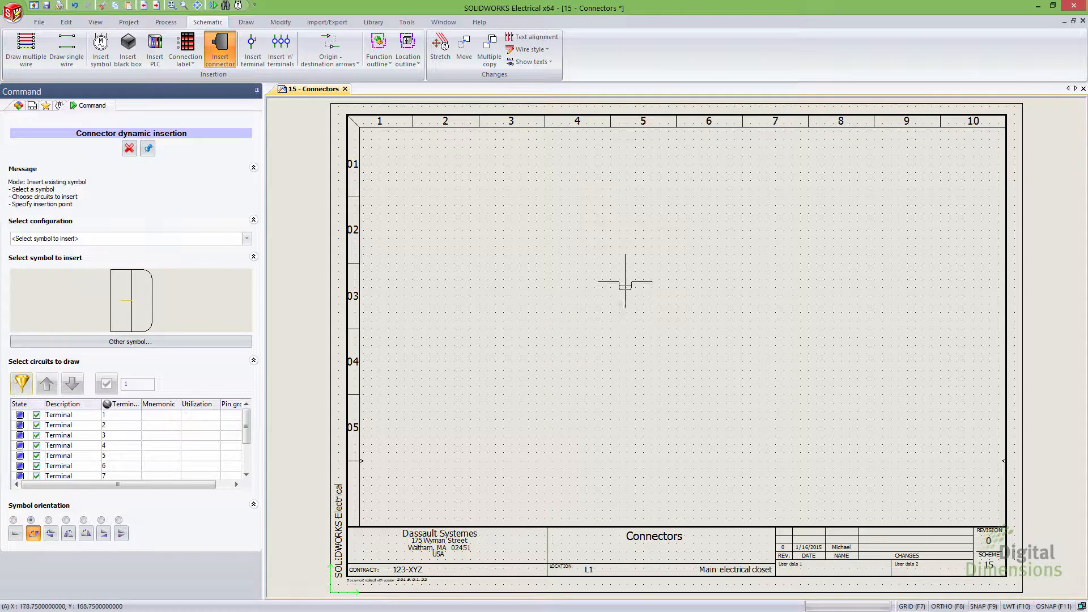
{"action": "left_click", "coordinate": [161, 343]}
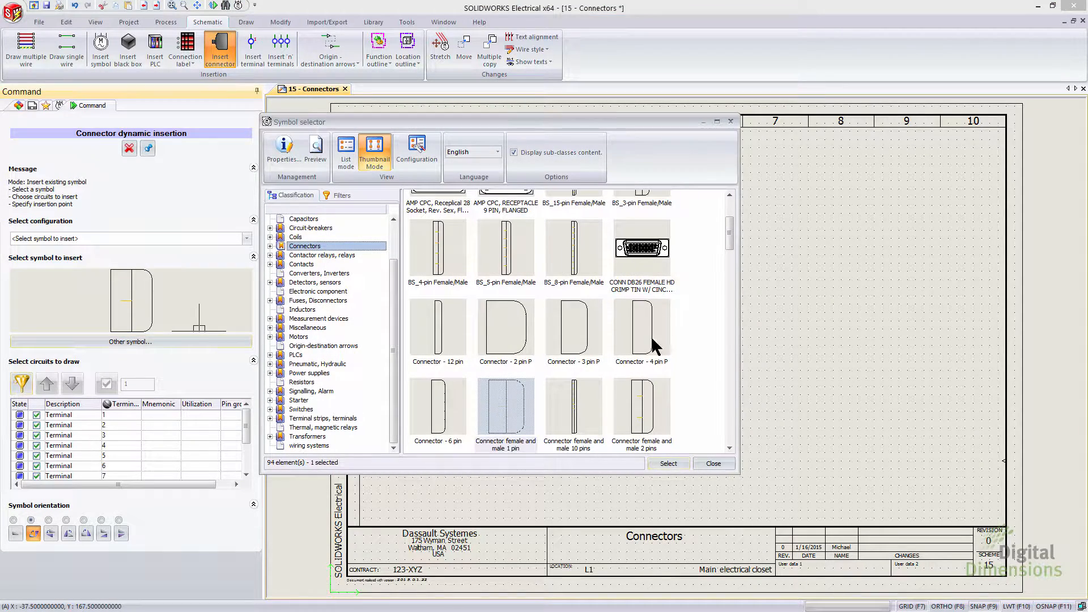
{"action": "left_click_drag", "start_coordinate": [729, 232], "coordinate": [740, 209]}
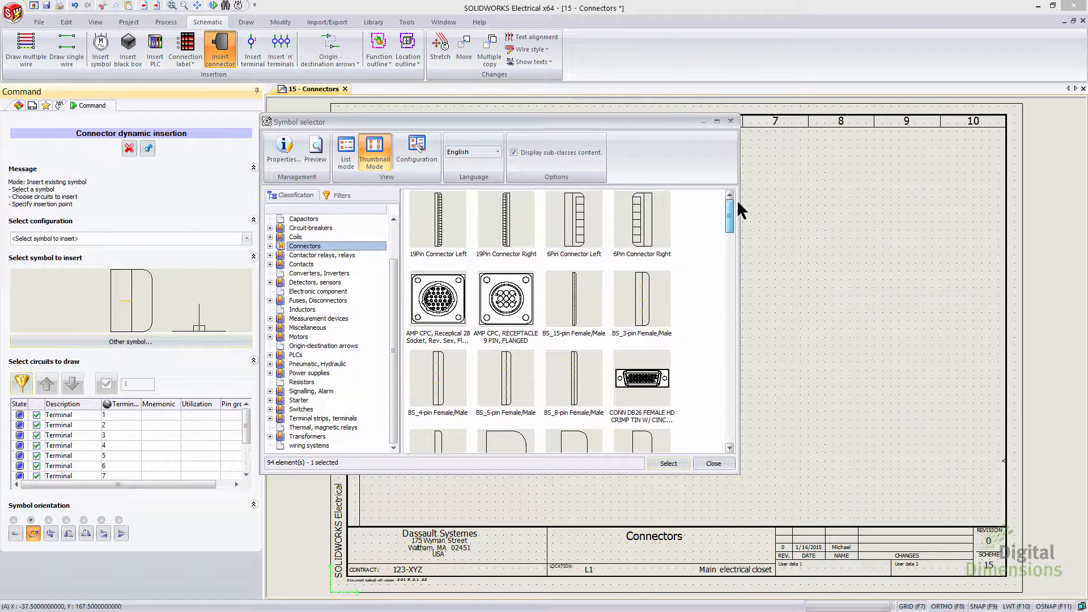
{"action": "left_click", "coordinate": [731, 120]}
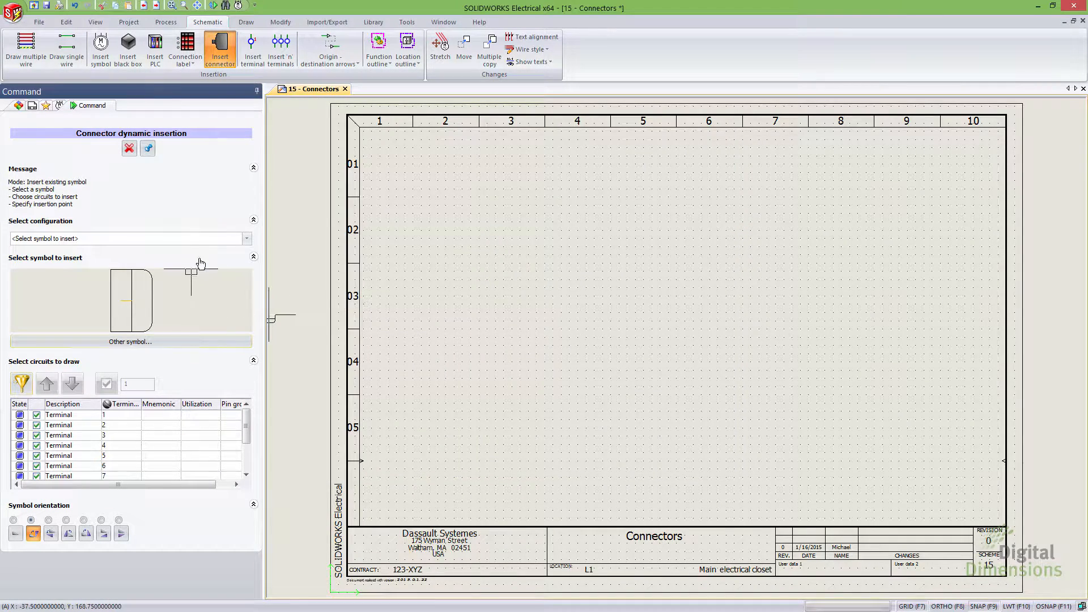
- Set the configuration to Dynamic connector with pin symbol and exclude terminals 9 to 12 from the circuits to draw
{"action": "left_click", "coordinate": [246, 238]}
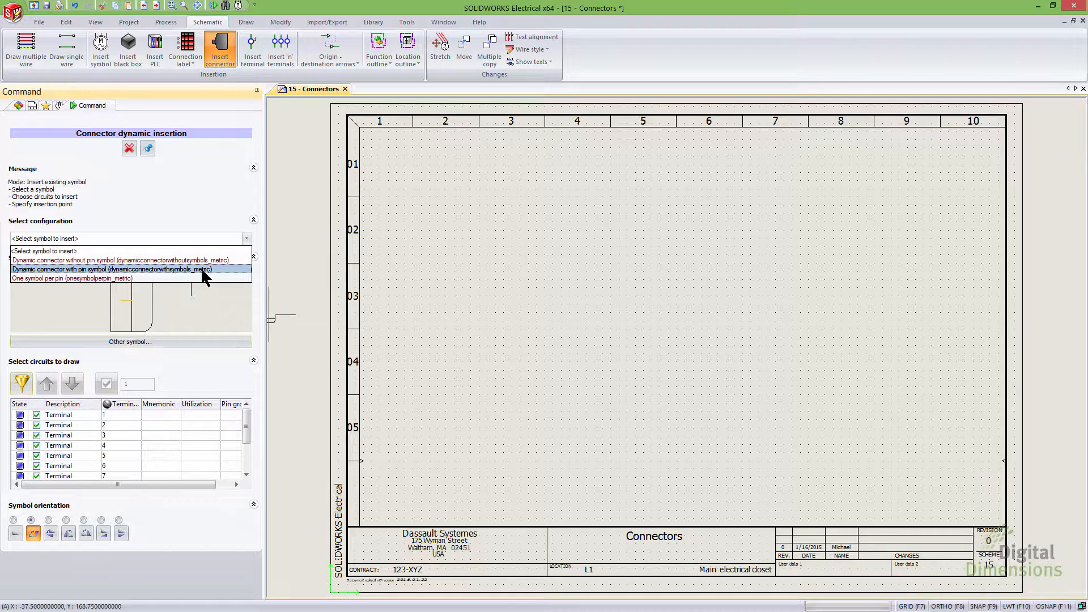
{"action": "left_click", "coordinate": [115, 270]}
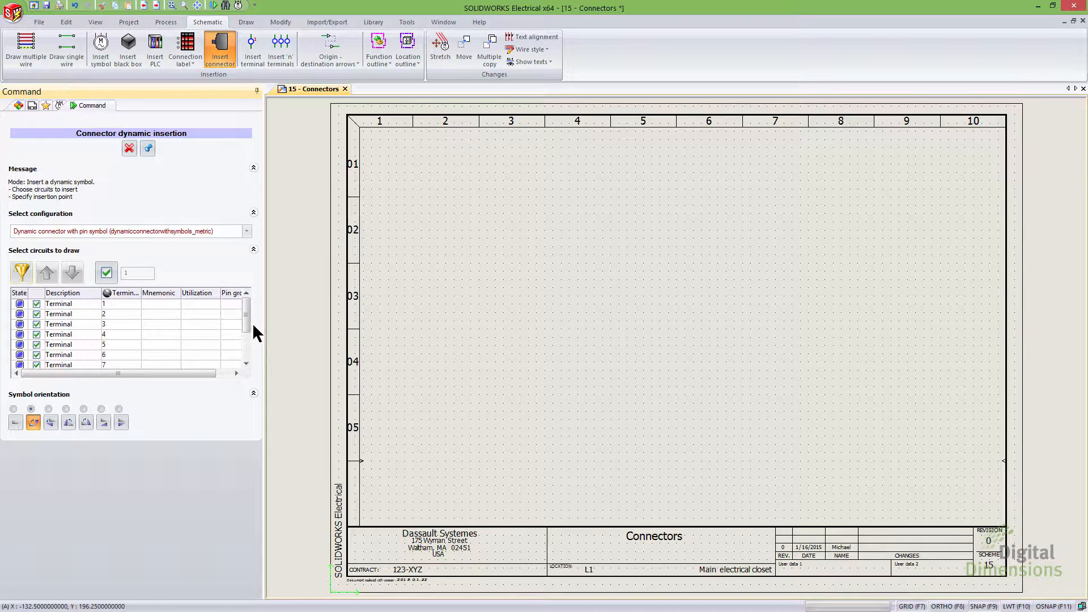
{"action": "left_click_drag", "start_coordinate": [246, 312], "coordinate": [243, 345]}
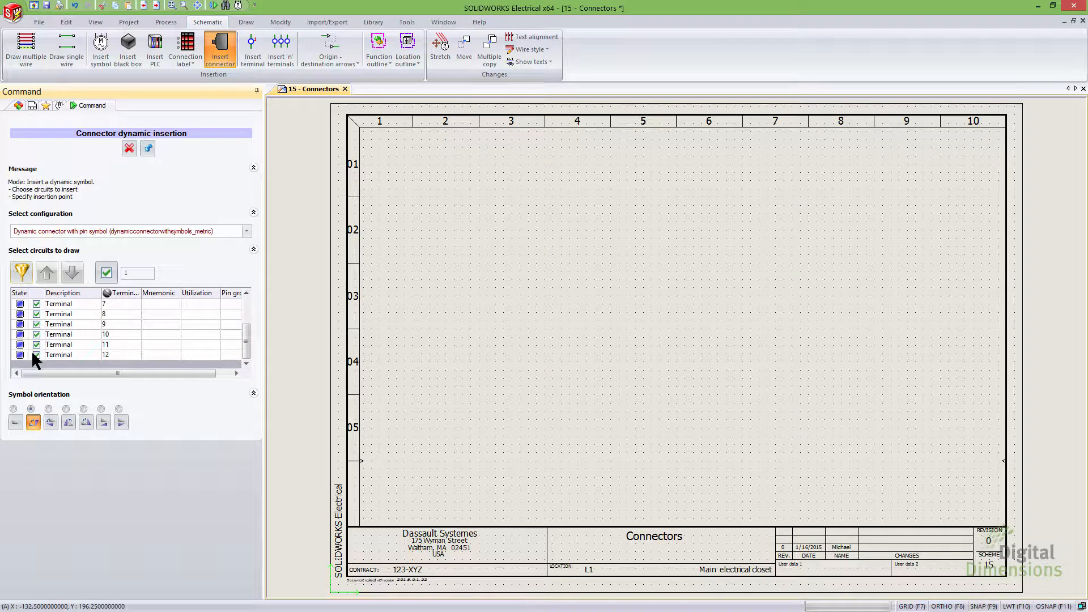
{"action": "left_click", "coordinate": [35, 355]}
{"action": "left_click", "coordinate": [36, 344]}
{"action": "left_click", "coordinate": [36, 335]}
{"action": "left_click", "coordinate": [36, 324]}
{"action": "left_click_drag", "start_coordinate": [245, 336], "coordinate": [246, 301]}
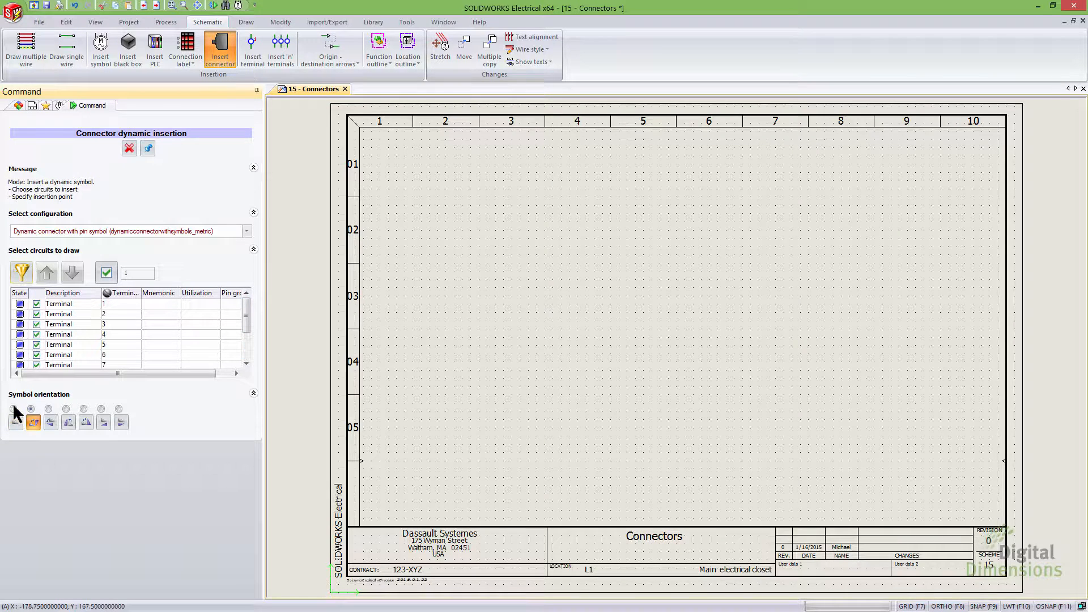
- Orient the connector symbol upright, place it with terminals 1 to 8 in the drawing's column 2, and check the remaining terminals
{"action": "left_click", "coordinate": [16, 413]}
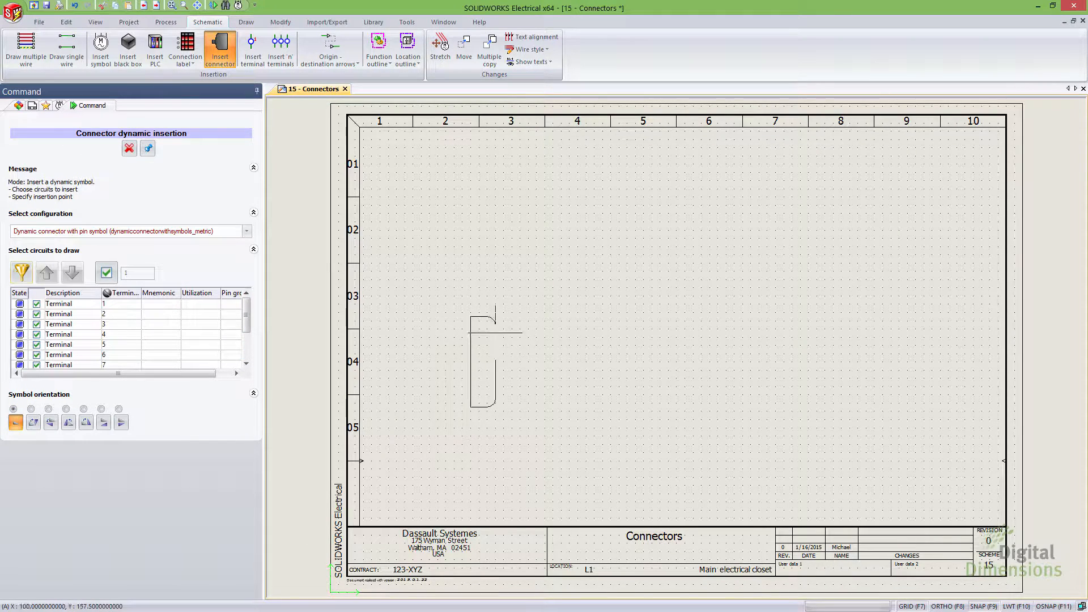
{"action": "left_click", "coordinate": [458, 201]}
{"action": "scroll", "coordinate": [471, 207], "scroll_direction": "up", "scroll_amount": 3}
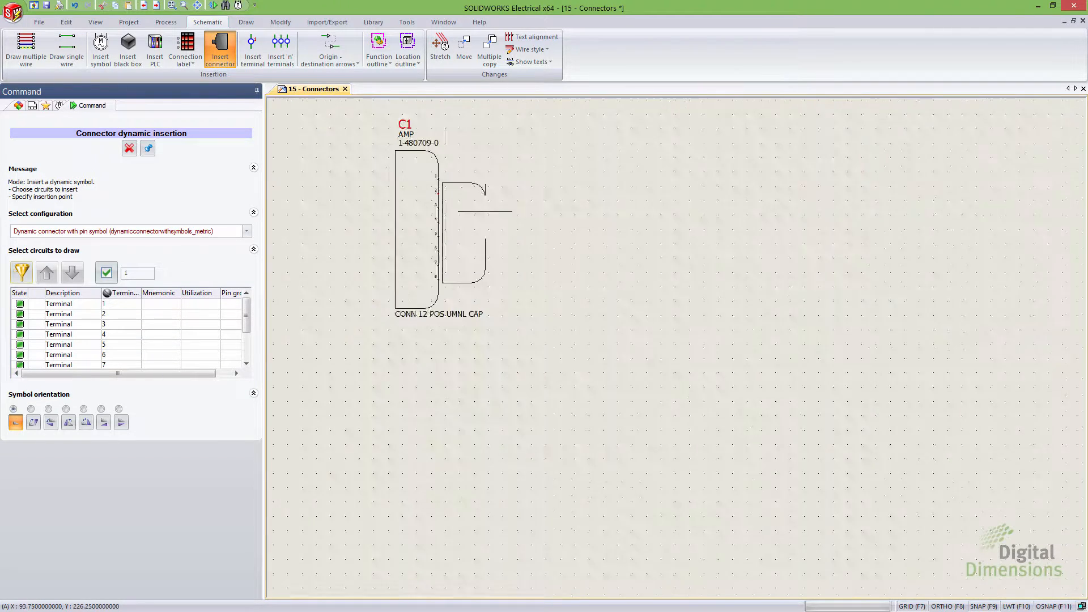
{"action": "scroll", "coordinate": [482, 212], "scroll_direction": "up", "scroll_amount": 1}
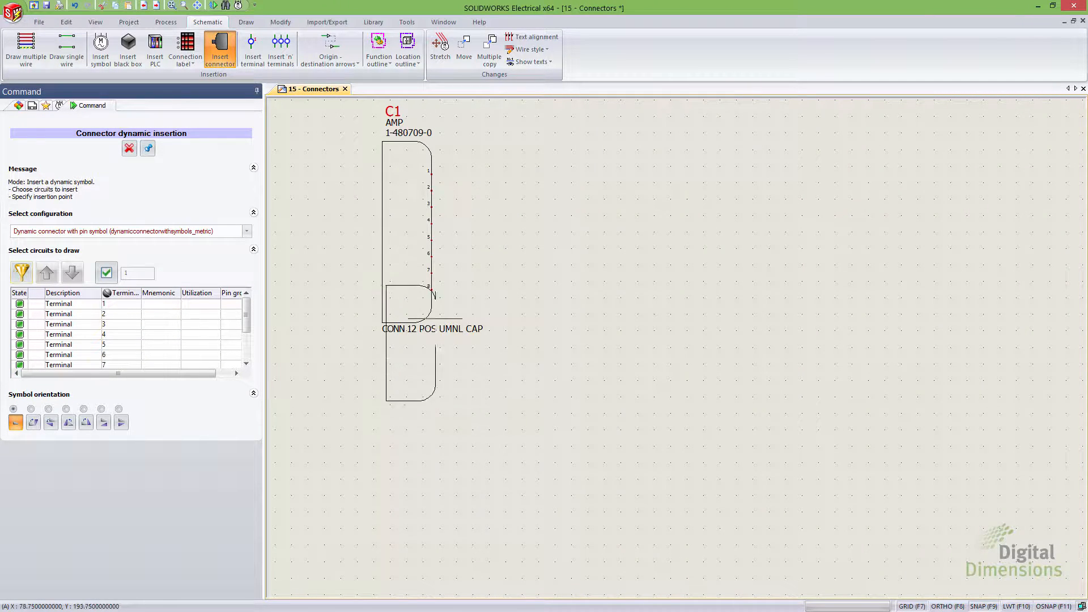
{"action": "left_click_drag", "start_coordinate": [249, 322], "coordinate": [209, 348]}
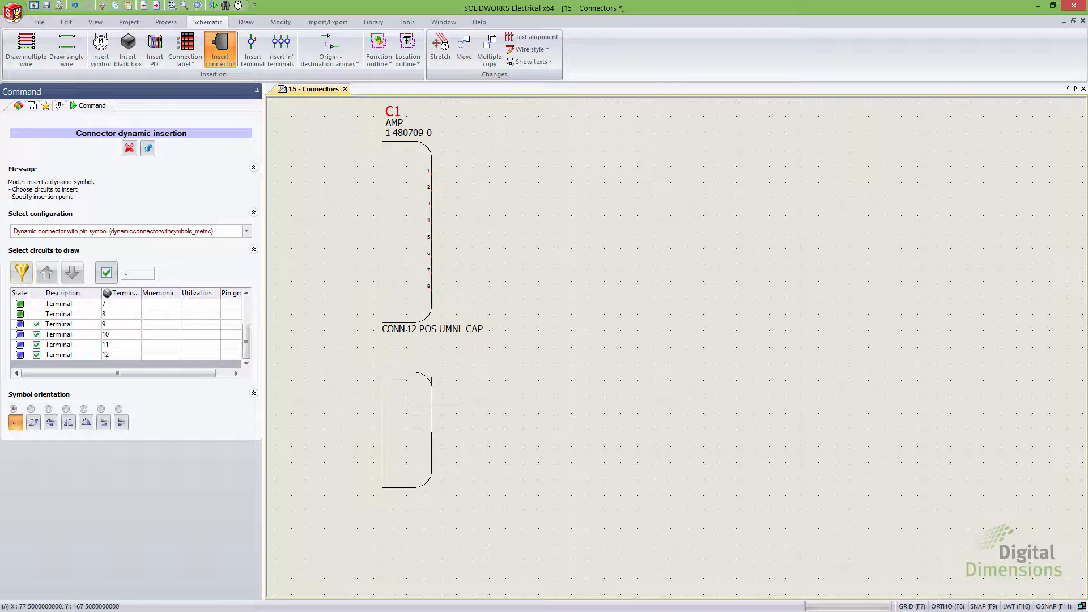
- Place the connector symbol for terminals 9 to 12 below the first C1 symbol and move it further down to clear the texts
{"action": "left_click", "coordinate": [431, 405]}
{"action": "left_click", "coordinate": [424, 378]}
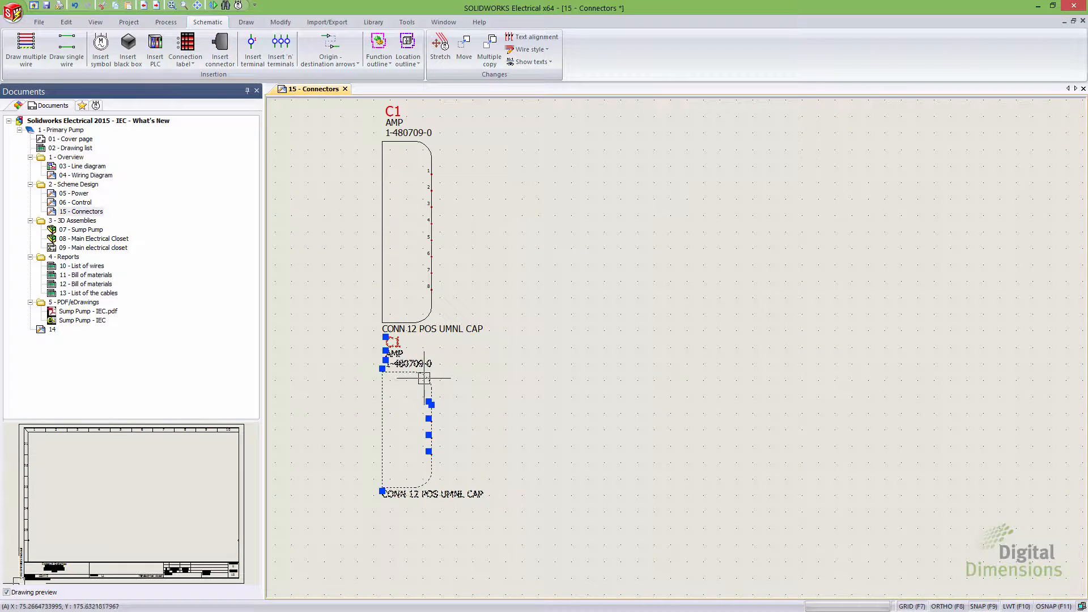
{"action": "left_click", "coordinate": [423, 431]}
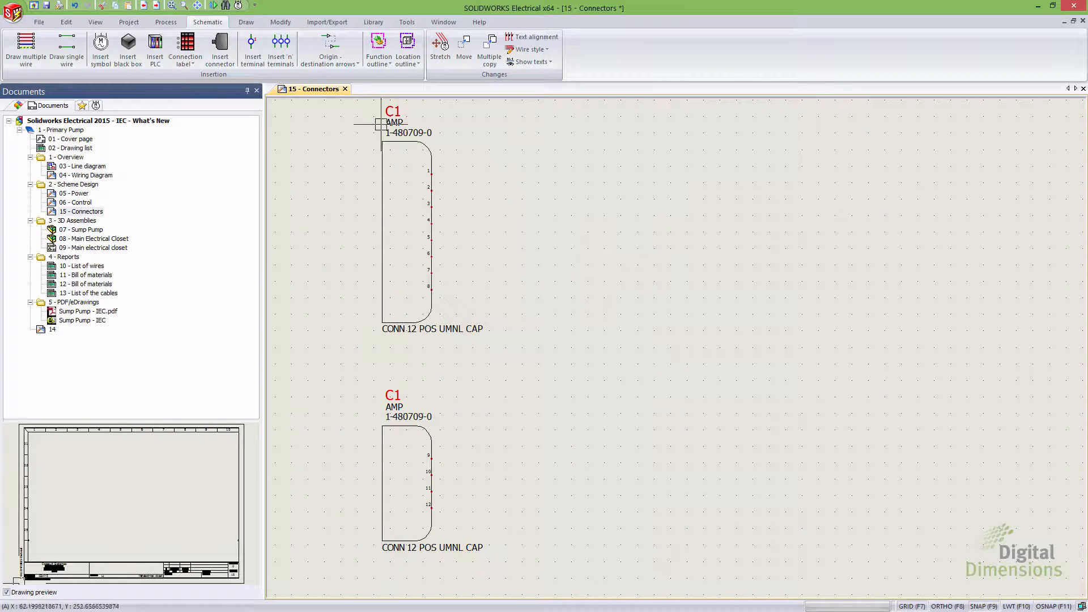
- Insert a new connector and assign it the AMP manufacturer part 1-480709-0 from the Connectors class
{"action": "left_click", "coordinate": [224, 49]}
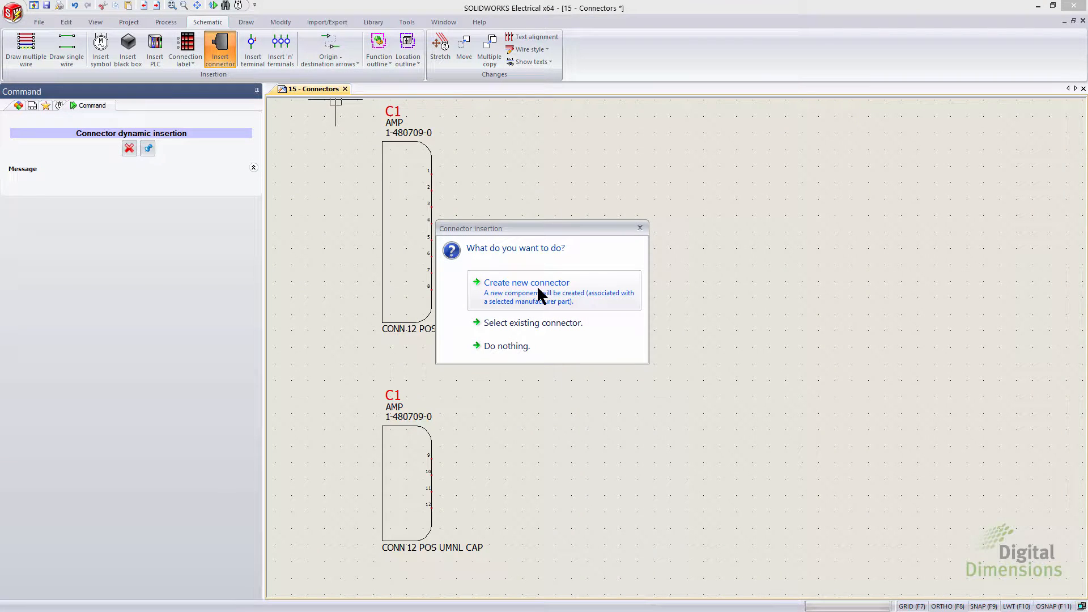
{"action": "left_click", "coordinate": [538, 293]}
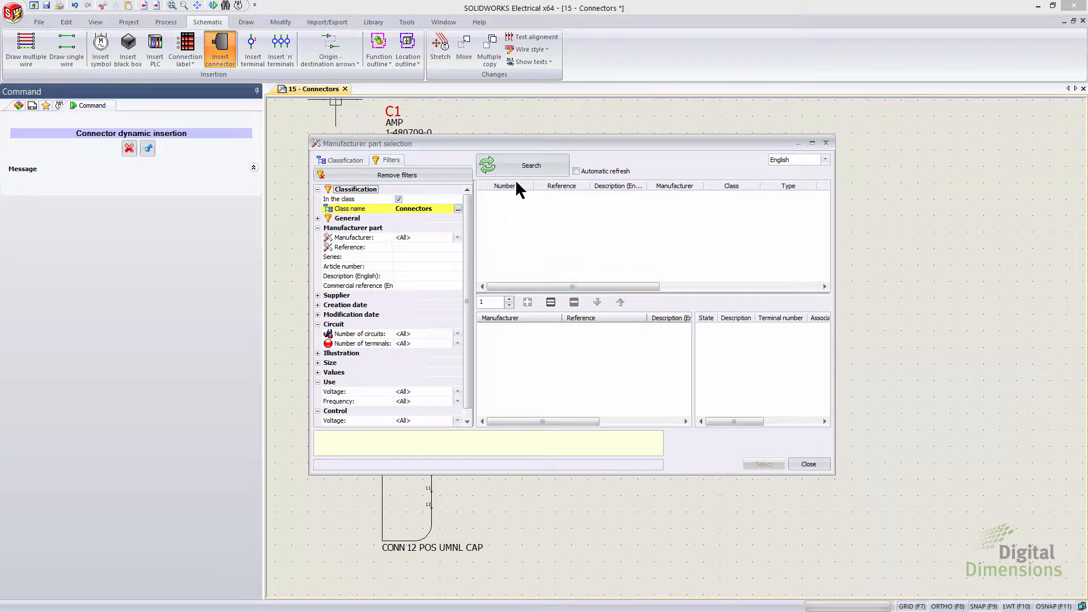
{"action": "left_click", "coordinate": [549, 265]}
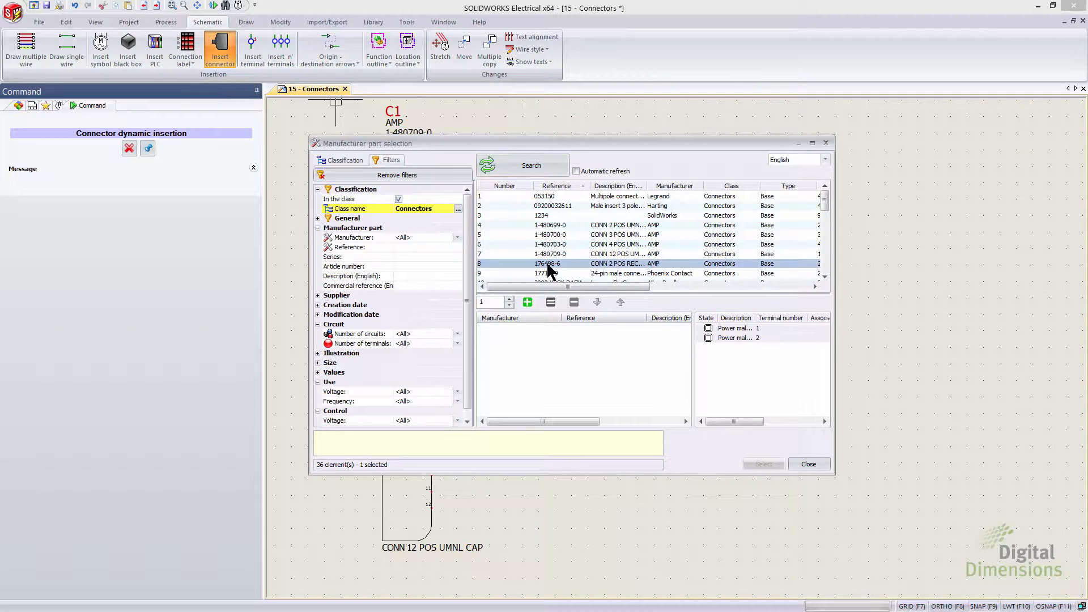
{"action": "left_click", "coordinate": [548, 254]}
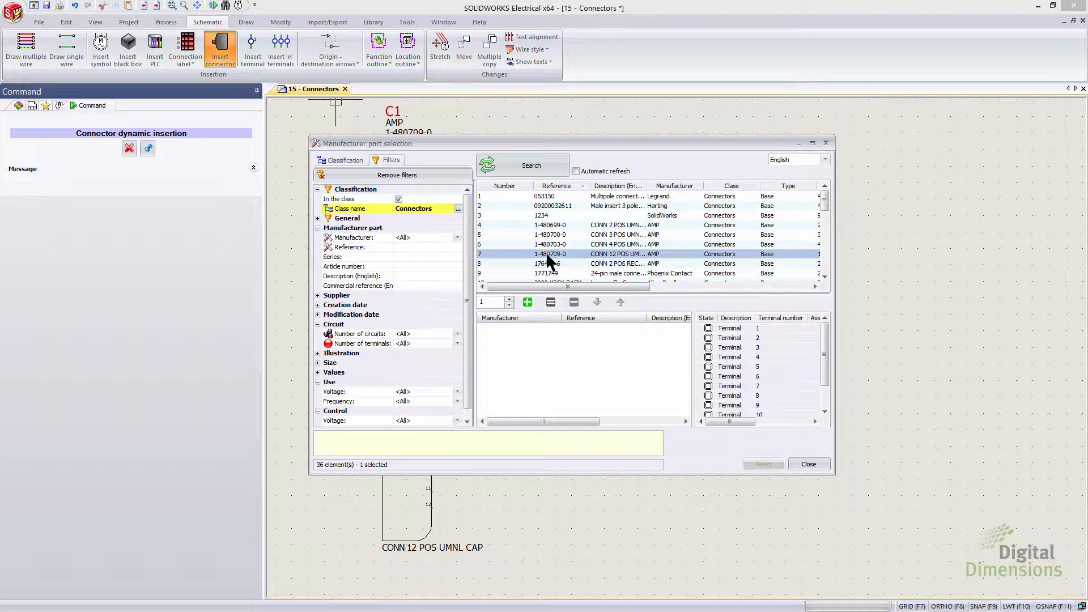
{"action": "left_click", "coordinate": [527, 302]}
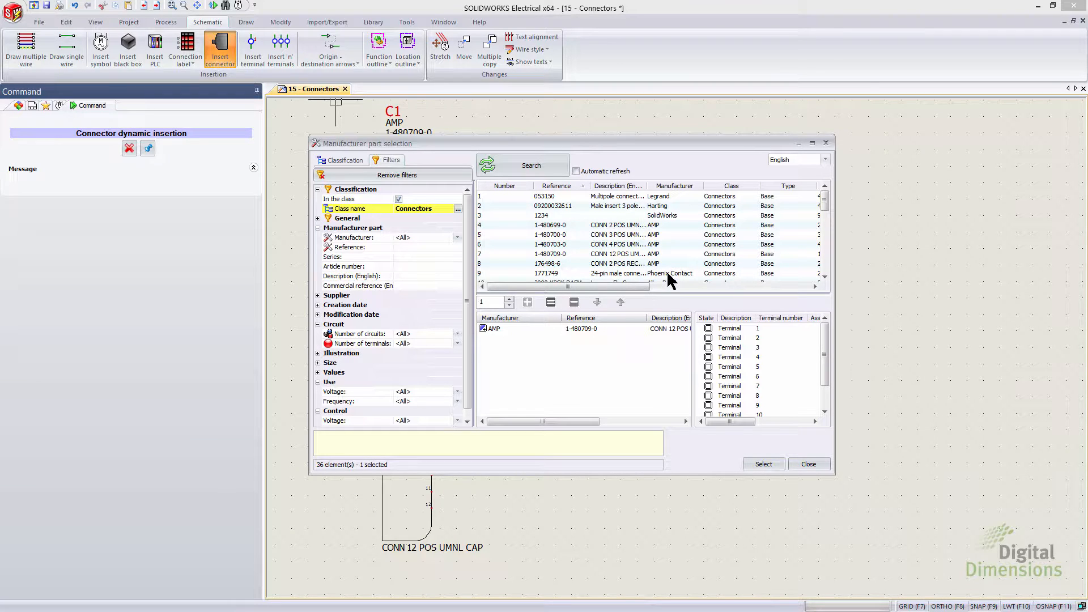
{"action": "left_click", "coordinate": [762, 465]}
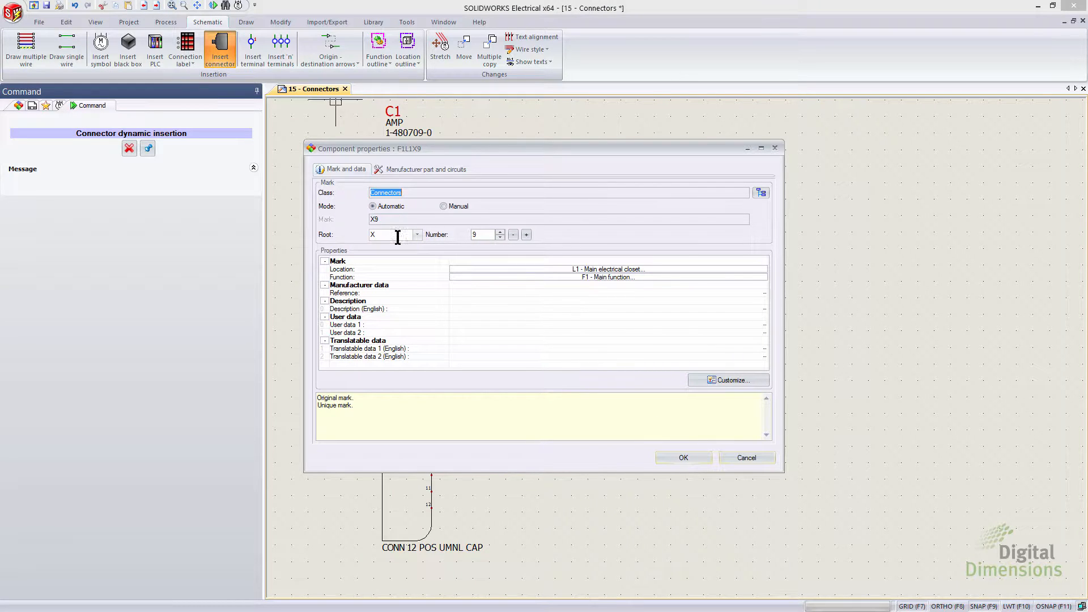
- Set the second connector's mark root to C and accept its component properties
{"action": "left_click", "coordinate": [369, 235]}
{"action": "type", "text": "C"}
{"action": "left_click", "coordinate": [677, 453]}
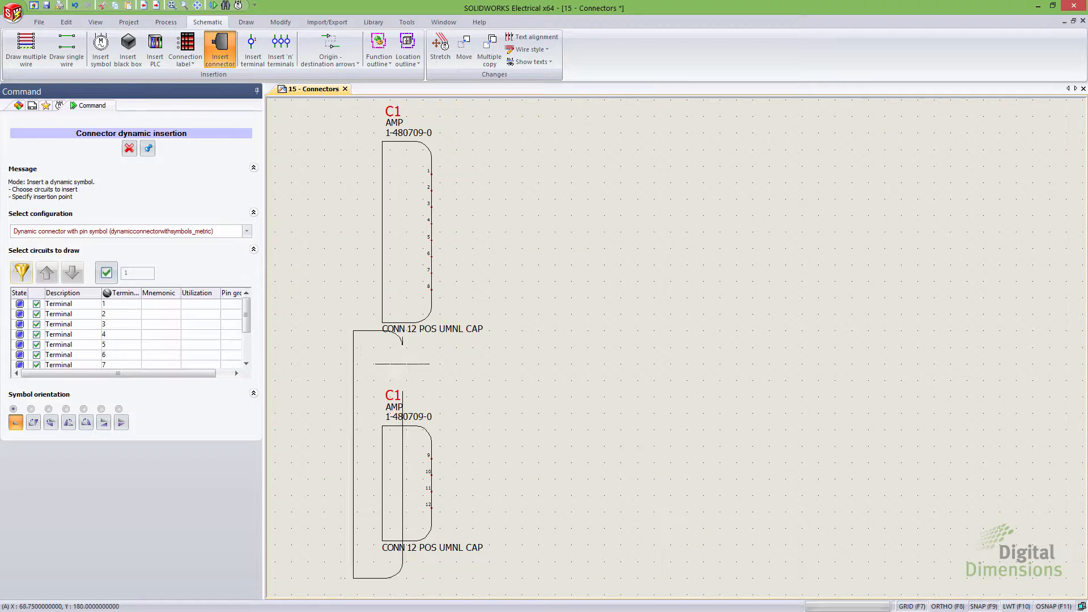
- Set the insertion configuration to One symbol per pin and exclude terminals 9 to 12 from the circuits to draw
{"action": "left_click", "coordinate": [139, 230]}
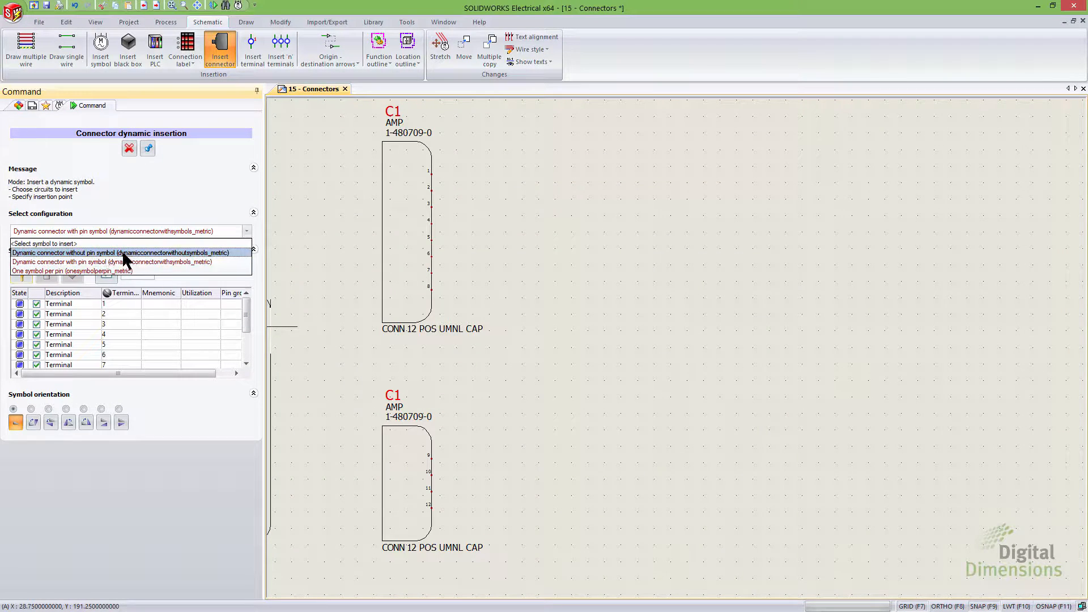
{"action": "left_click", "coordinate": [83, 269]}
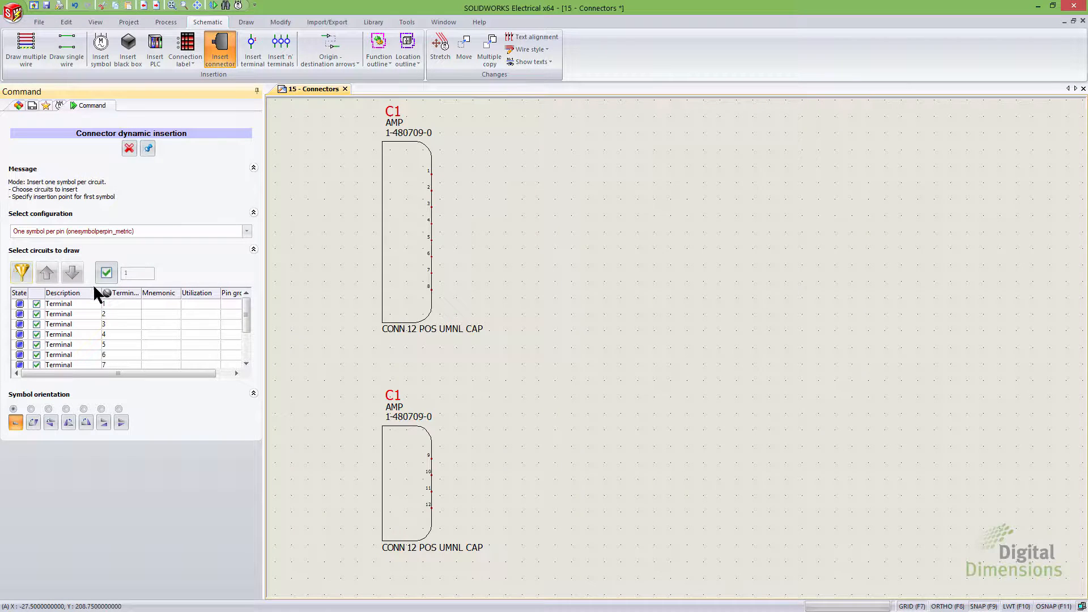
{"action": "left_click_drag", "start_coordinate": [244, 331], "coordinate": [246, 340]}
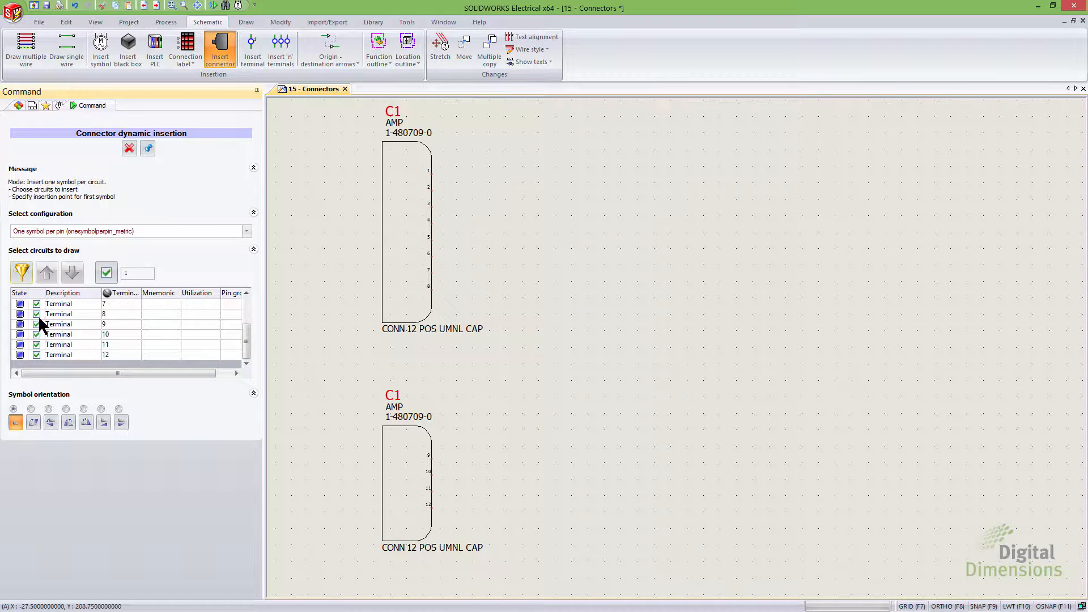
{"action": "left_click", "coordinate": [37, 324]}
{"action": "left_click", "coordinate": [36, 334]}
{"action": "left_click", "coordinate": [37, 344]}
{"action": "left_click", "coordinate": [36, 354]}
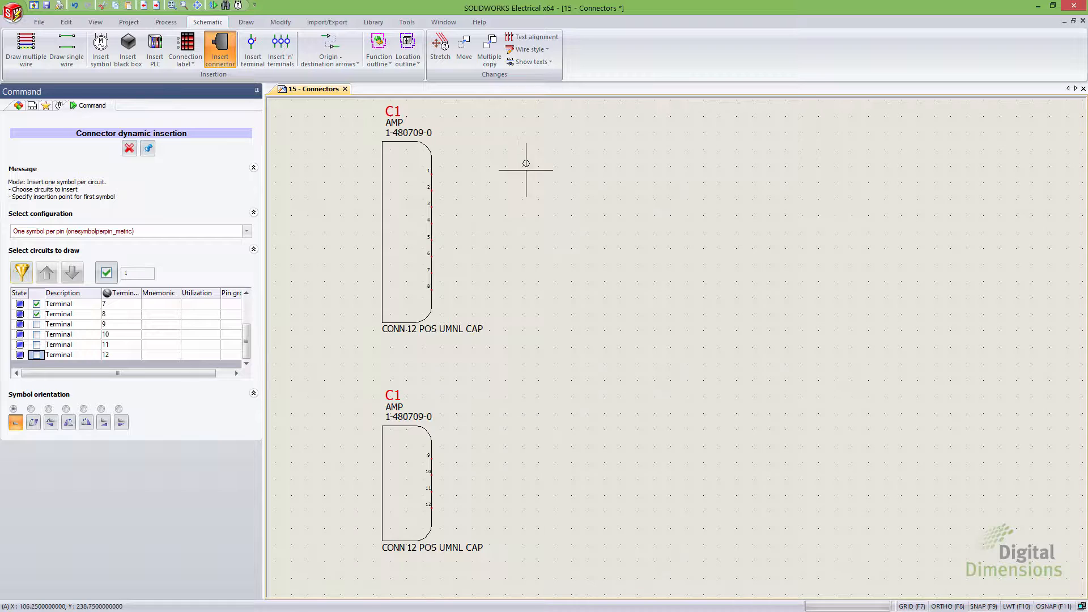
- Rotate the pin symbol to face the C1 connector, place terminals 1 to 8 level with C1's terminals, and end the insertion
{"action": "key", "text": "space"}
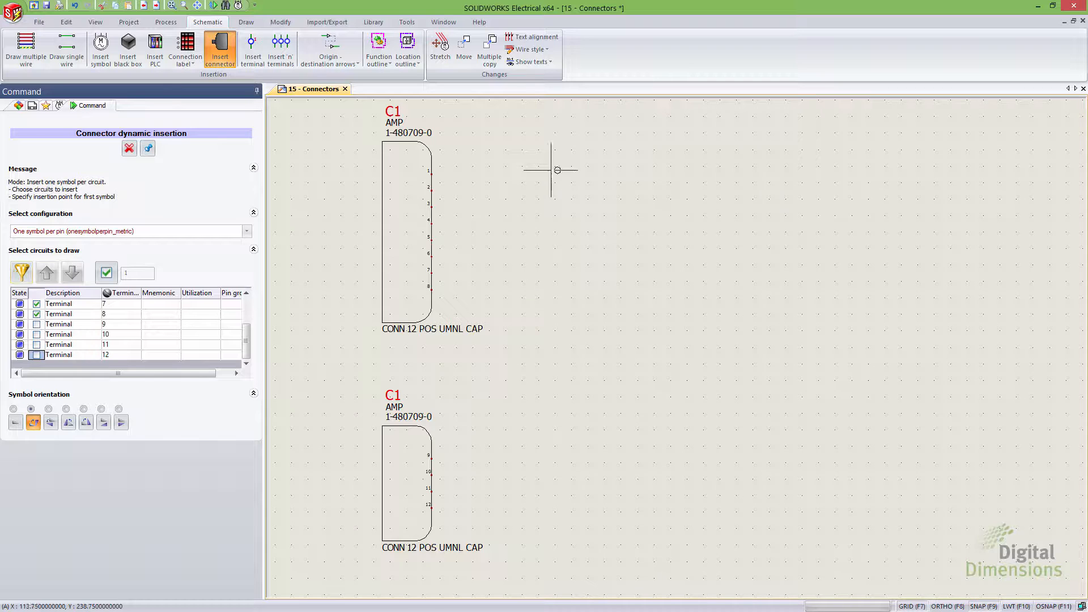
{"action": "left_click", "coordinate": [586, 174]}
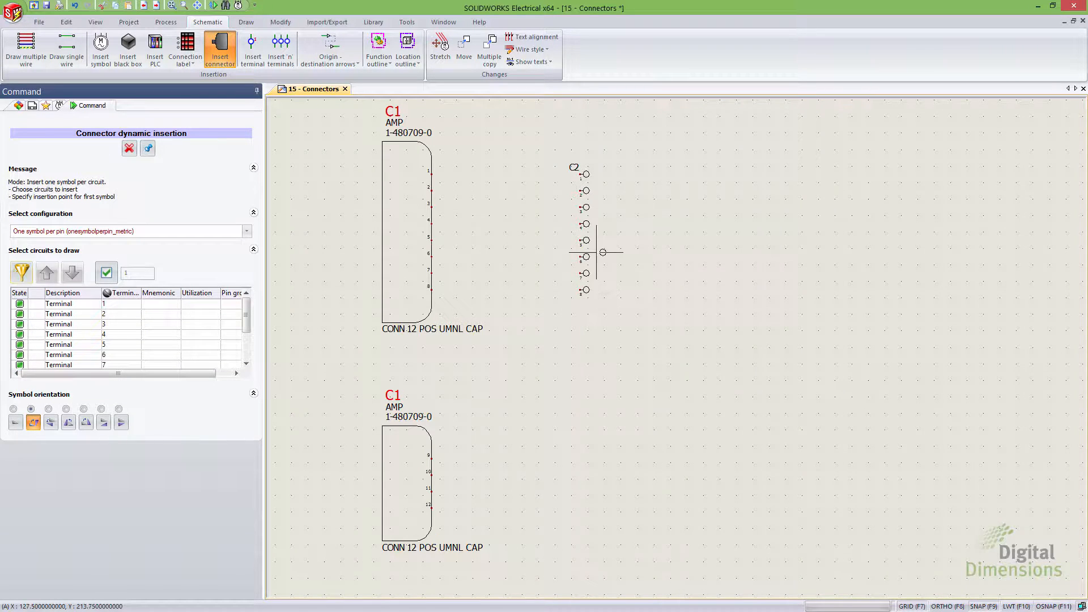
{"action": "scroll", "coordinate": [601, 199], "scroll_direction": "up", "scroll_amount": 2}
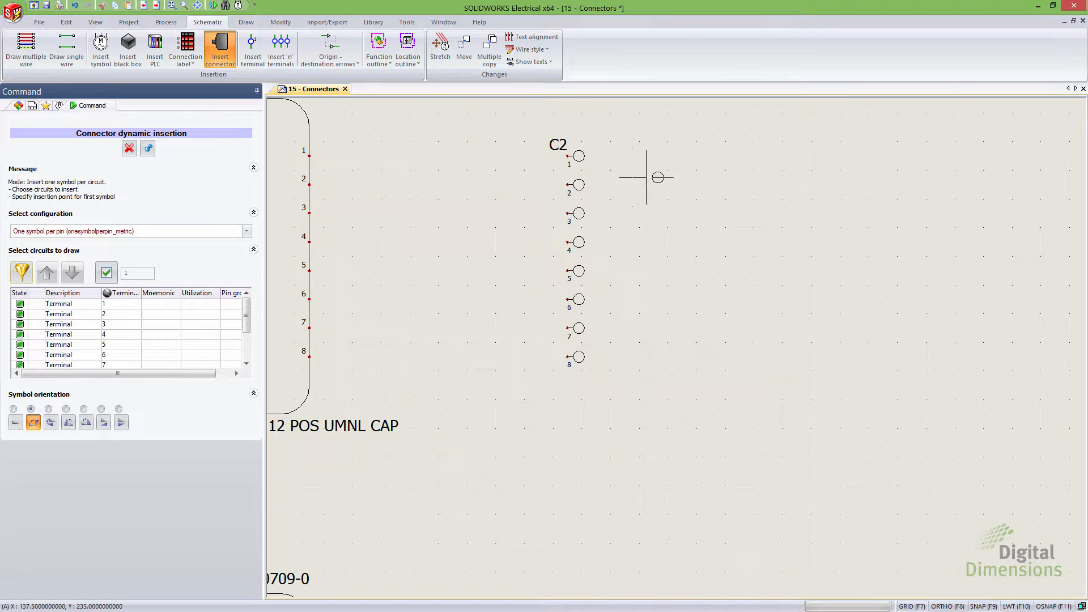
{"action": "left_click", "coordinate": [129, 149]}
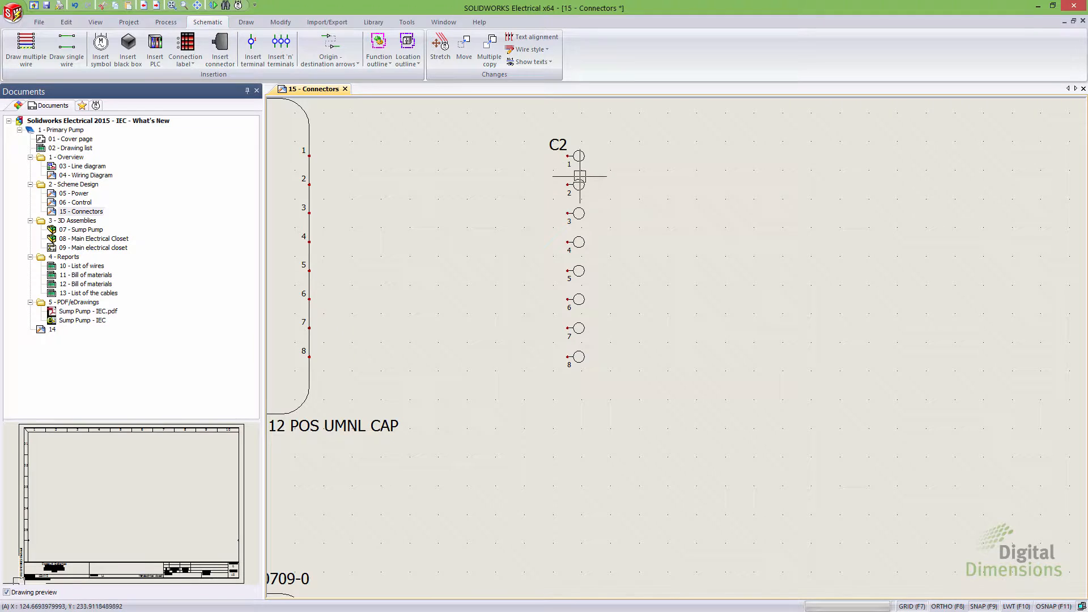
- Replace only the selected symbol of C2 pin 2 with the Female pin symbol from the Connectors class
{"action": "left_click", "coordinate": [582, 178]}
{"action": "right_click", "coordinate": [583, 182]}
{"action": "mouse_move", "coordinate": [655, 232]}
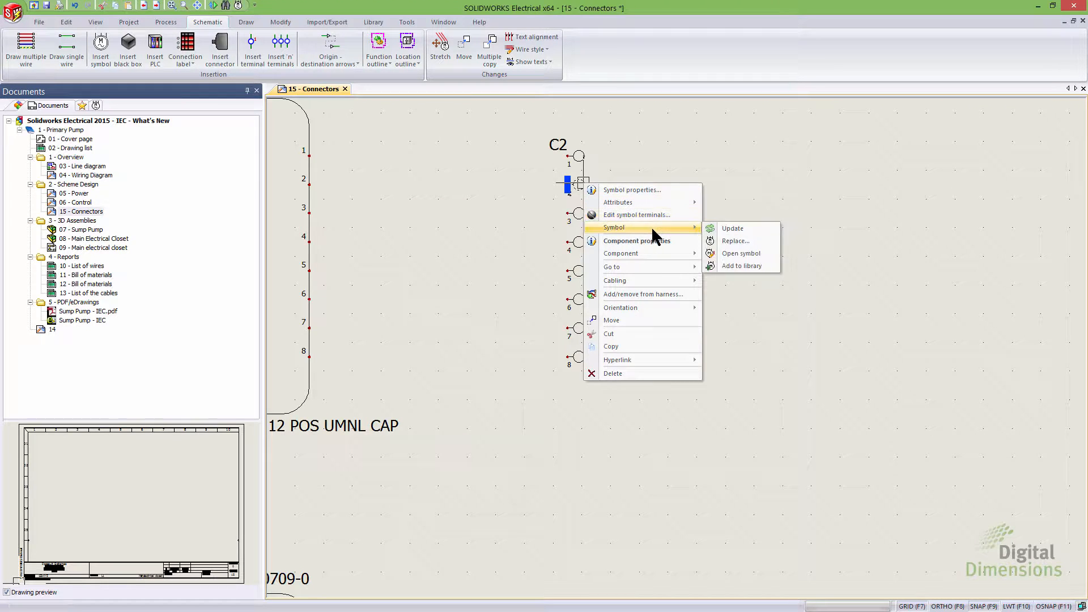
{"action": "left_click", "coordinate": [733, 230]}
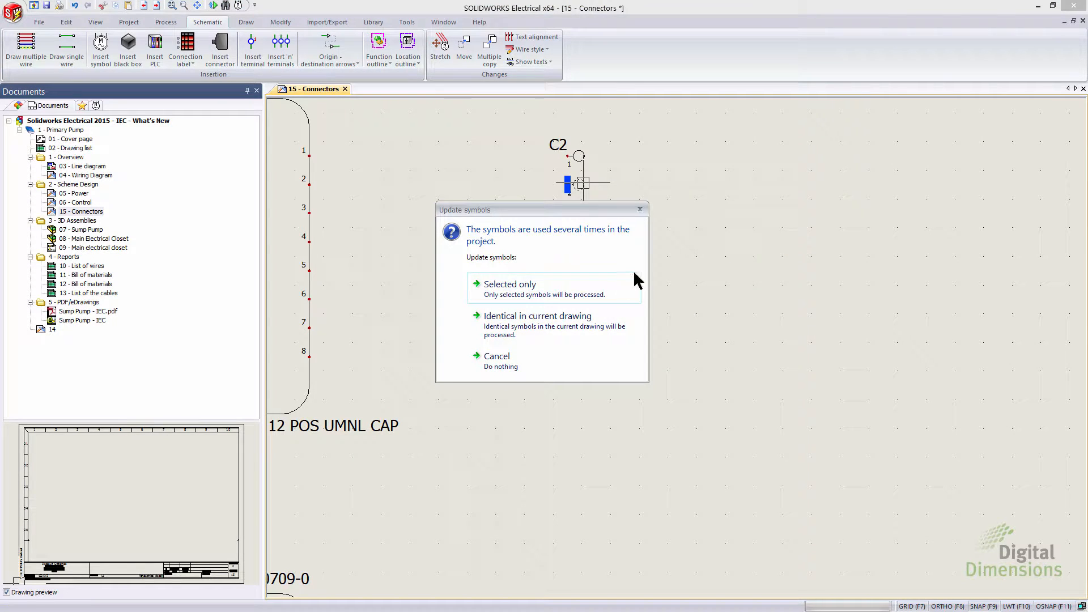
{"action": "left_click", "coordinate": [526, 285]}
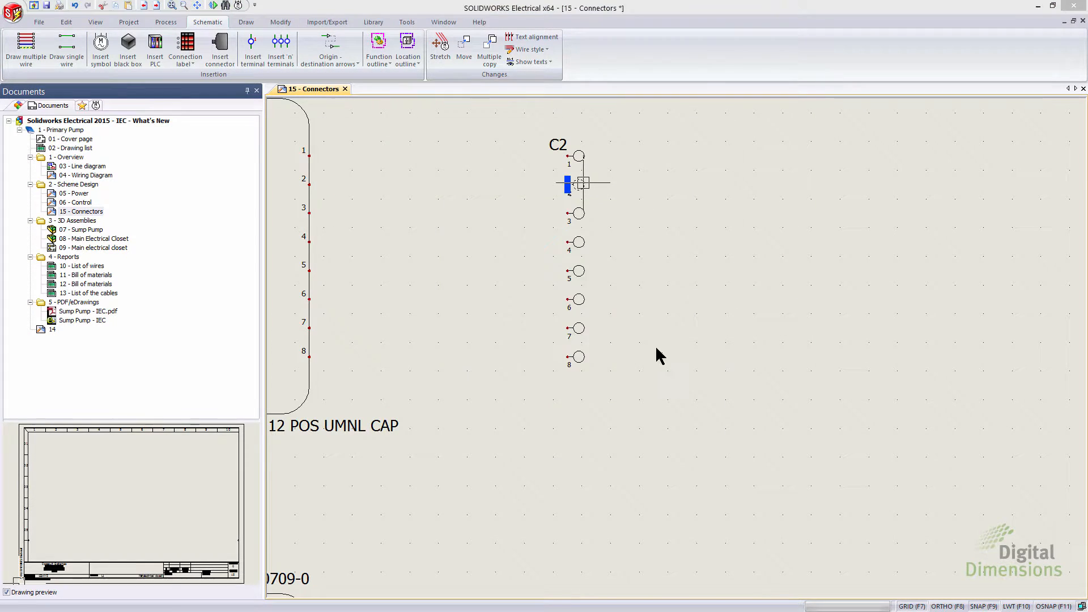
{"action": "left_click_drag", "start_coordinate": [730, 298], "coordinate": [730, 339]}
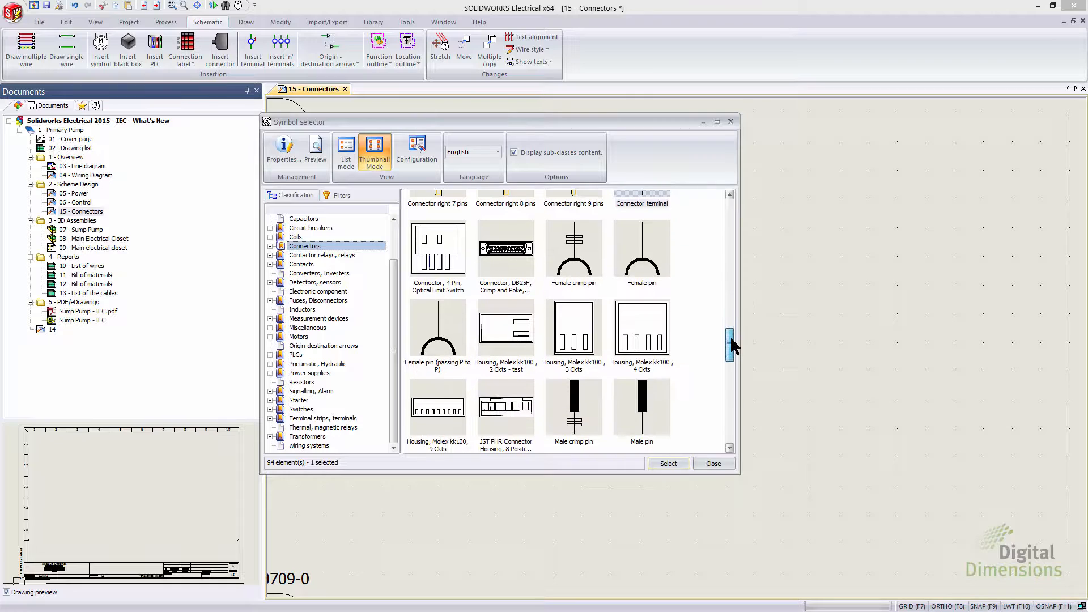
{"action": "left_click", "coordinate": [653, 266]}
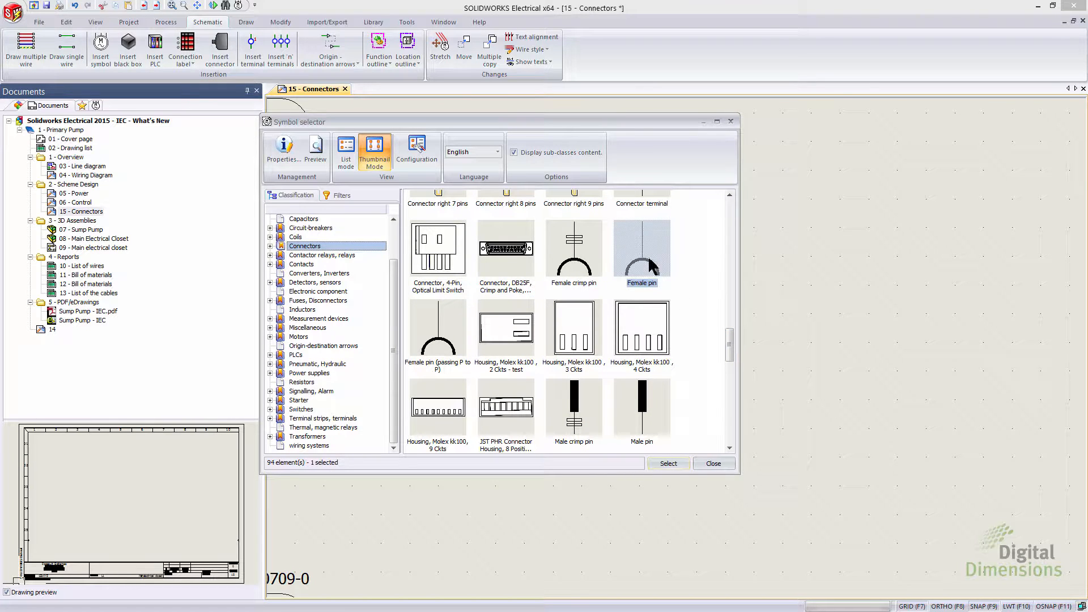
{"action": "left_click", "coordinate": [668, 463]}
- Set the orientation of the female pin symbol on C2 to 90°
{"action": "scroll", "coordinate": [576, 186], "scroll_direction": "up", "scroll_amount": 3}
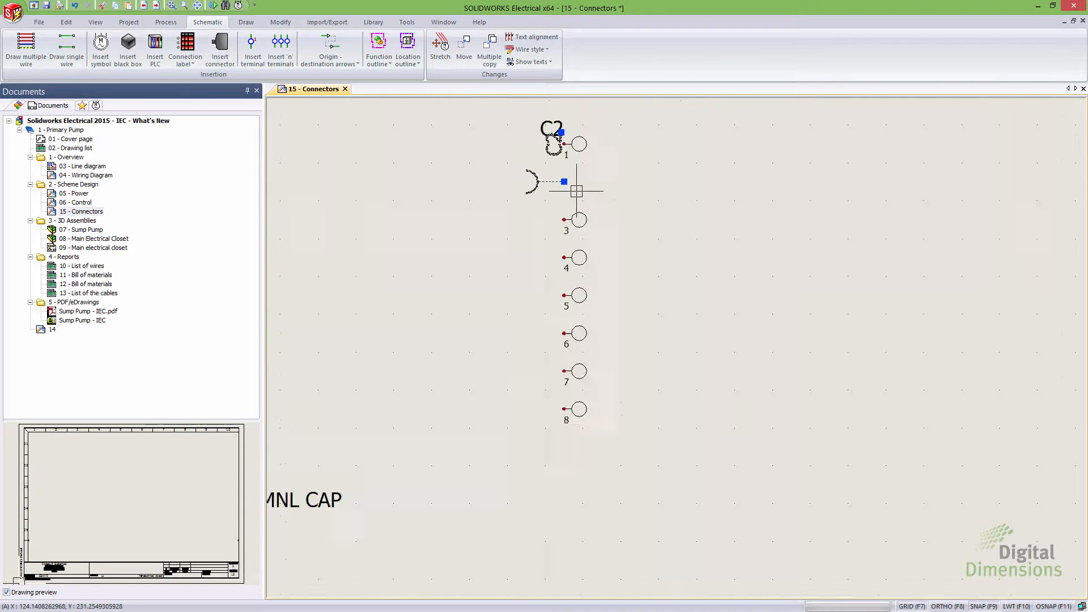
{"action": "right_click", "coordinate": [542, 181]}
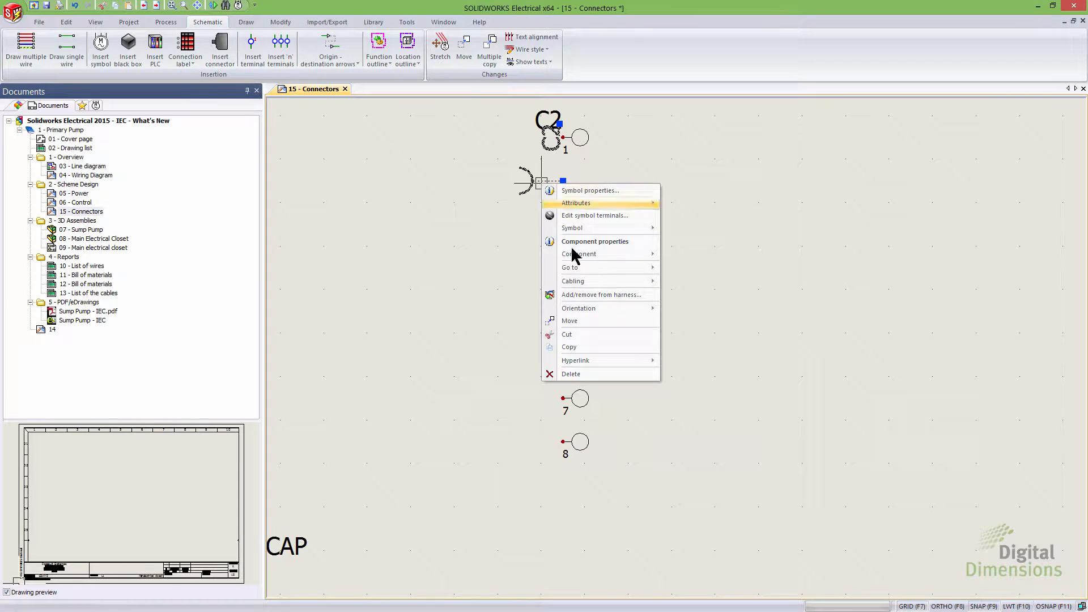
{"action": "mouse_move", "coordinate": [612, 310]}
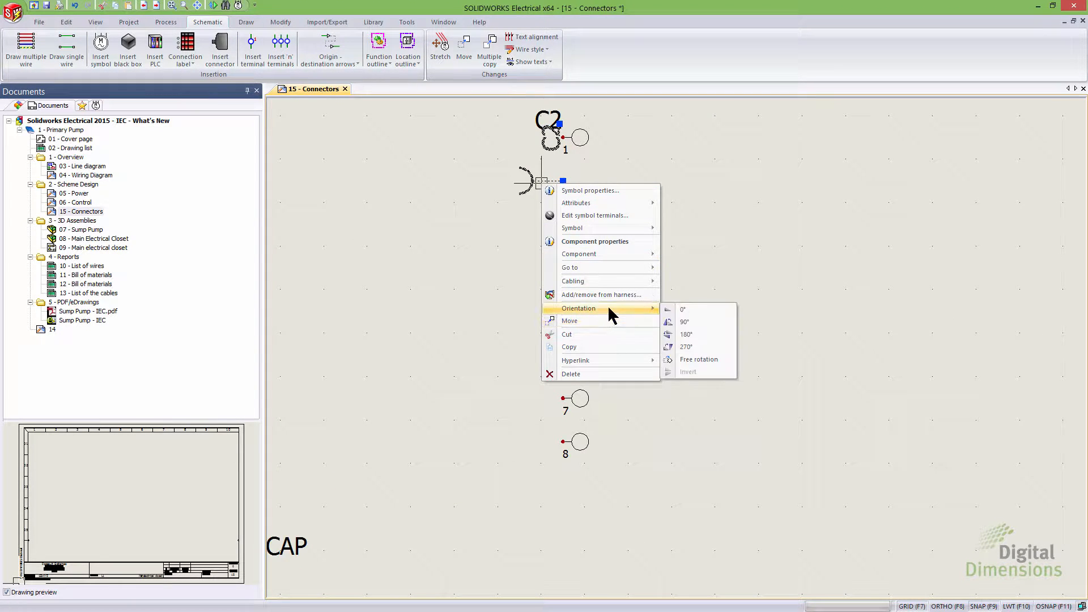
{"action": "left_click", "coordinate": [683, 322]}
{"action": "left_click", "coordinate": [586, 212]}
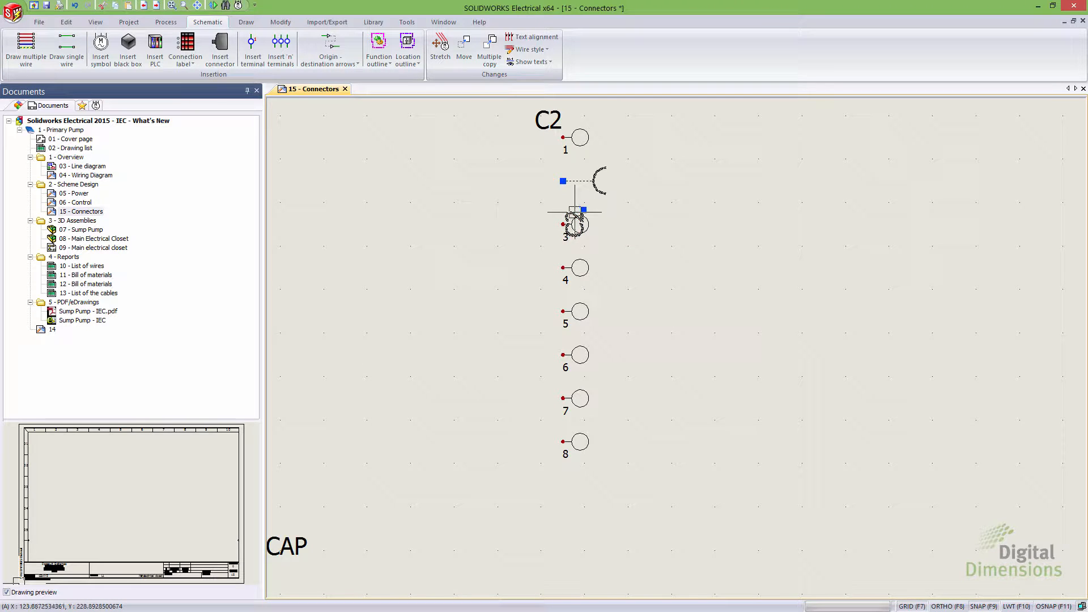
- Hide the symbol mark attribute of the C2 female pin
{"action": "right_click", "coordinate": [575, 181]}
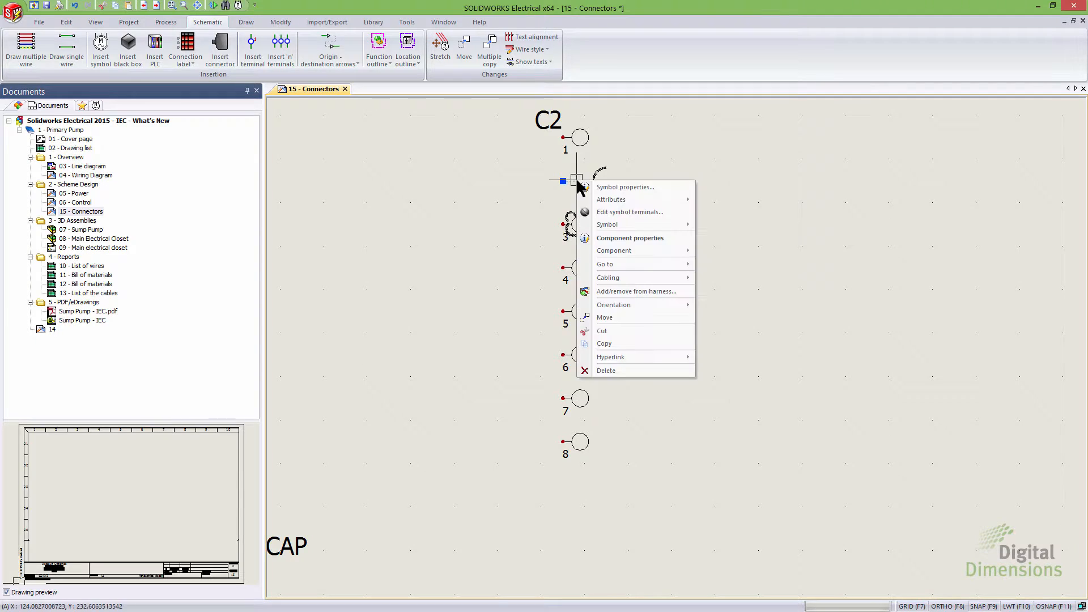
{"action": "mouse_move", "coordinate": [693, 199]}
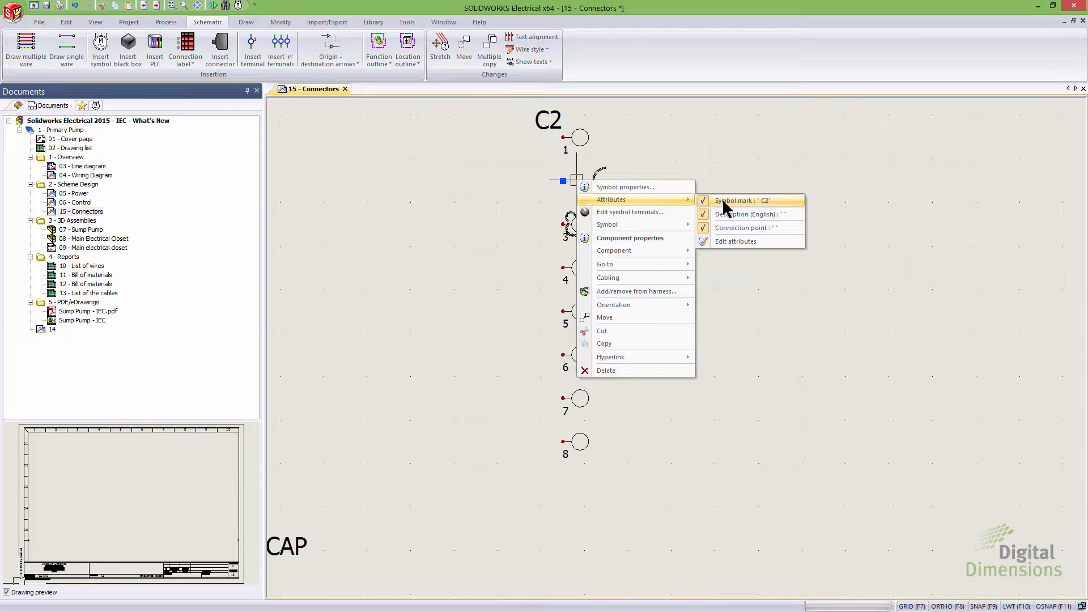
{"action": "left_click", "coordinate": [742, 202]}
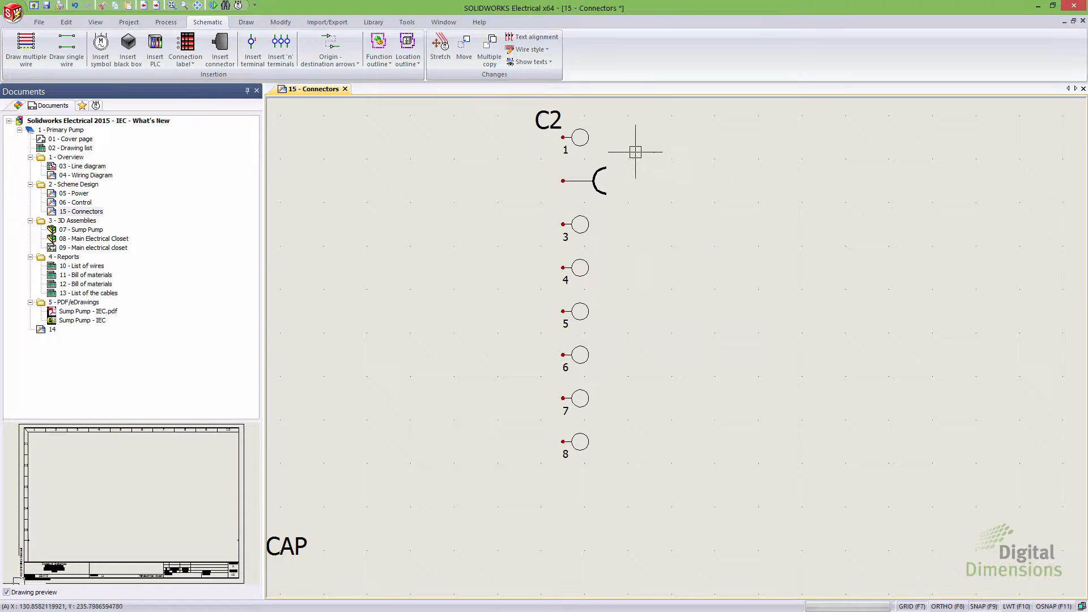
- Draw 8 parallel wires connecting terminals 1 to 8 of the upper C1 connector symbol to the C2 pins
{"action": "scroll", "coordinate": [639, 278], "scroll_direction": "up", "scroll_amount": 1}
{"action": "scroll", "coordinate": [637, 279], "scroll_direction": "down", "scroll_amount": 5}
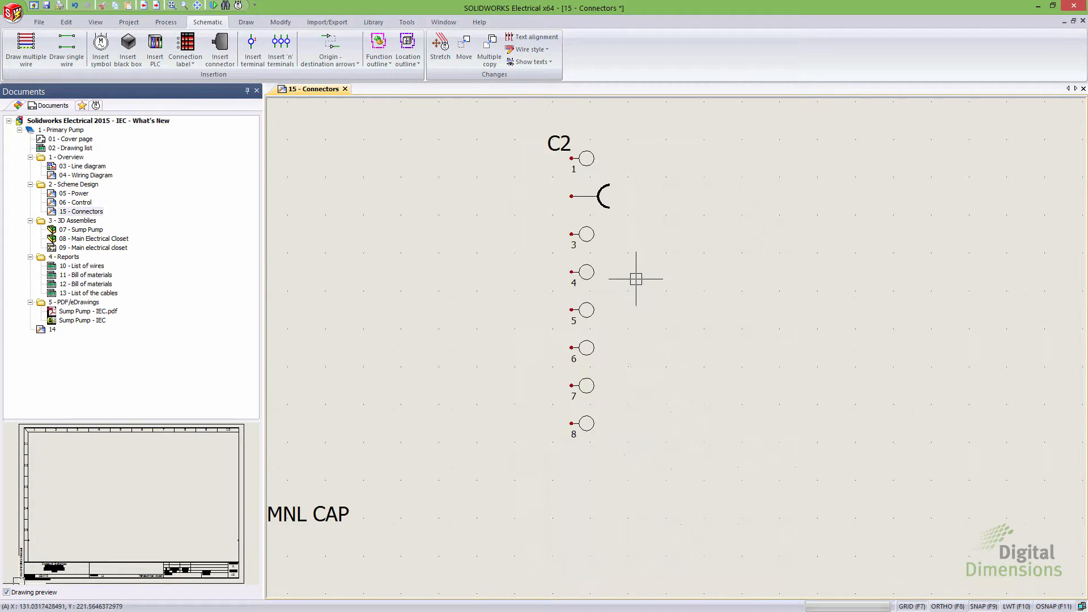
{"action": "middle_click_drag", "start_coordinate": [534, 310], "coordinate": [575, 289]}
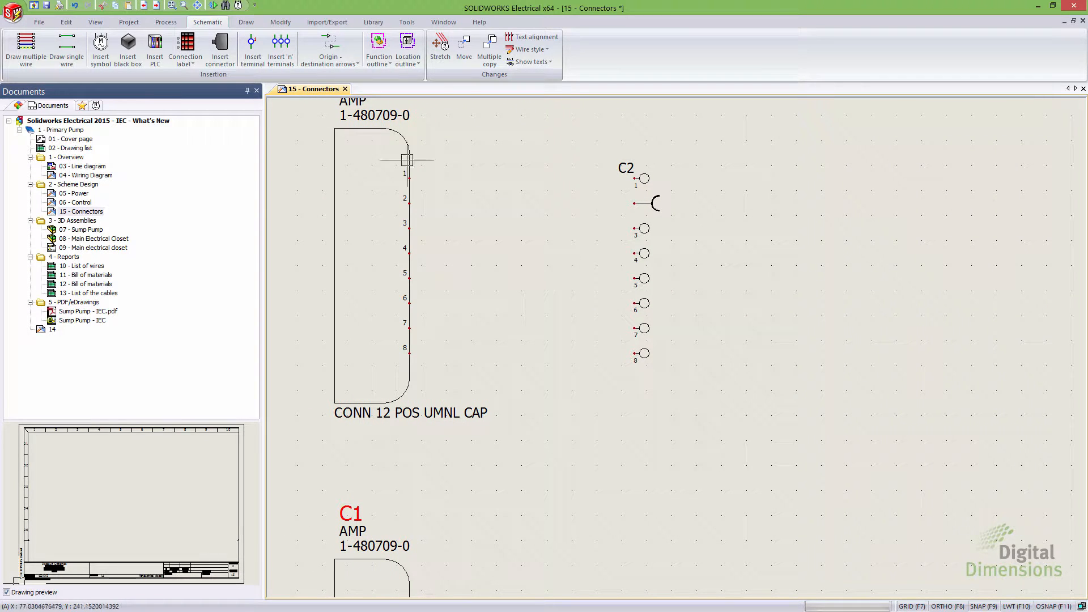
{"action": "left_click", "coordinate": [64, 52]}
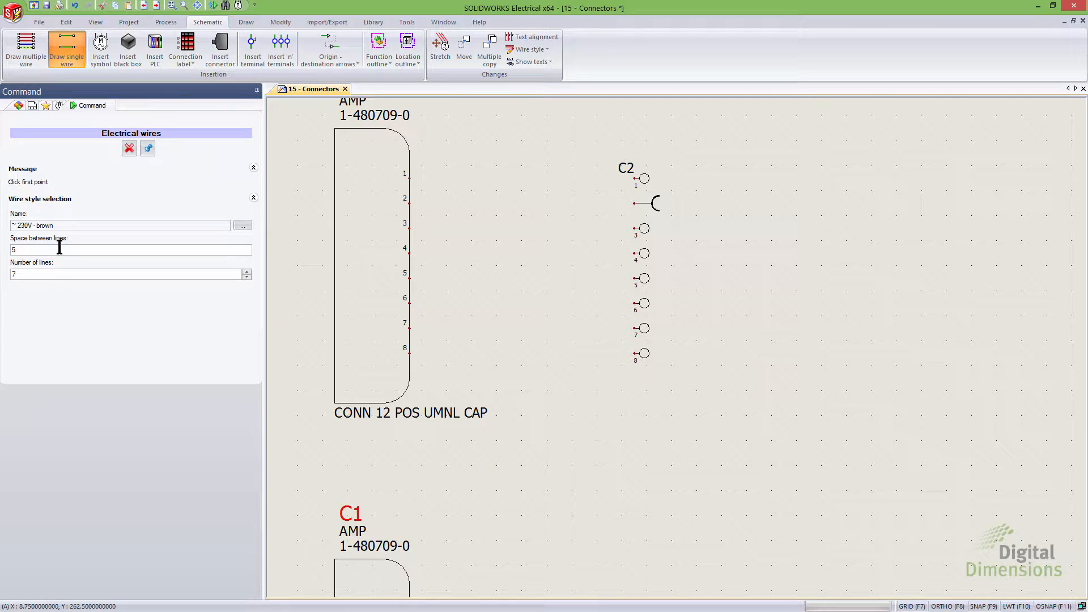
{"action": "left_click", "coordinate": [247, 271]}
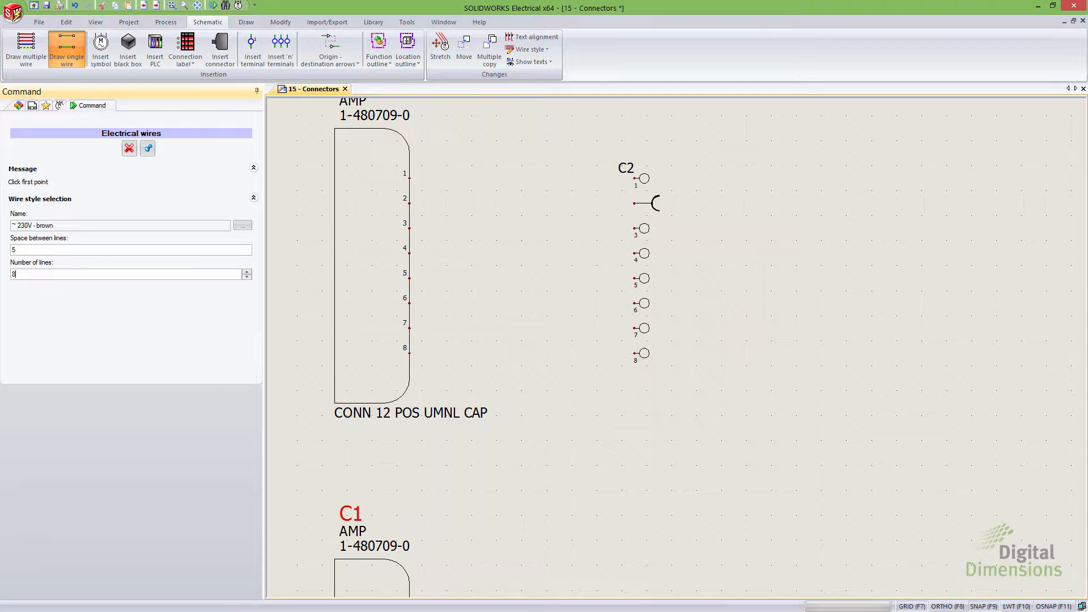
{"action": "left_click", "coordinate": [397, 177]}
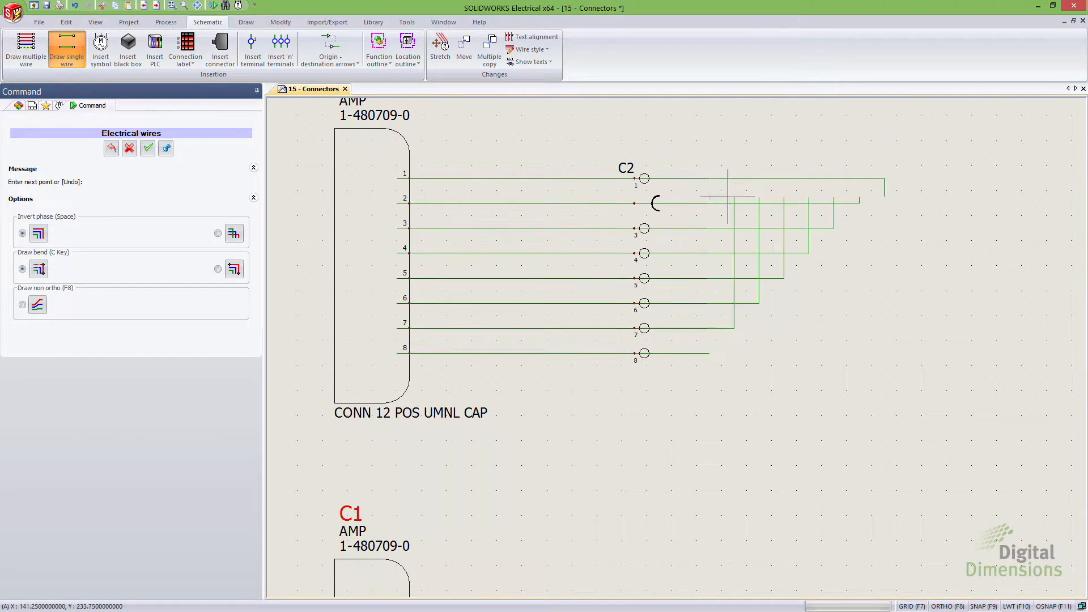
{"action": "left_click", "coordinate": [709, 187]}
{"action": "key", "text": "Escape"}
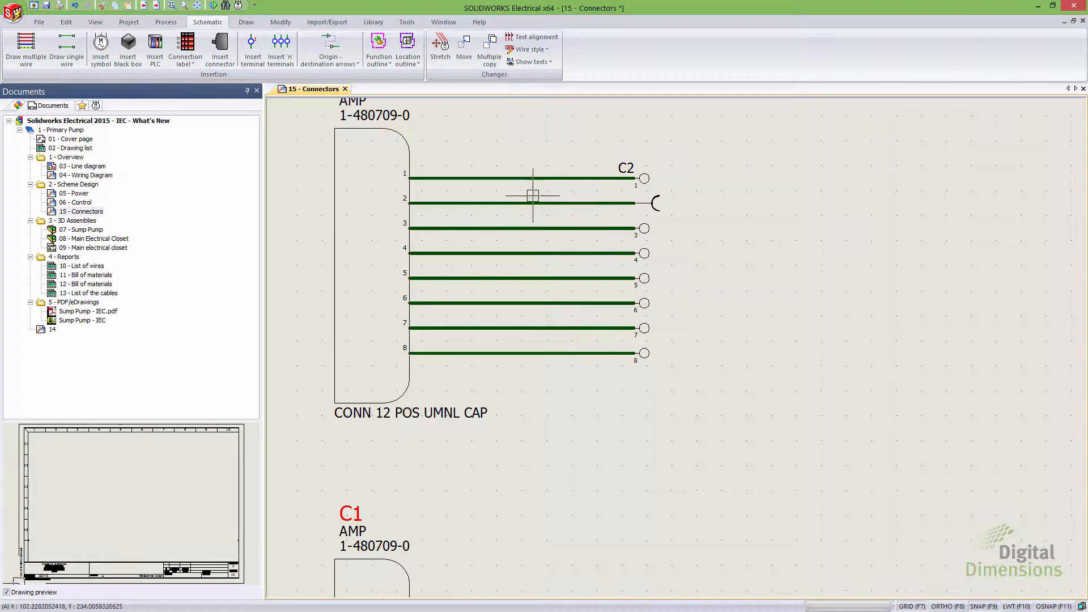
- Convert the eight wires between the upper C1 connector and the C2 pins into bridges
{"action": "left_click", "coordinate": [539, 377]}
{"action": "left_click", "coordinate": [476, 164]}
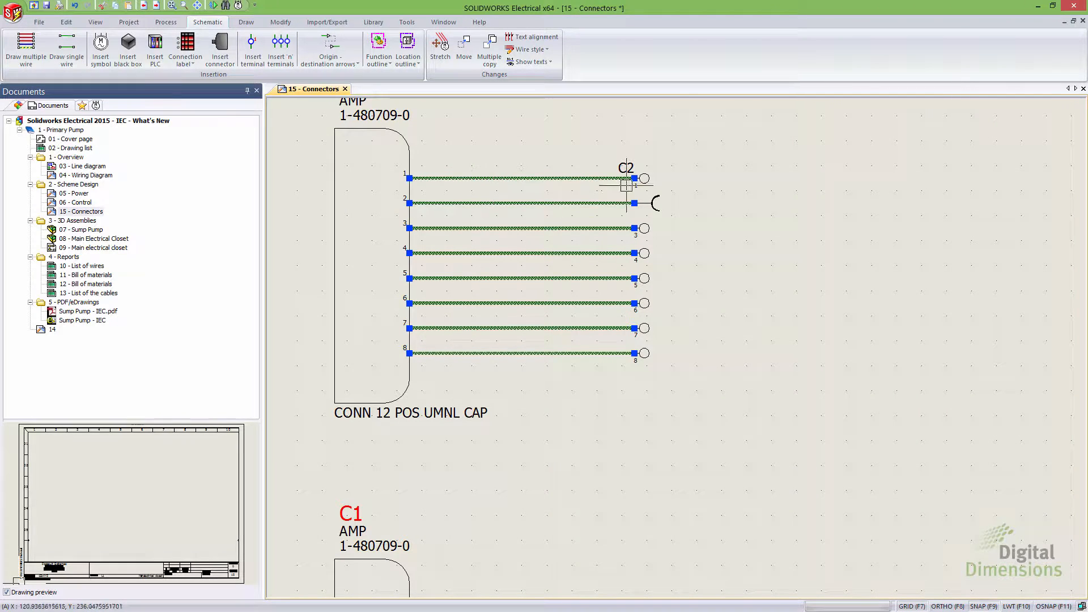
{"action": "right_click", "coordinate": [496, 177]}
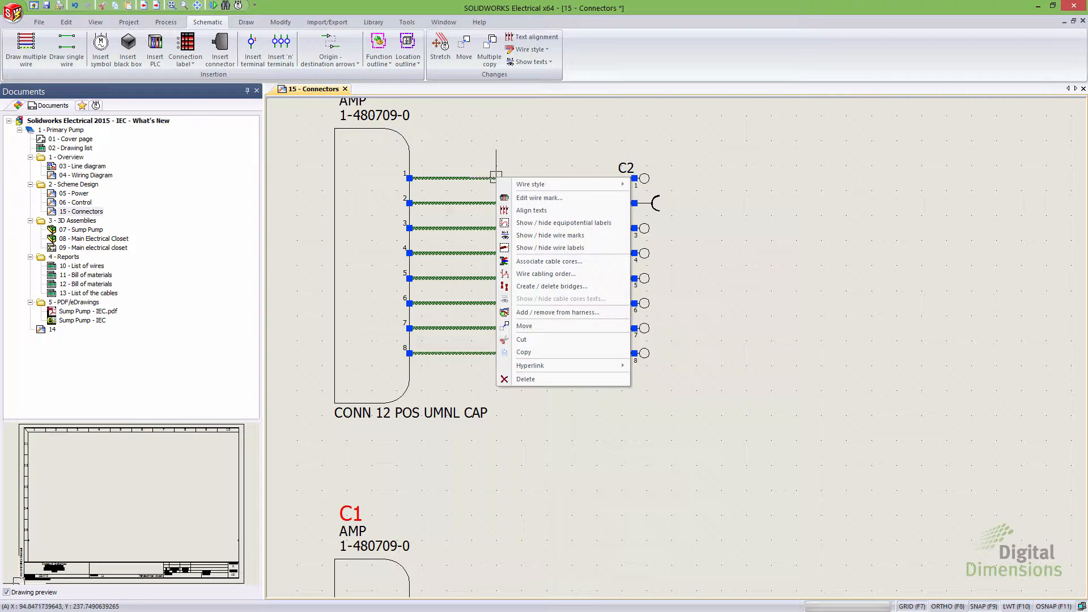
{"action": "left_click", "coordinate": [561, 286]}
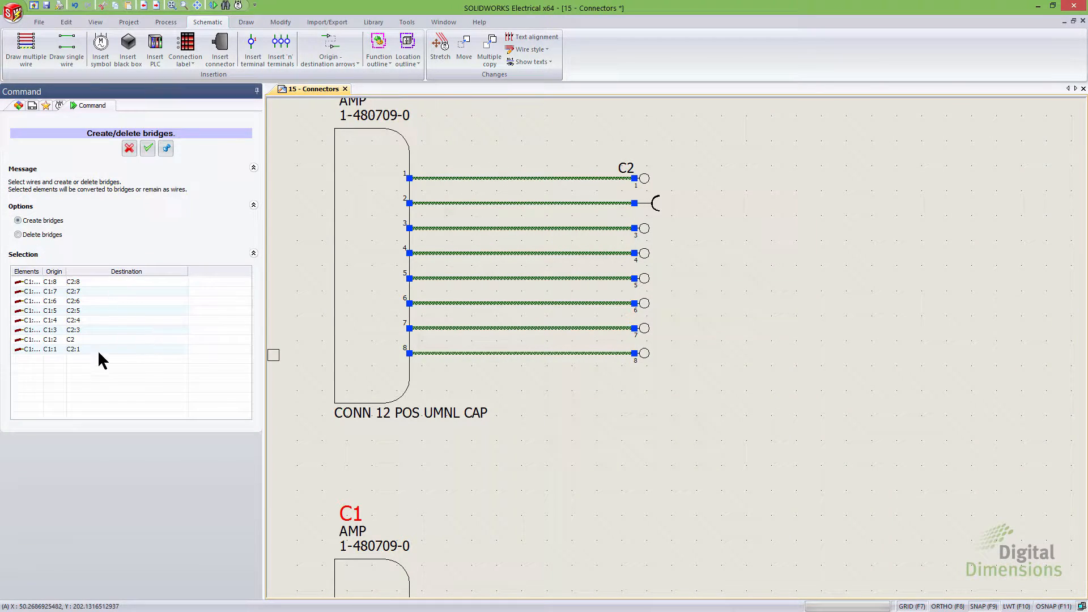
{"action": "left_click", "coordinate": [148, 146]}
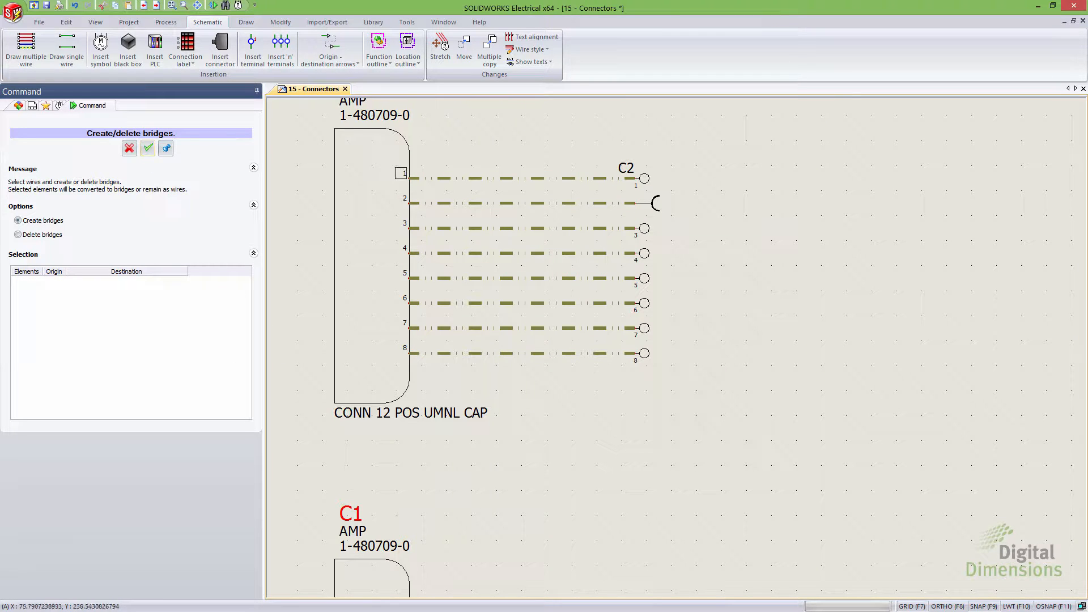
{"action": "left_click", "coordinate": [130, 149]}
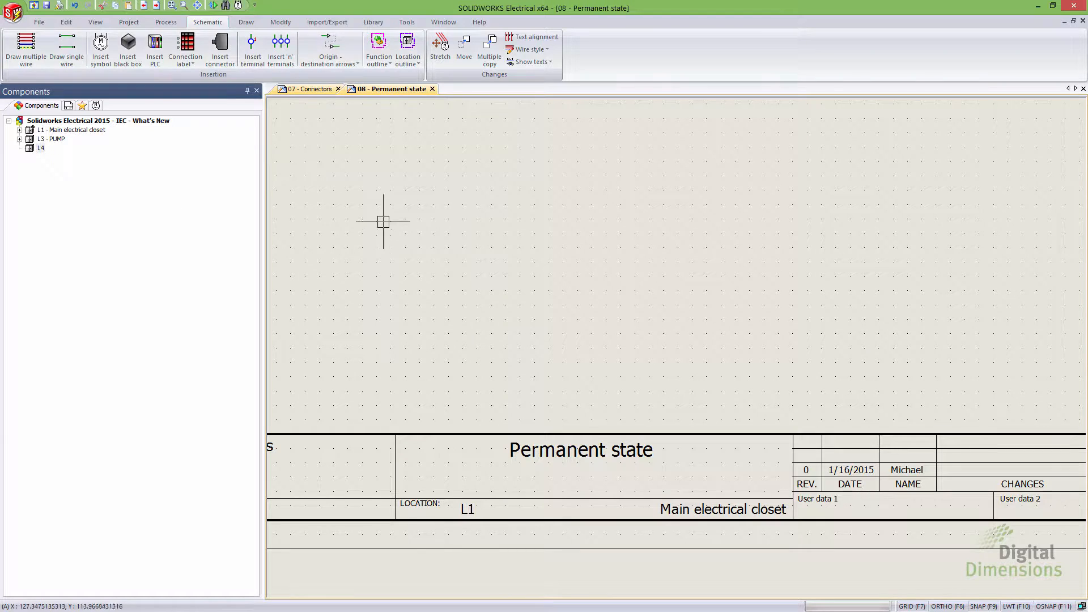
- Place a measurement device symbol on the Permanent state drawing and assign it the Socomec part 192J1604
{"action": "left_click", "coordinate": [101, 58]}
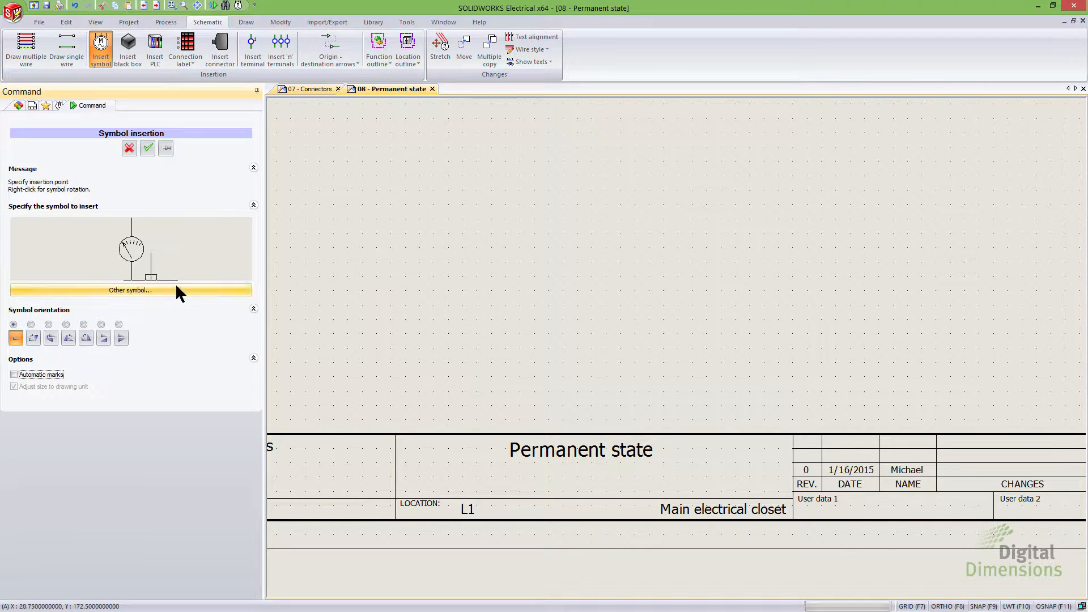
{"action": "left_click", "coordinate": [538, 254]}
{"action": "left_click", "coordinate": [387, 165]}
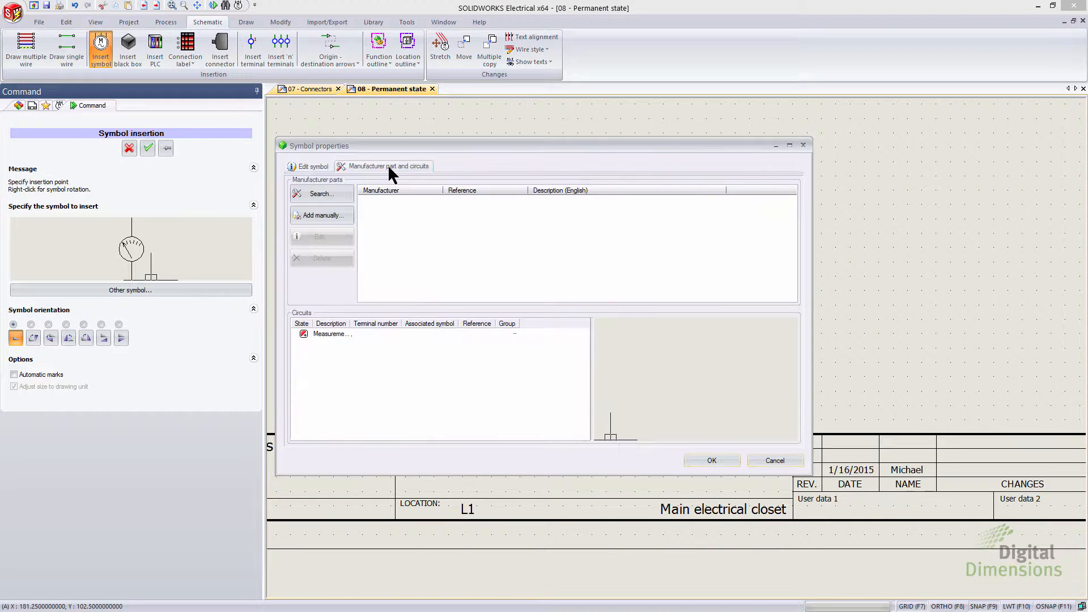
{"action": "left_click", "coordinate": [342, 195]}
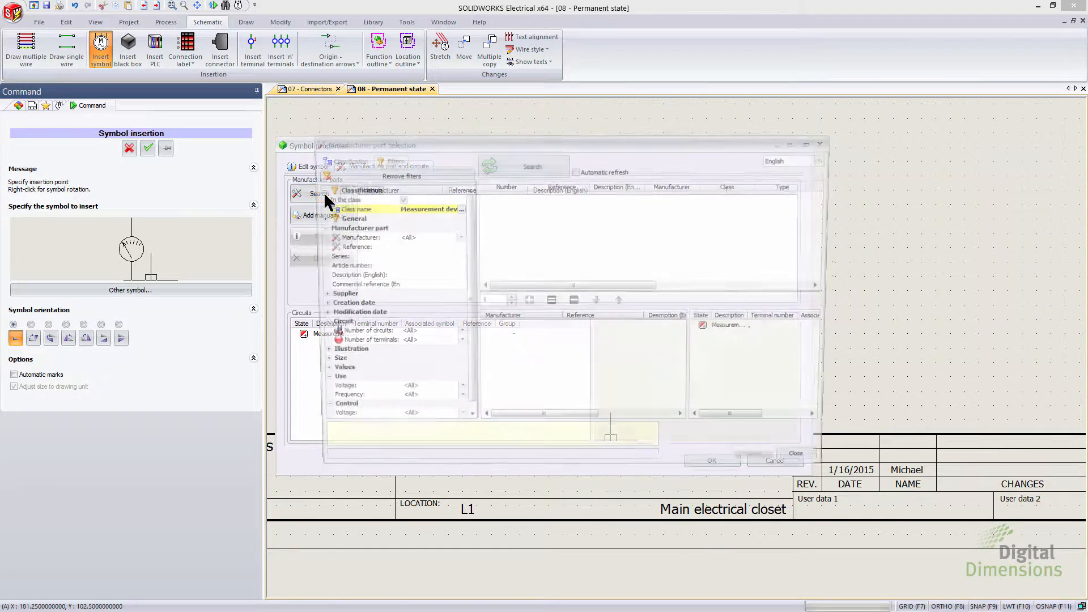
{"action": "left_click", "coordinate": [520, 166]}
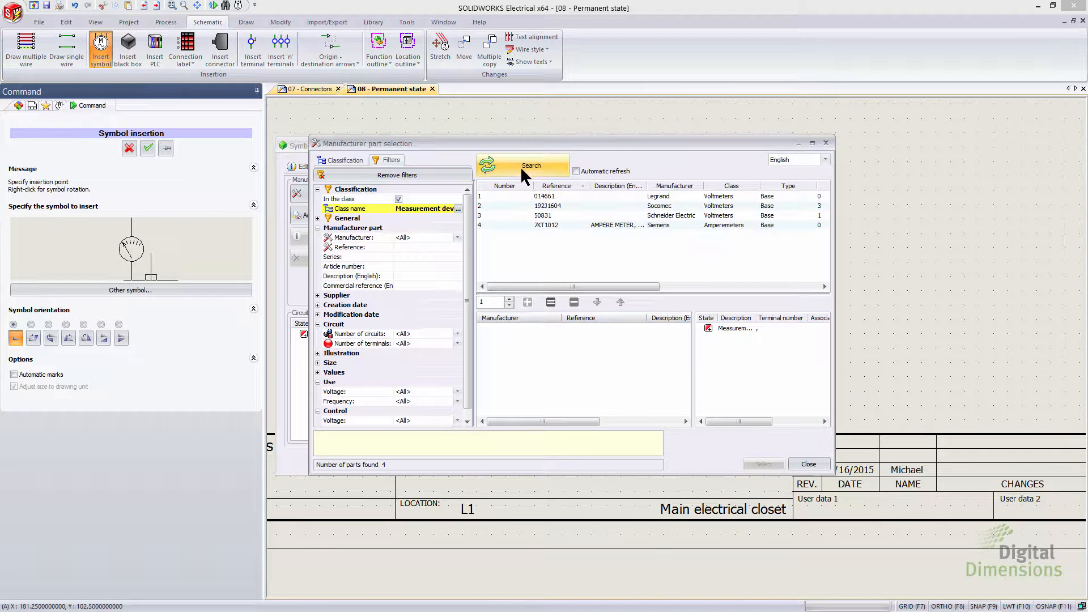
{"action": "left_click", "coordinate": [513, 204]}
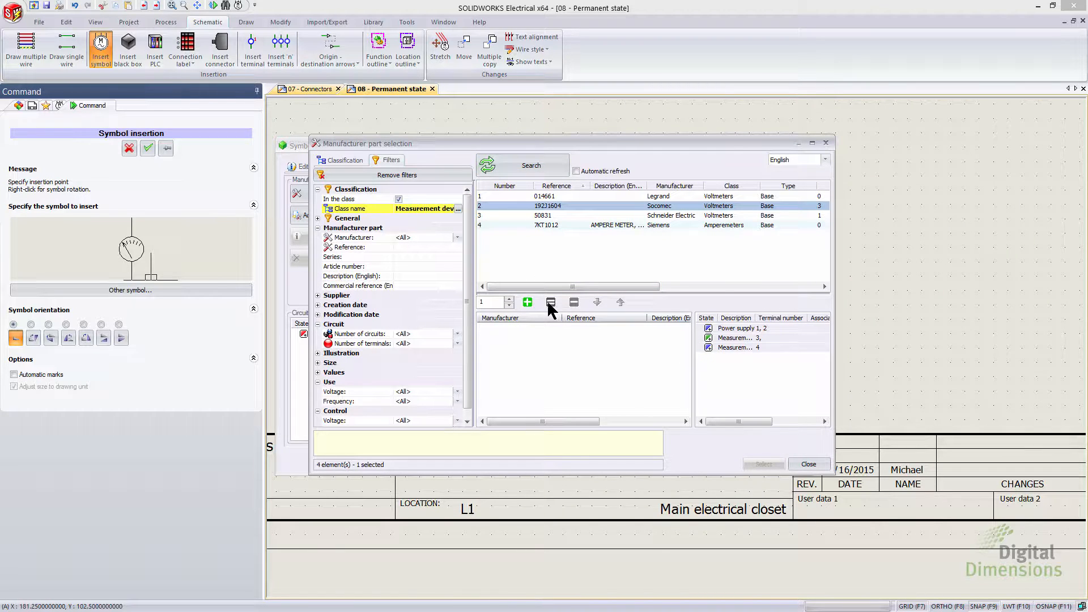
{"action": "left_click", "coordinate": [527, 302]}
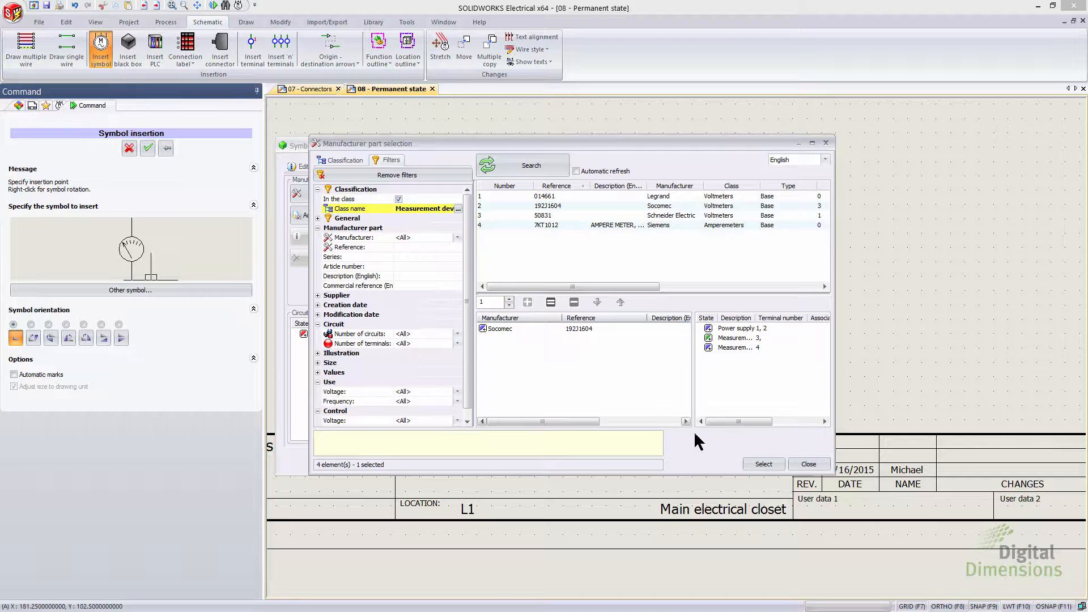
{"action": "left_click", "coordinate": [754, 458]}
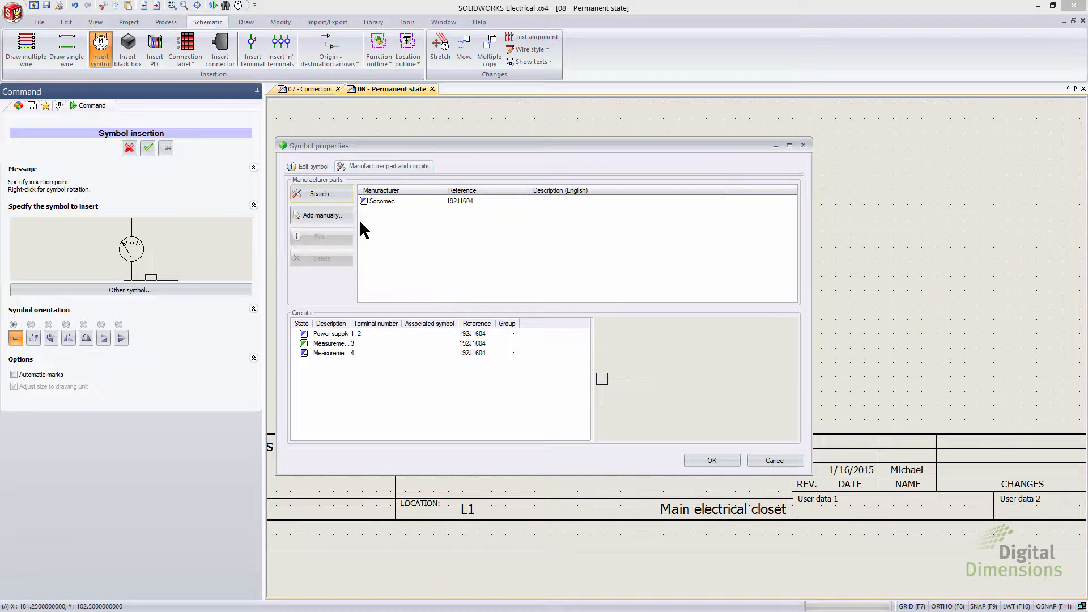
- Set the measurement device's location to L4, confirm its insertion and expand the new component under L4
{"action": "left_click", "coordinate": [318, 168]}
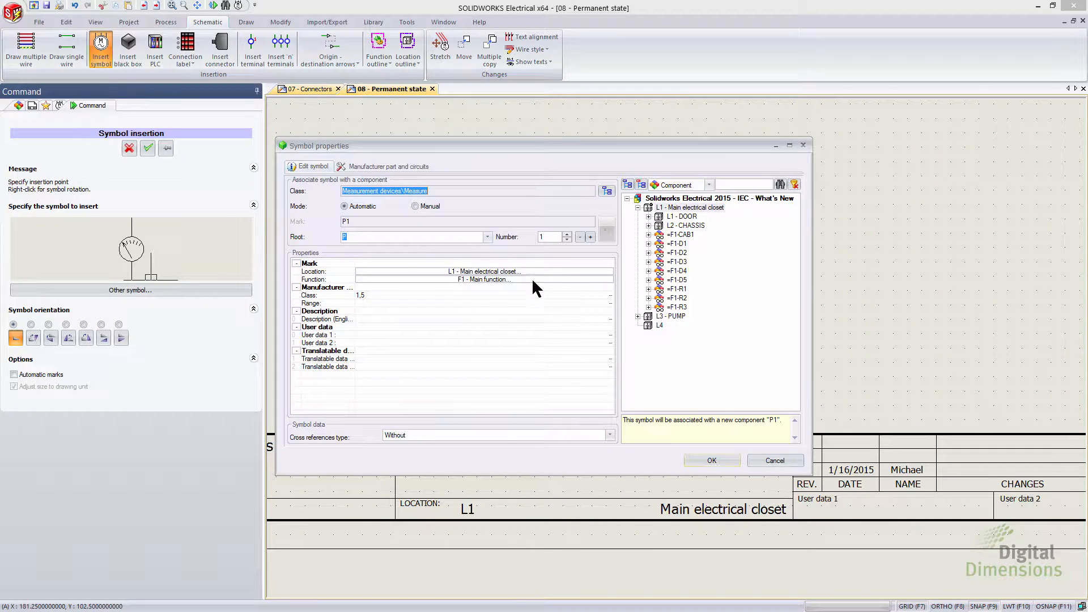
{"action": "left_click", "coordinate": [500, 272]}
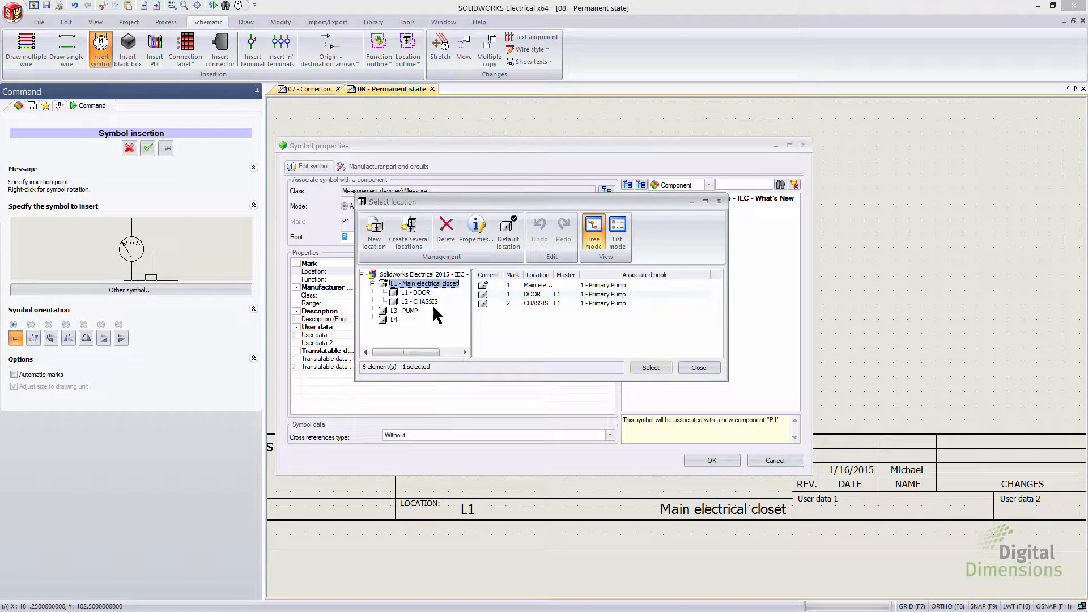
{"action": "left_click", "coordinate": [393, 320]}
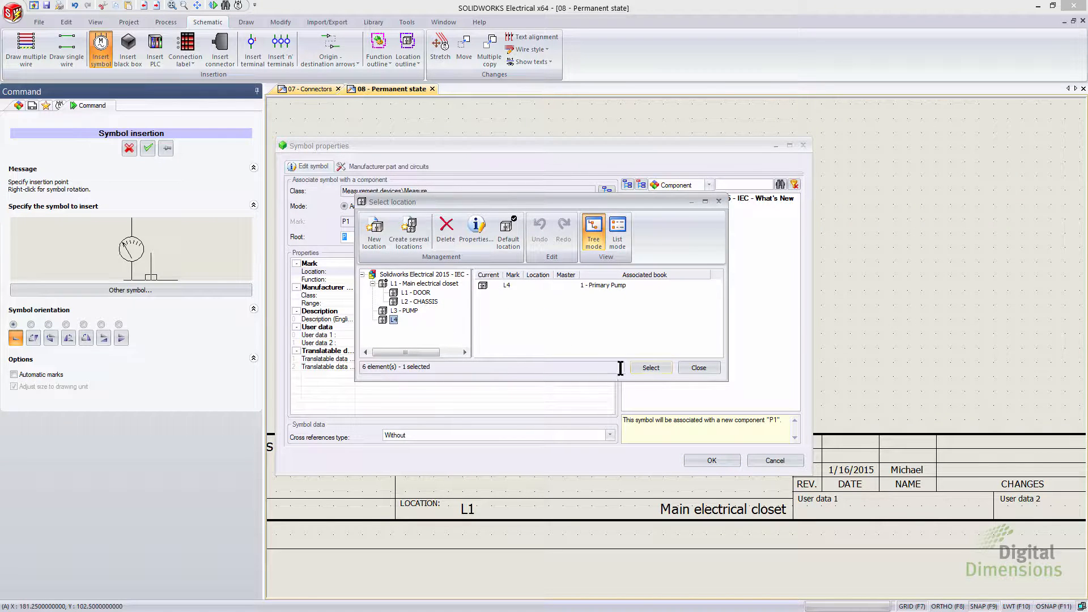
{"action": "left_click", "coordinate": [647, 366]}
{"action": "left_click", "coordinate": [700, 461]}
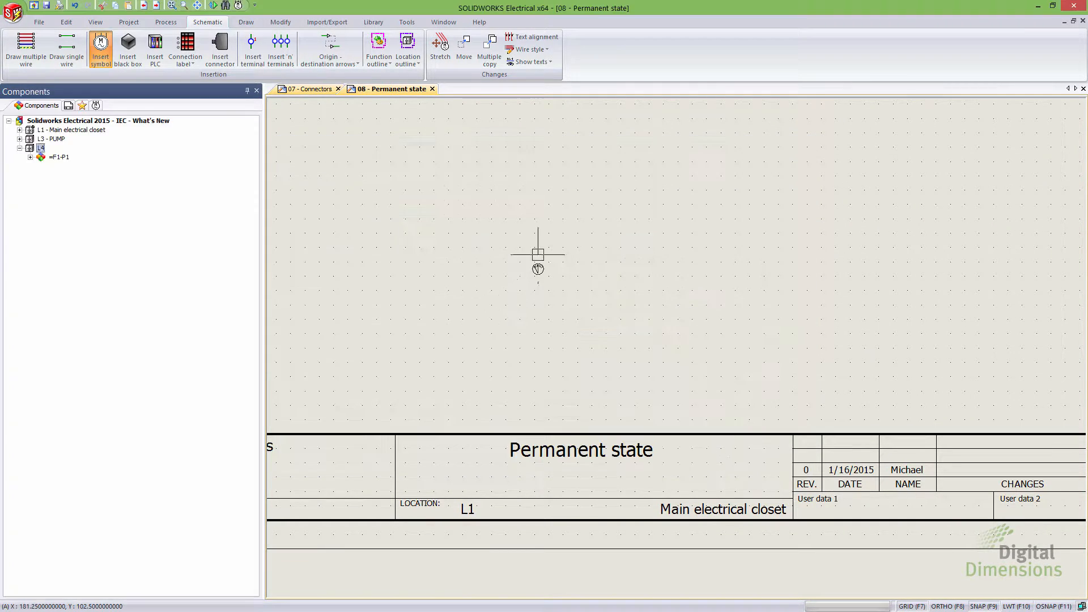
{"action": "left_click", "coordinate": [538, 254]}
{"action": "left_click", "coordinate": [30, 157]}
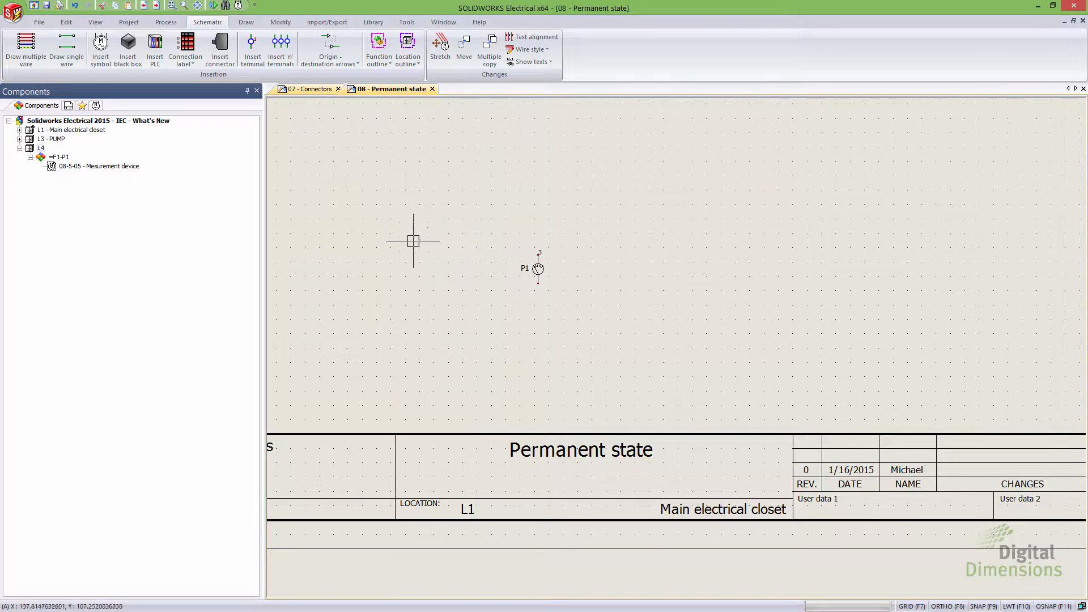
- Delete the P1 measurement device symbol from the Permanent state drawing
{"action": "left_click", "coordinate": [75, 167]}
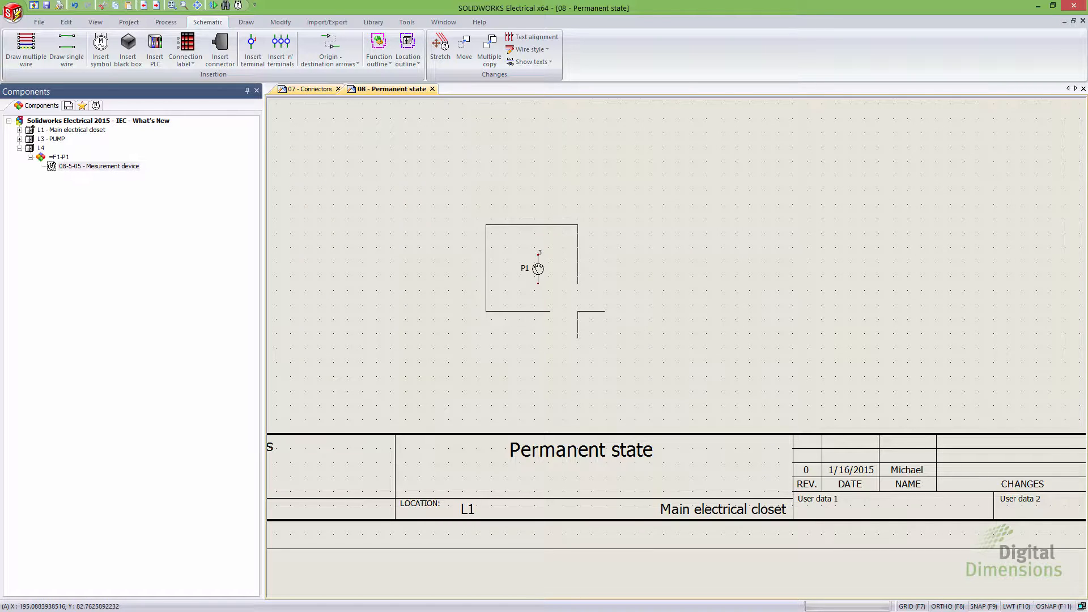
{"action": "left_click", "coordinate": [578, 311]}
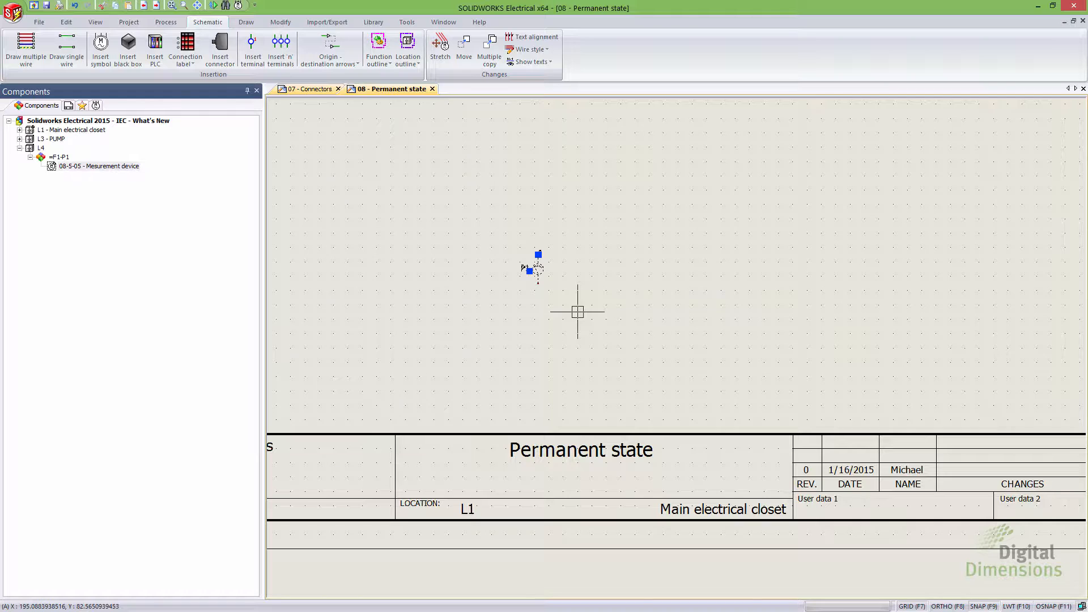
{"action": "key", "text": "Delete"}
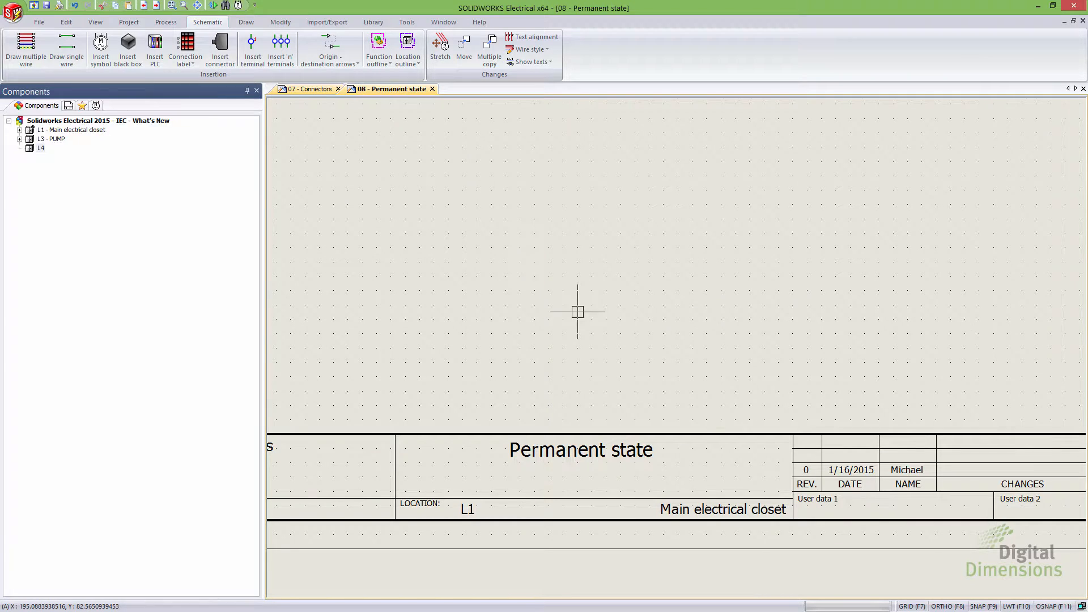
{"action": "right_click", "coordinate": [41, 150]}
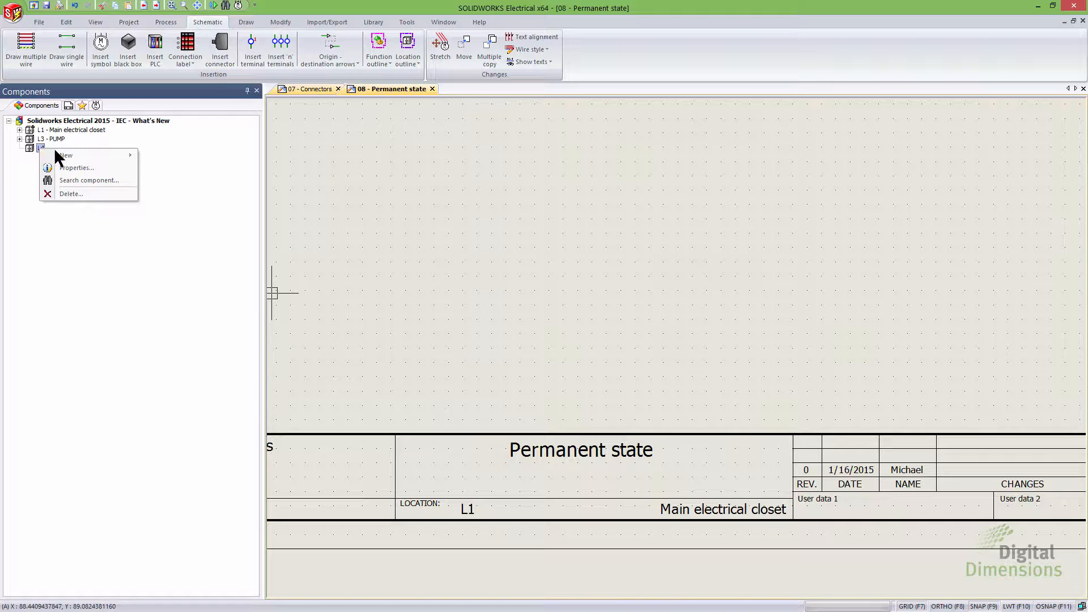
{"action": "mouse_move", "coordinate": [91, 153]}
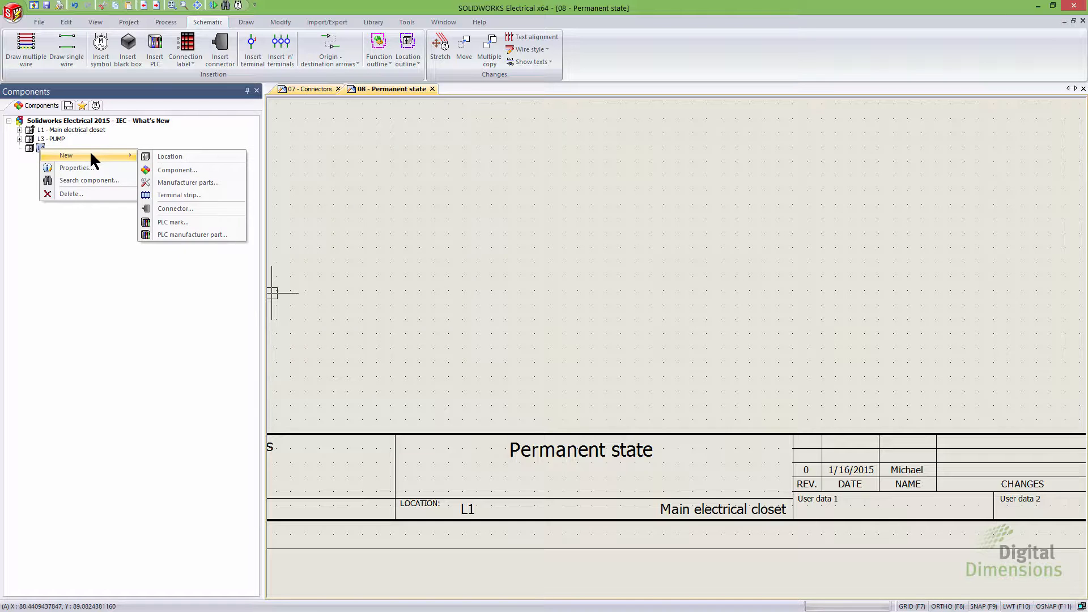
{"action": "left_click", "coordinate": [193, 171]}
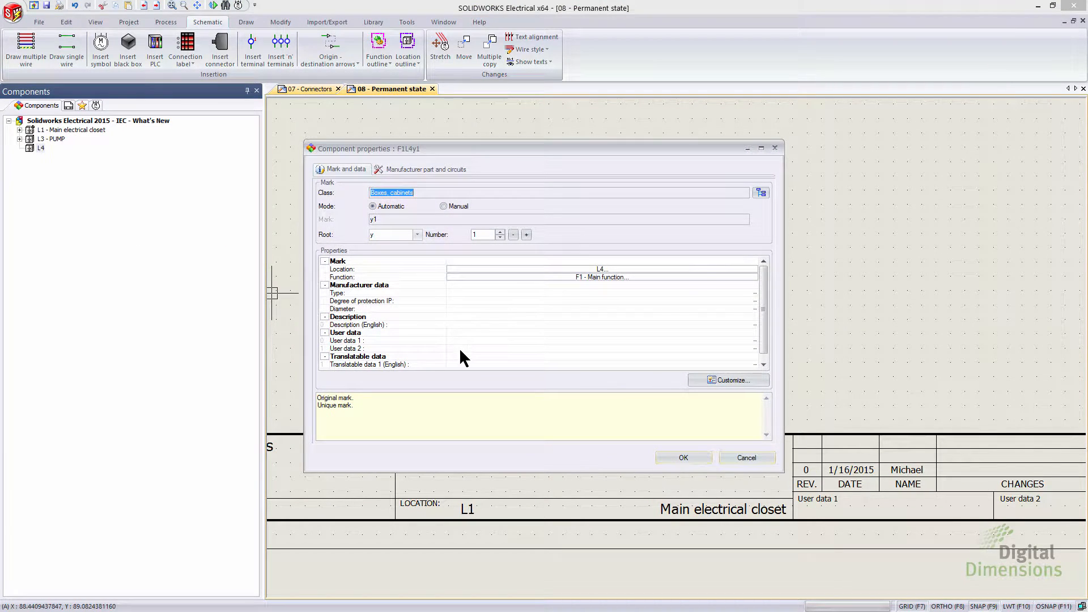
{"action": "left_click", "coordinate": [731, 457]}
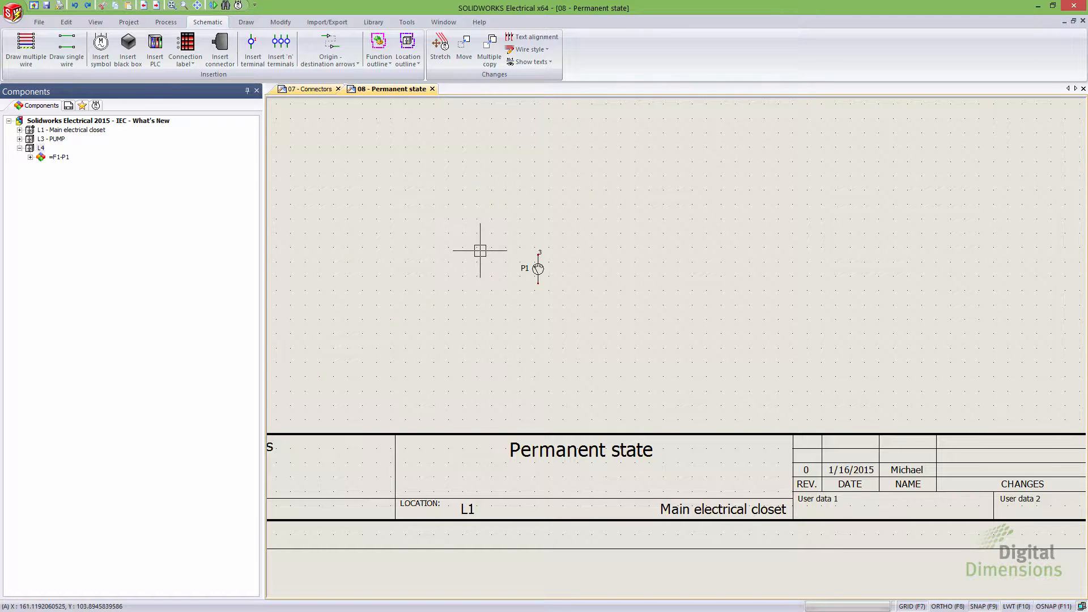
- Set the P1 component in L4 as a permanent component and delete its symbol from the drawing
{"action": "left_click", "coordinate": [31, 157]}
{"action": "right_click", "coordinate": [49, 157]}
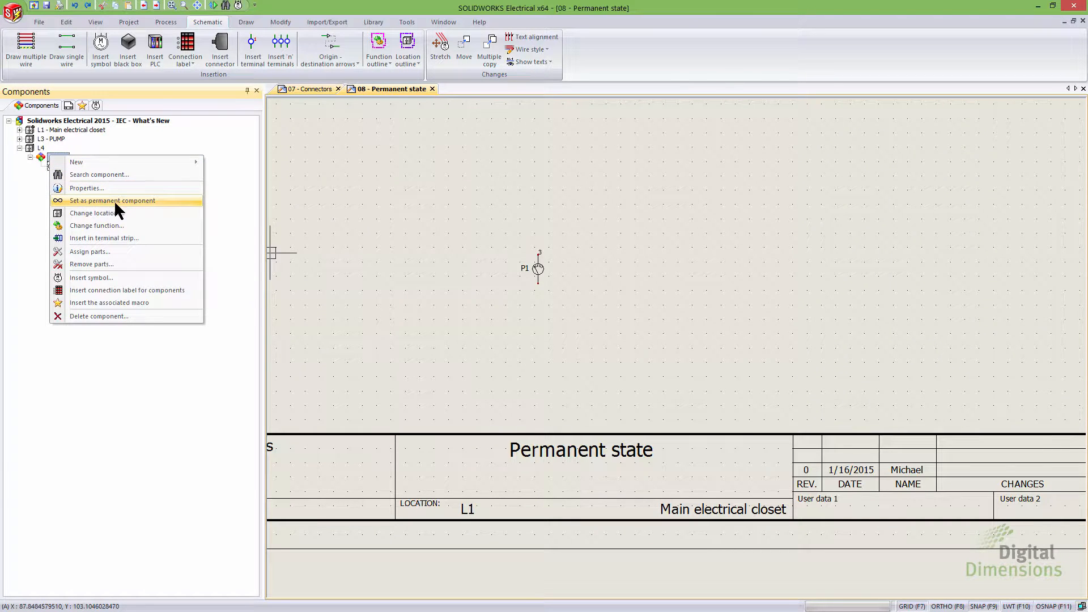
{"action": "left_click", "coordinate": [152, 199]}
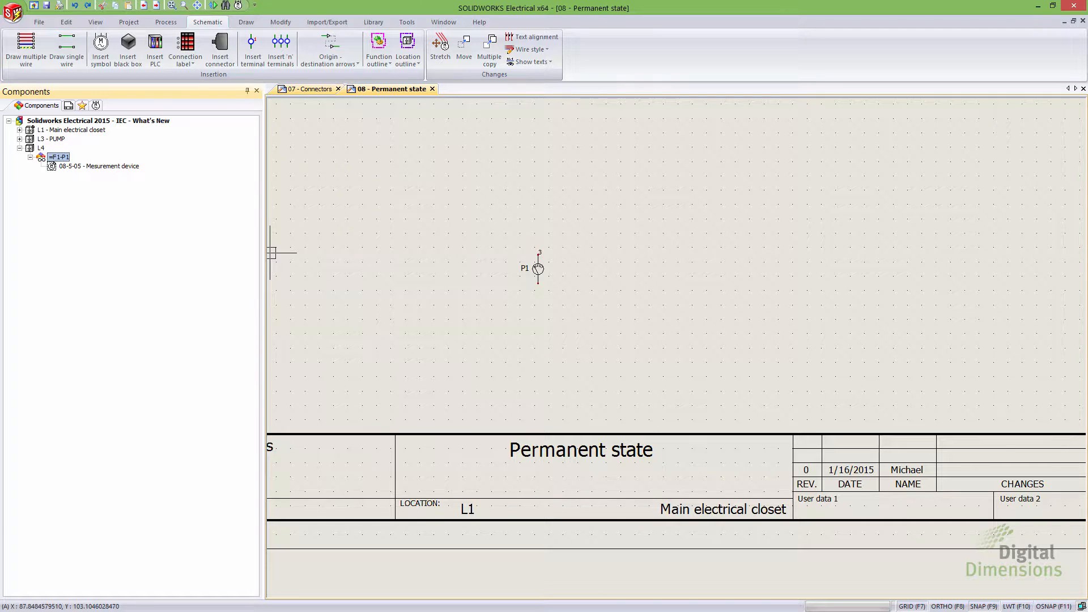
{"action": "left_click", "coordinate": [538, 264]}
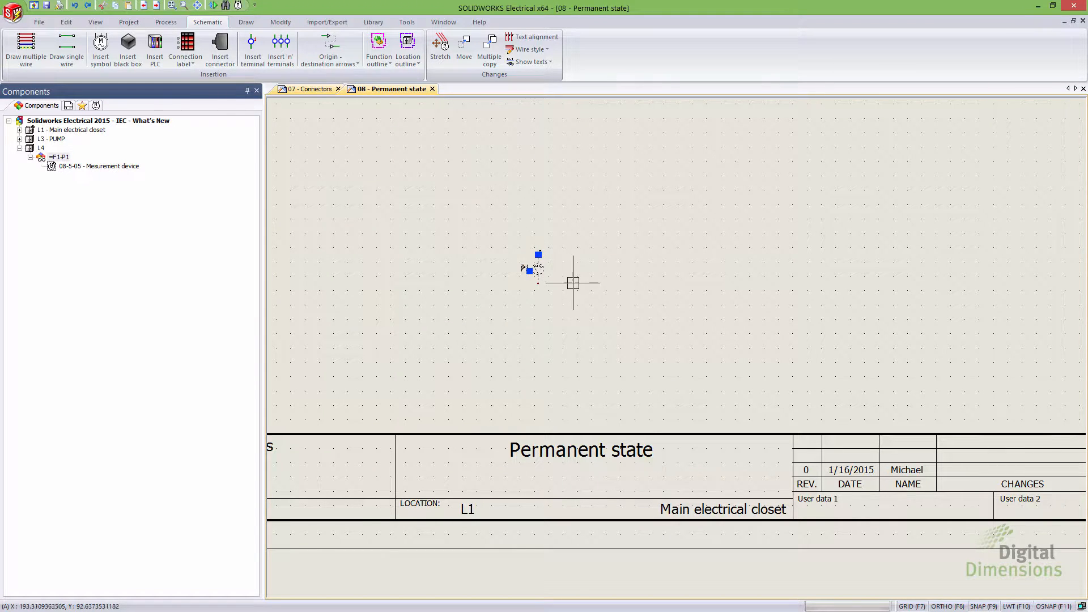
{"action": "key", "text": "Delete"}
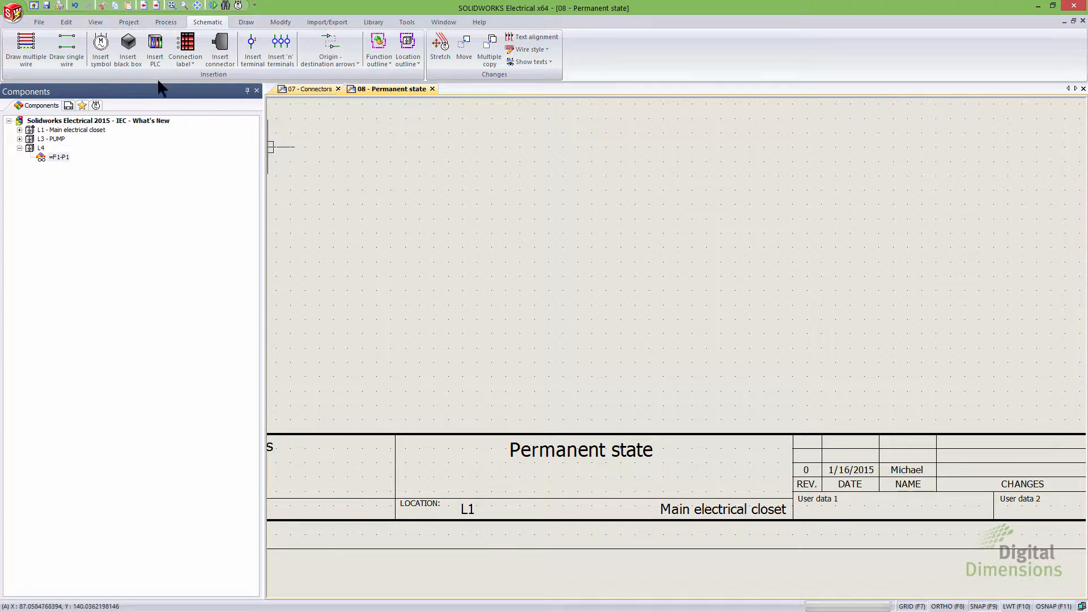
- Insert the mA Ammeter symbol from the Measure class and associate it with the existing component P1 in location L4
{"action": "left_click", "coordinate": [101, 49]}
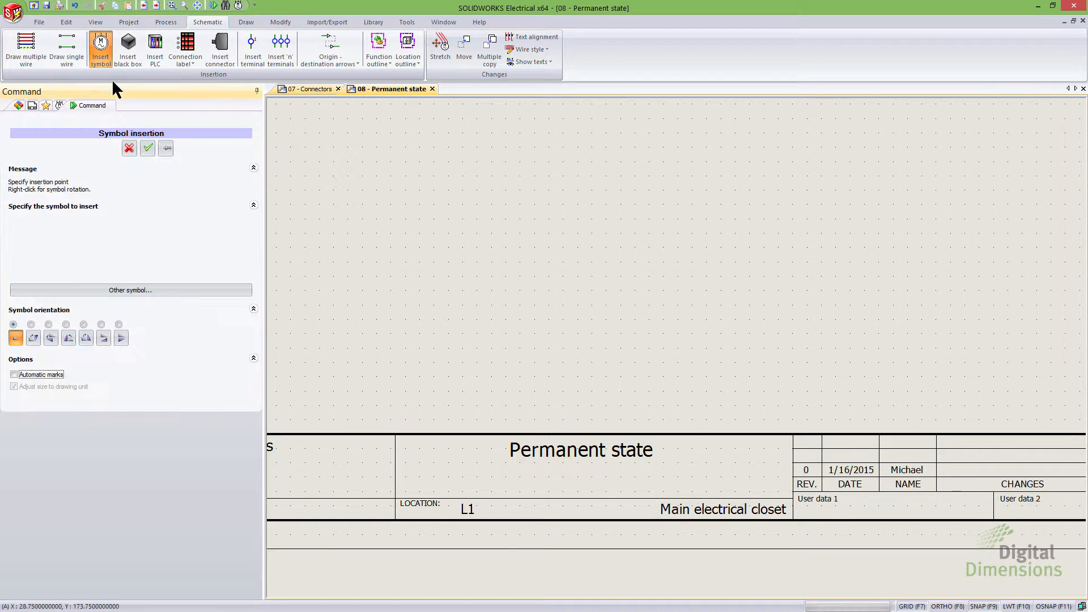
{"action": "left_click", "coordinate": [152, 290]}
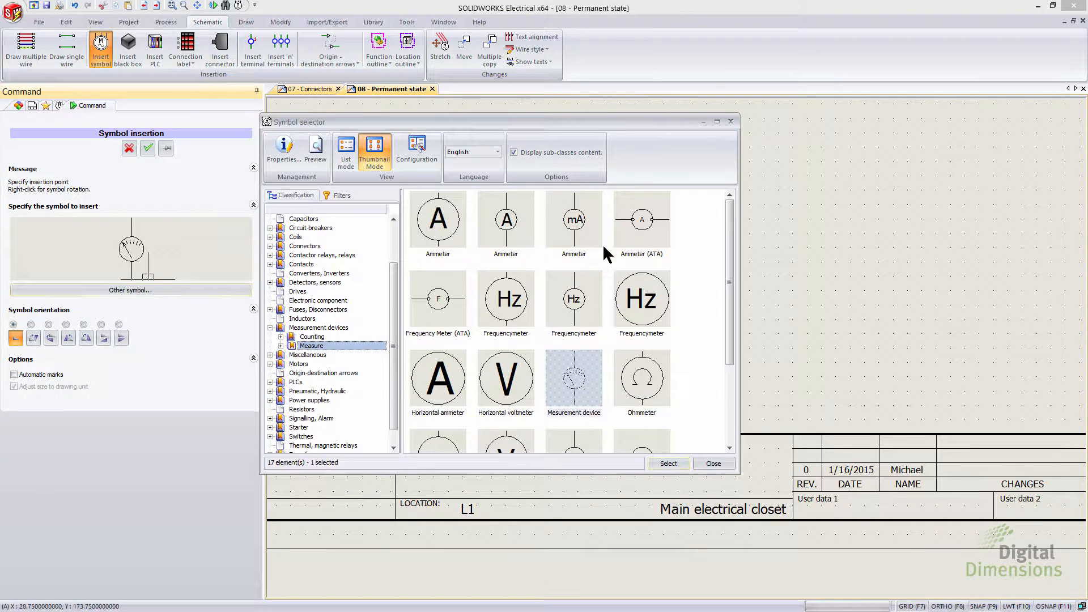
{"action": "left_click", "coordinate": [581, 227]}
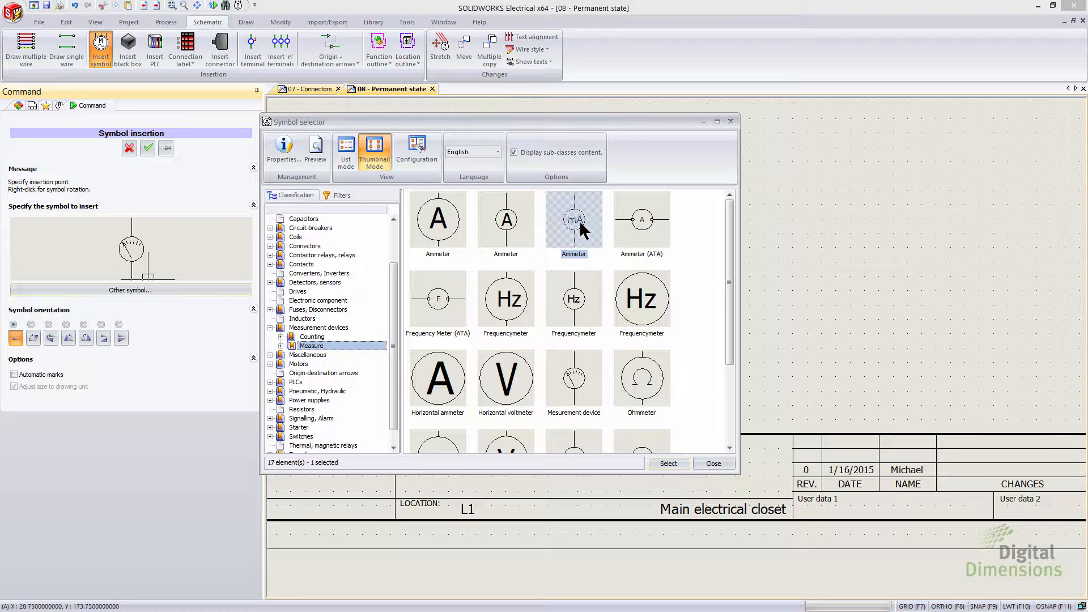
{"action": "left_click", "coordinate": [669, 464]}
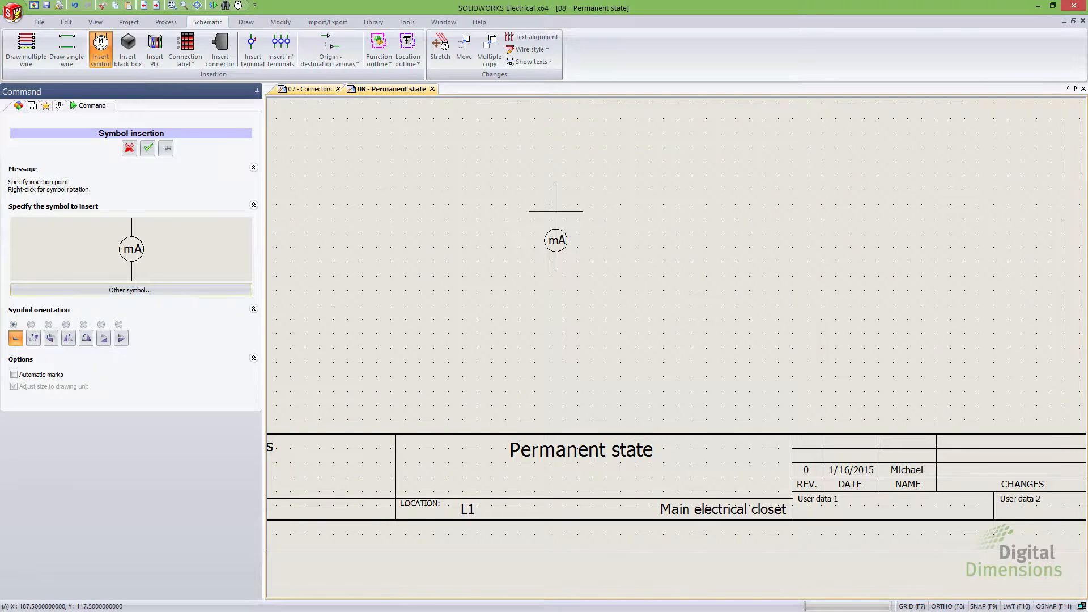
{"action": "left_click", "coordinate": [556, 213]}
{"action": "left_click", "coordinate": [637, 325]}
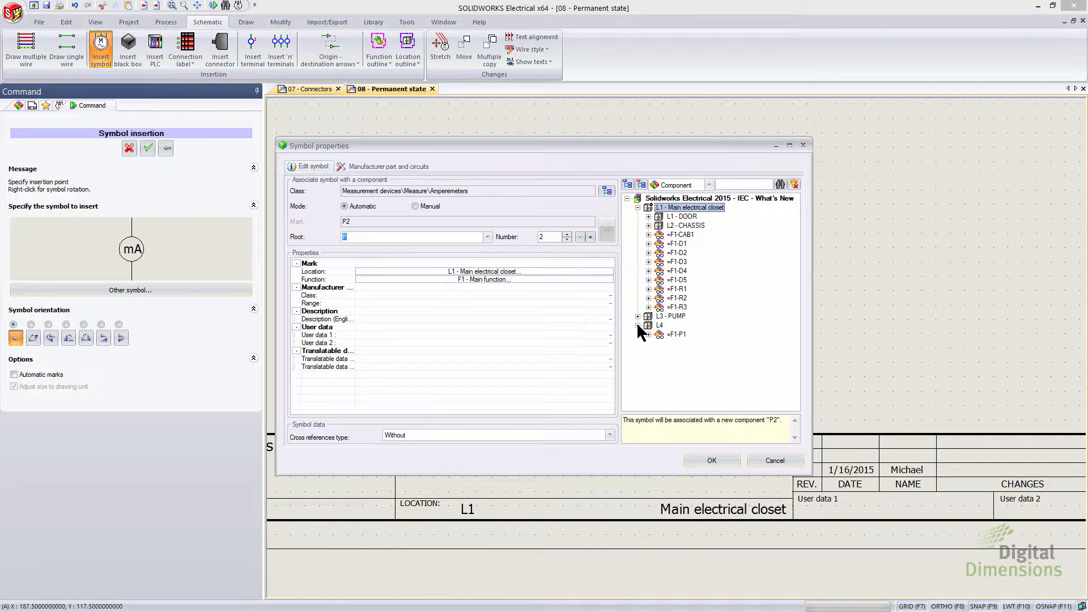
{"action": "left_click", "coordinate": [662, 334]}
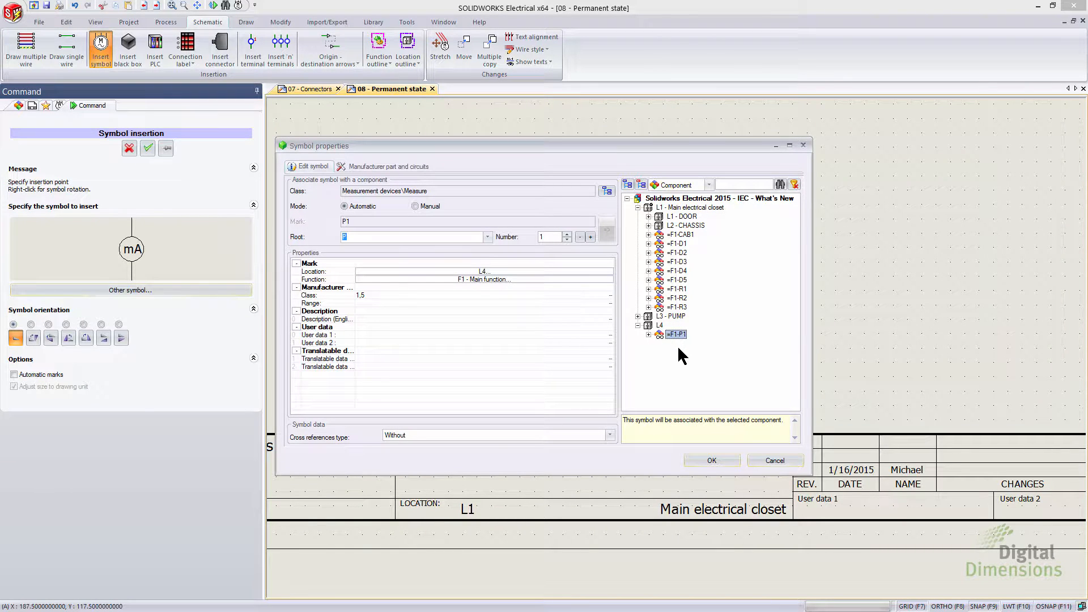
{"action": "left_click", "coordinate": [714, 462]}
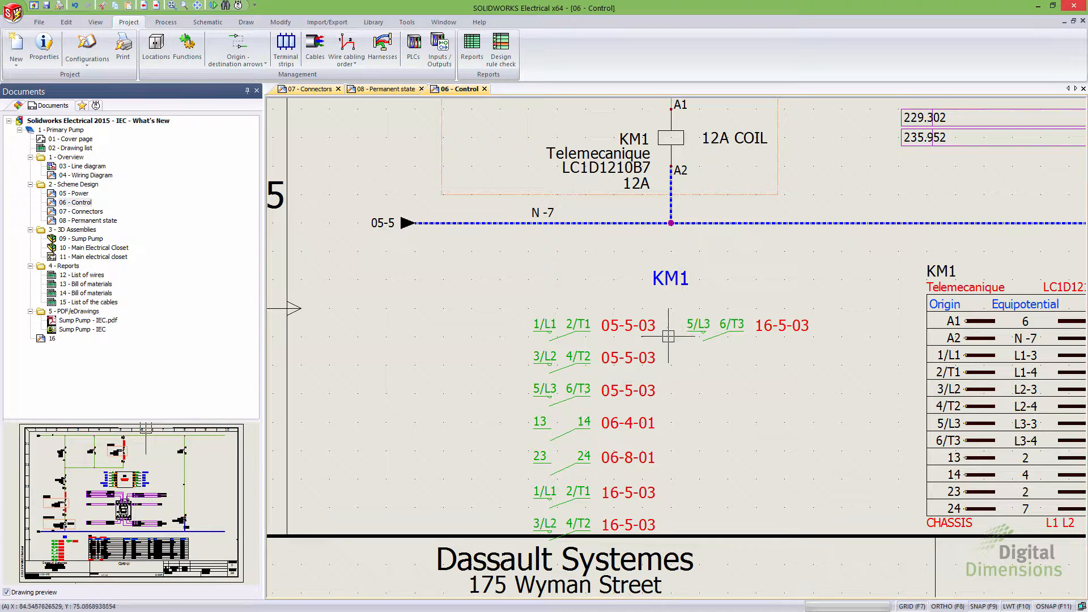
- Examine the KM1 contact cross-reference table and its 12A coil symbol on the Control drawing, clearing the selection
{"action": "left_click", "coordinate": [629, 325]}
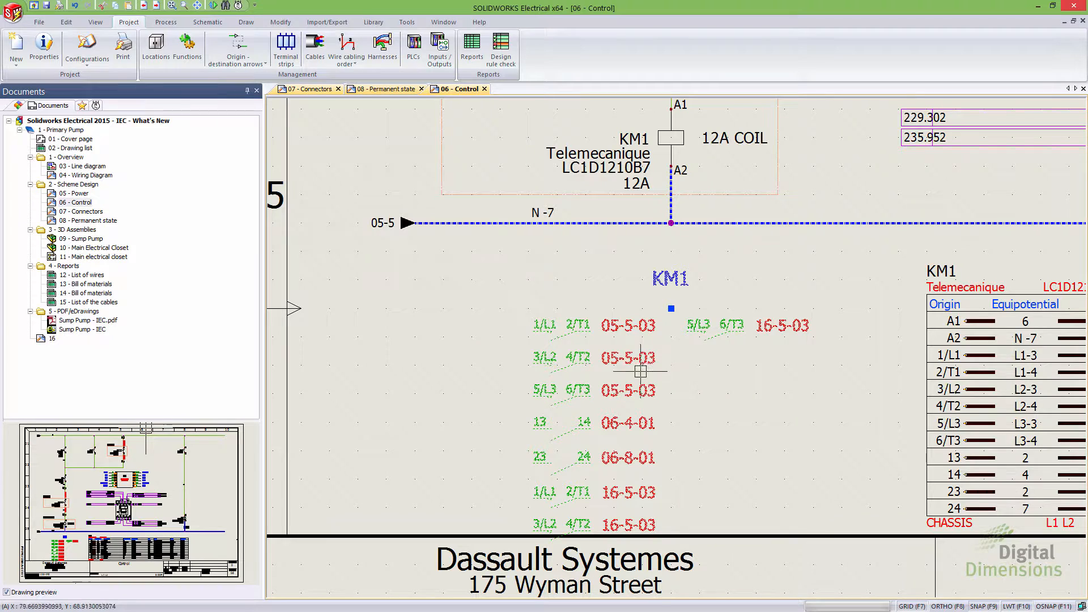
{"action": "left_click", "coordinate": [671, 137]}
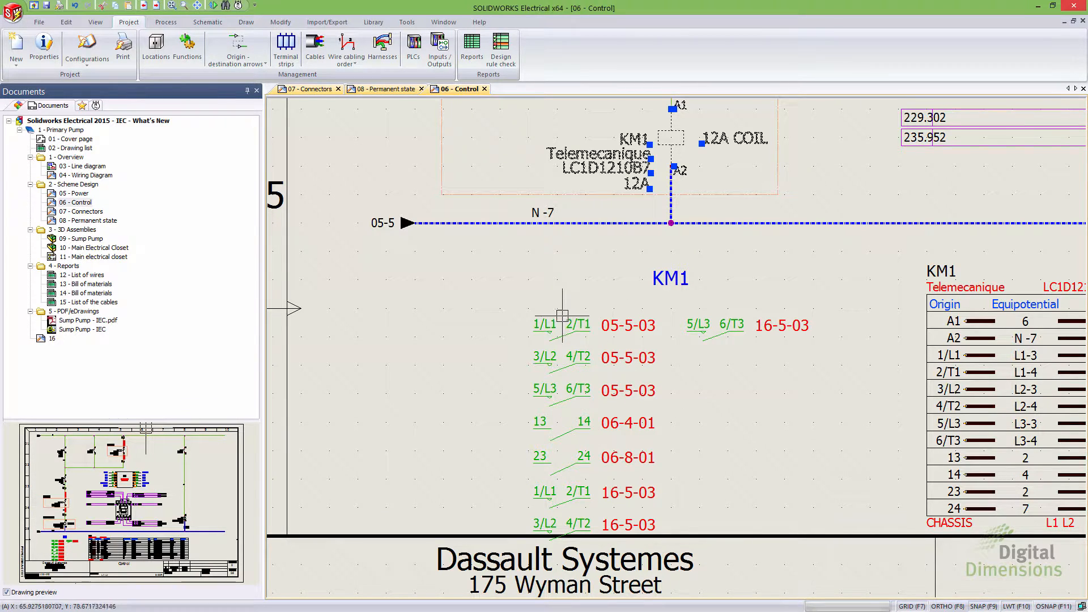
{"action": "key", "text": "Escape"}
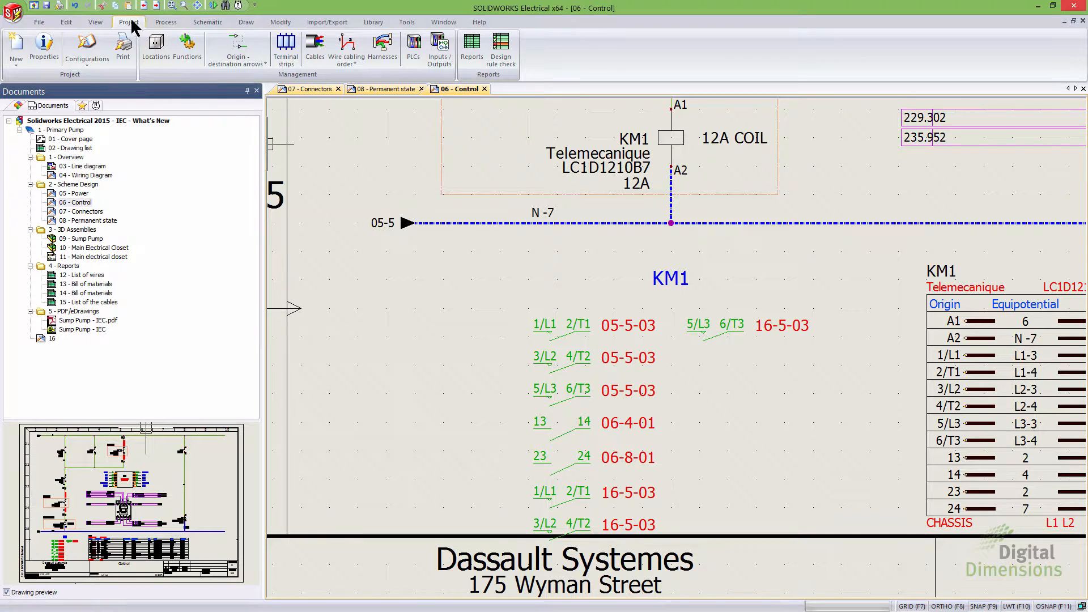
- Add the non-default application configuration described as Cross references to the project's cross-reference configurations
{"action": "left_click", "coordinate": [87, 59]}
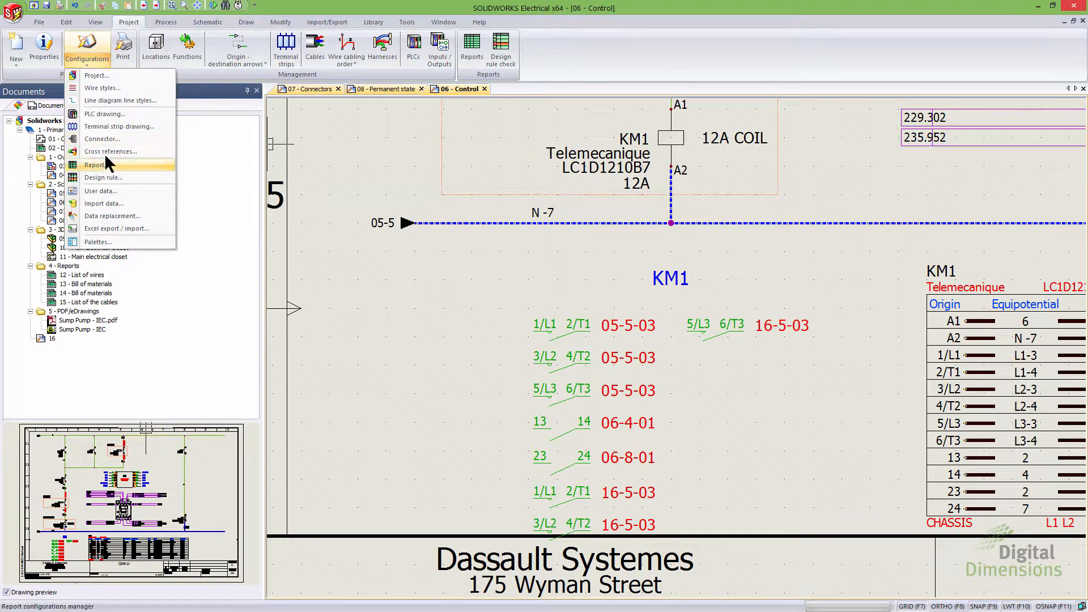
{"action": "left_click", "coordinate": [124, 153]}
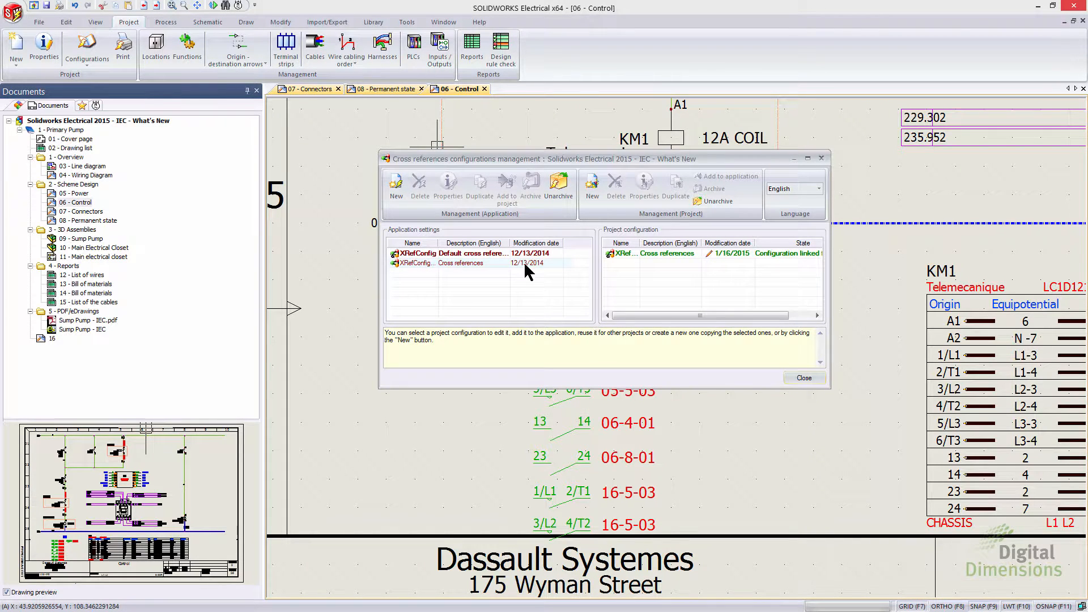
{"action": "left_click", "coordinate": [477, 253]}
{"action": "left_click", "coordinate": [474, 264]}
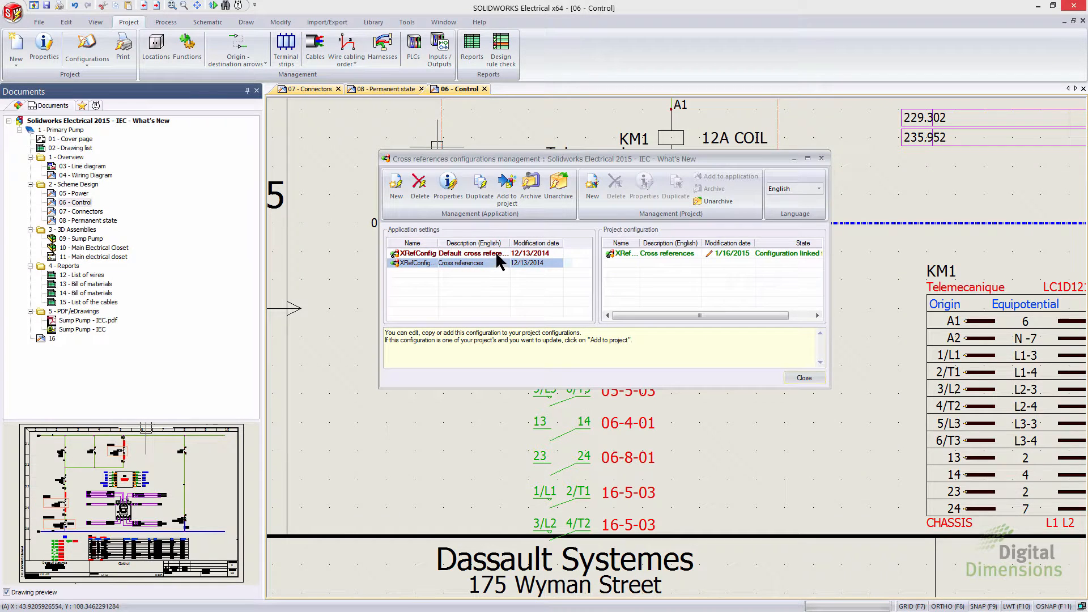
{"action": "left_click", "coordinate": [508, 188]}
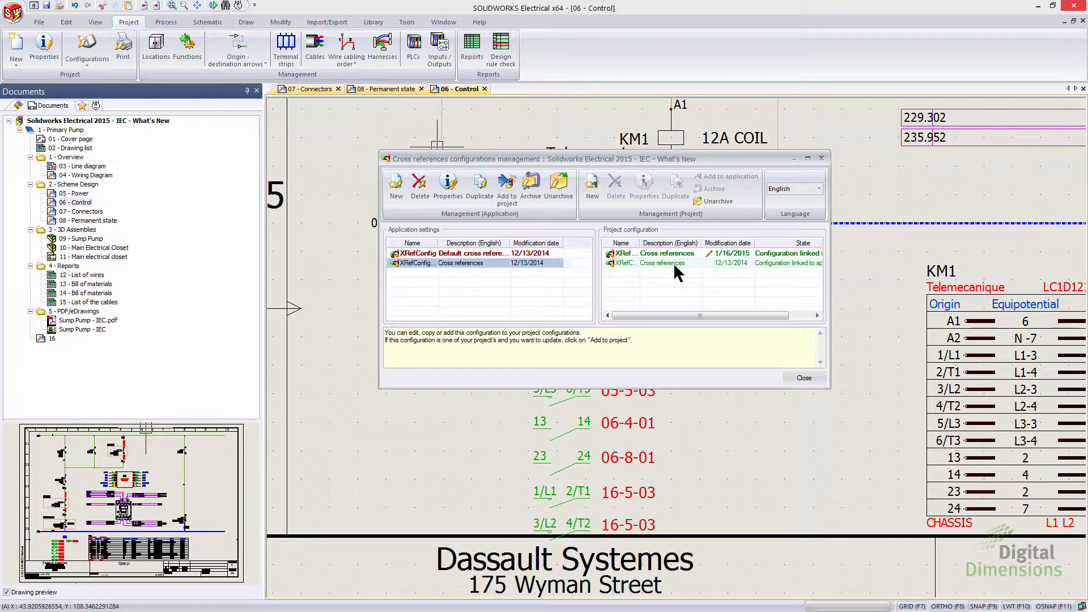
- Open the properties of the added project cross-reference configuration and review its Style, Parent in table and Parent in line settings
{"action": "left_click", "coordinate": [676, 266]}
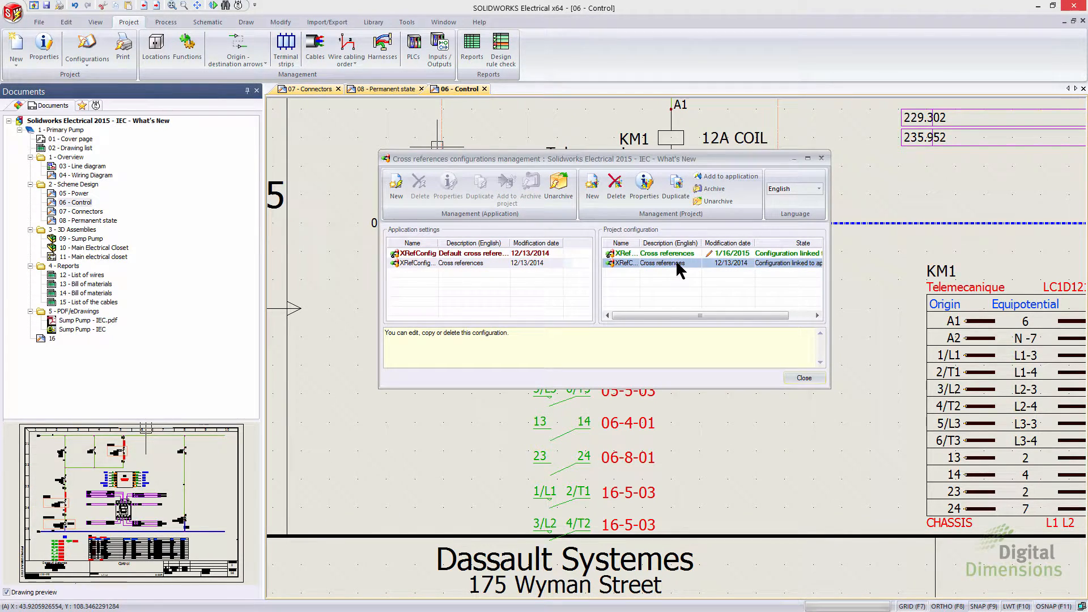
{"action": "left_click", "coordinate": [646, 186]}
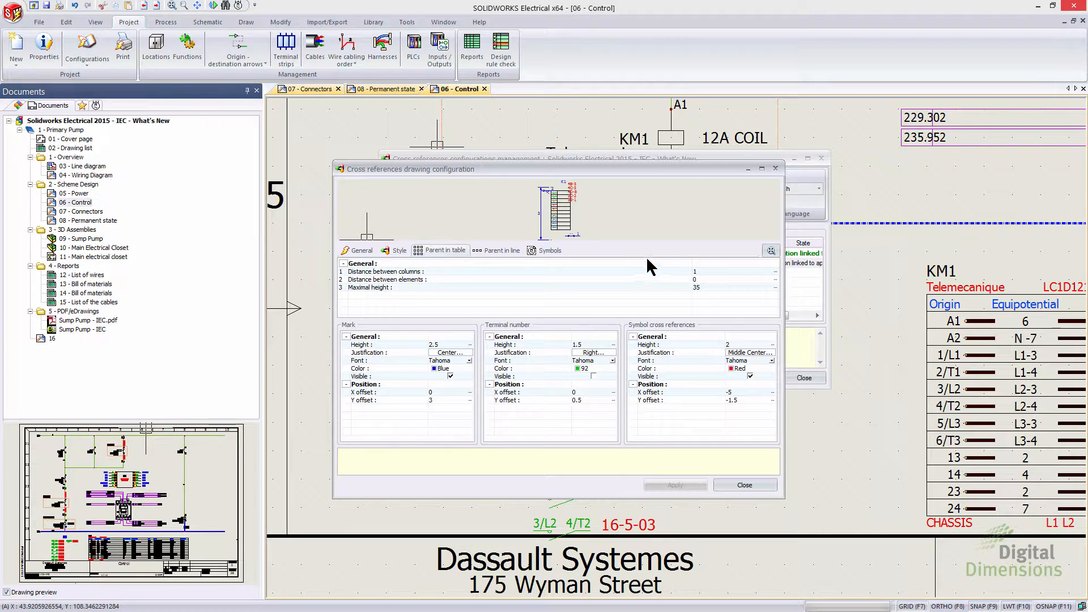
{"action": "left_click", "coordinate": [399, 250]}
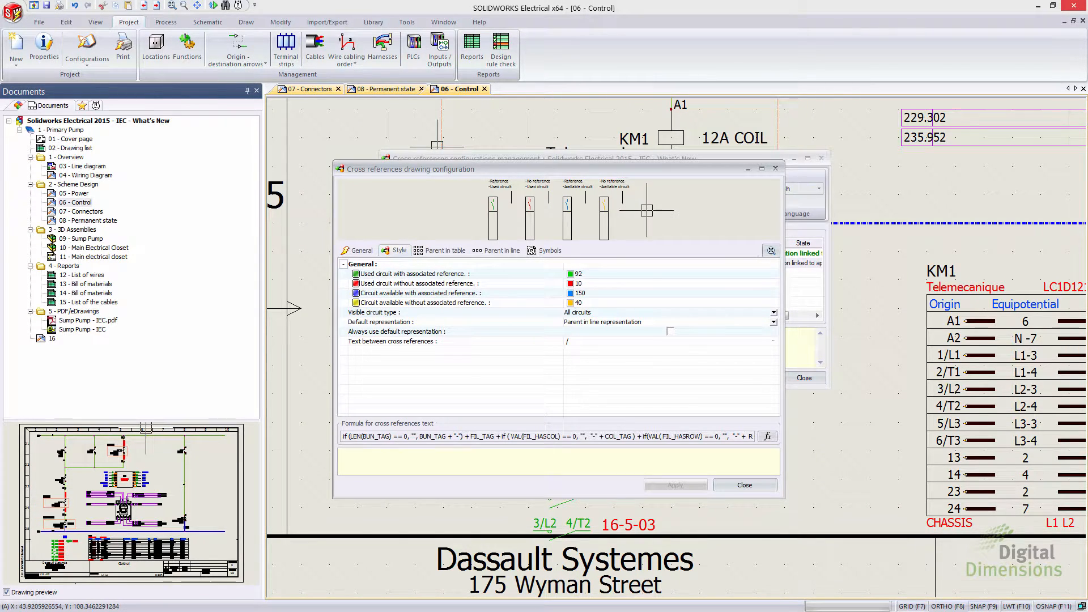
{"action": "left_click", "coordinate": [452, 251]}
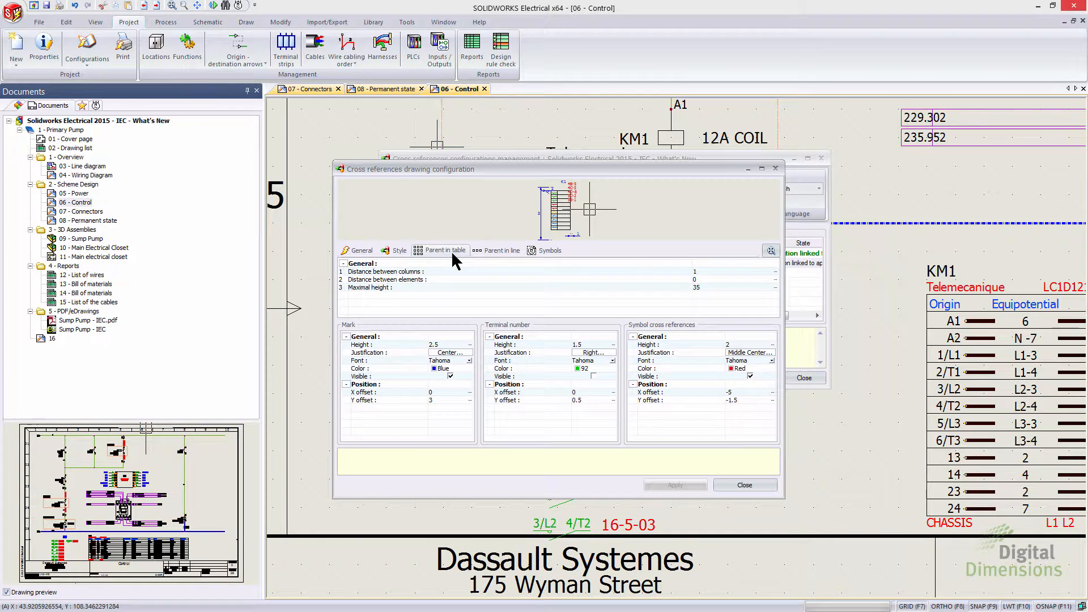
{"action": "left_click", "coordinate": [492, 250]}
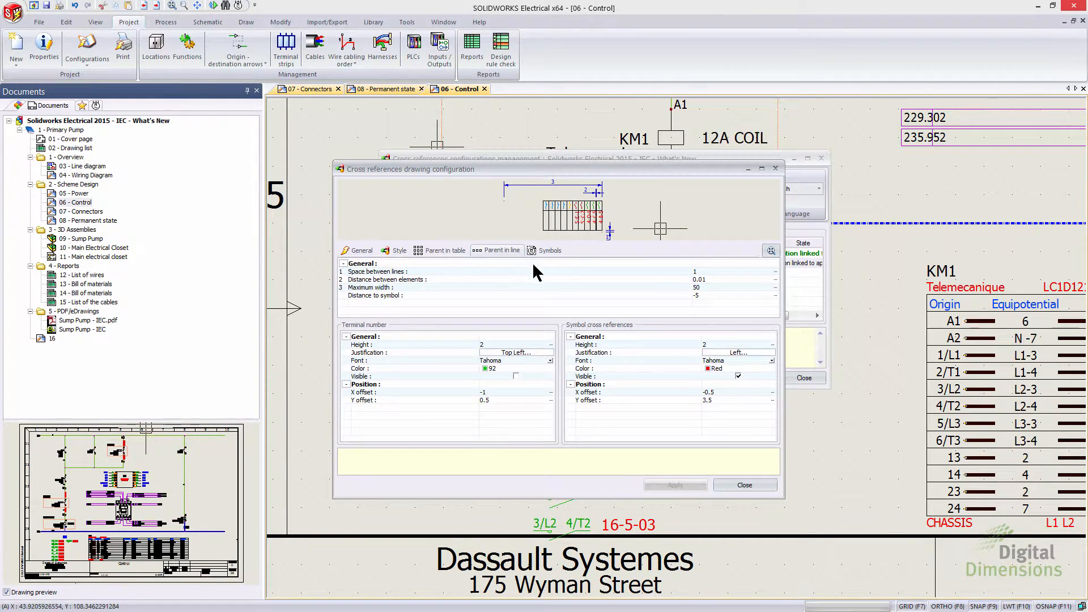
- Review the configuration's circuit symbols, including the NO time delayed contact, and close the cross-reference configuration windows
{"action": "left_click", "coordinate": [545, 250]}
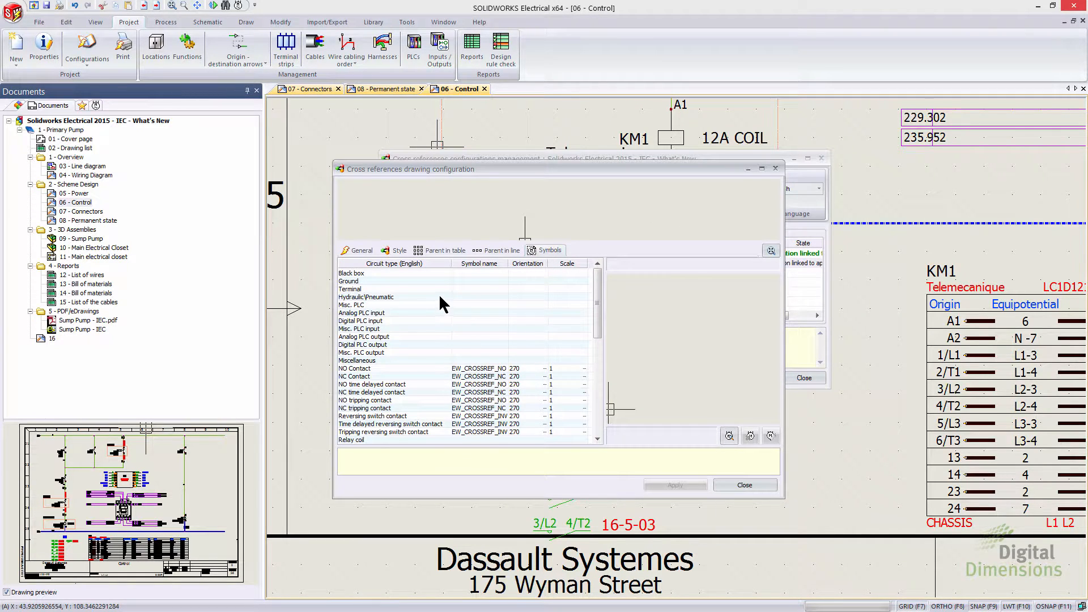
{"action": "left_click", "coordinate": [374, 313]}
{"action": "left_click", "coordinate": [388, 384]}
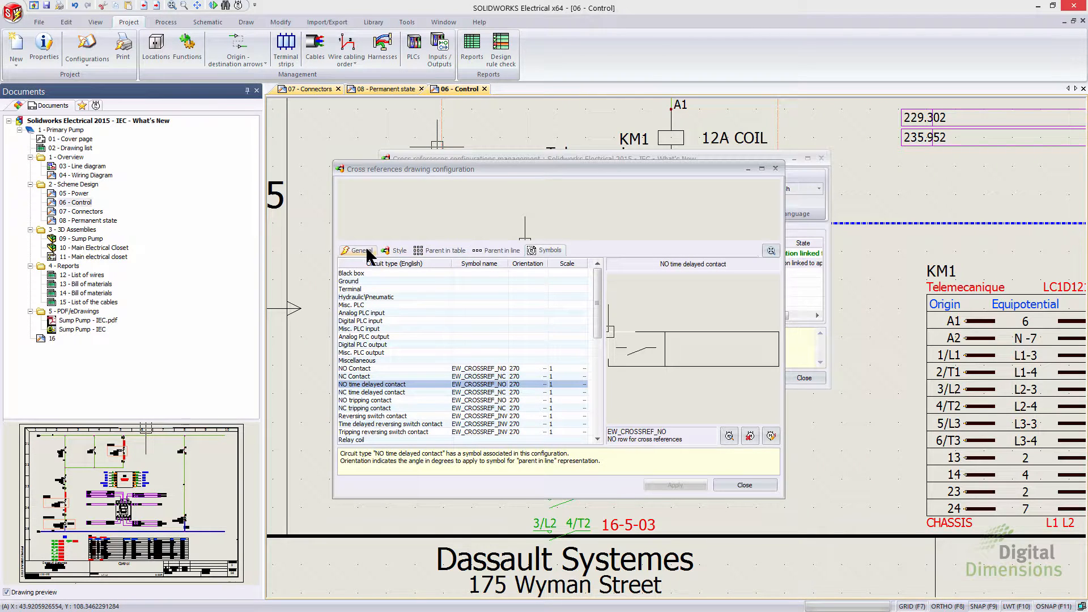
{"action": "left_click_drag", "start_coordinate": [442, 170], "coordinate": [773, 145]}
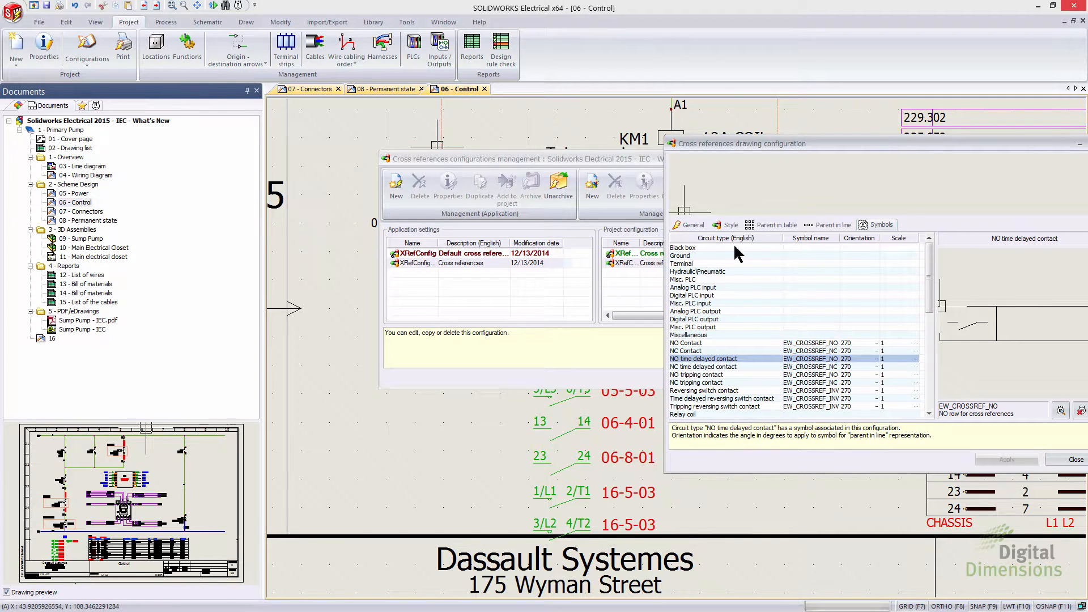
{"action": "left_click_drag", "start_coordinate": [781, 146], "coordinate": [500, 133]}
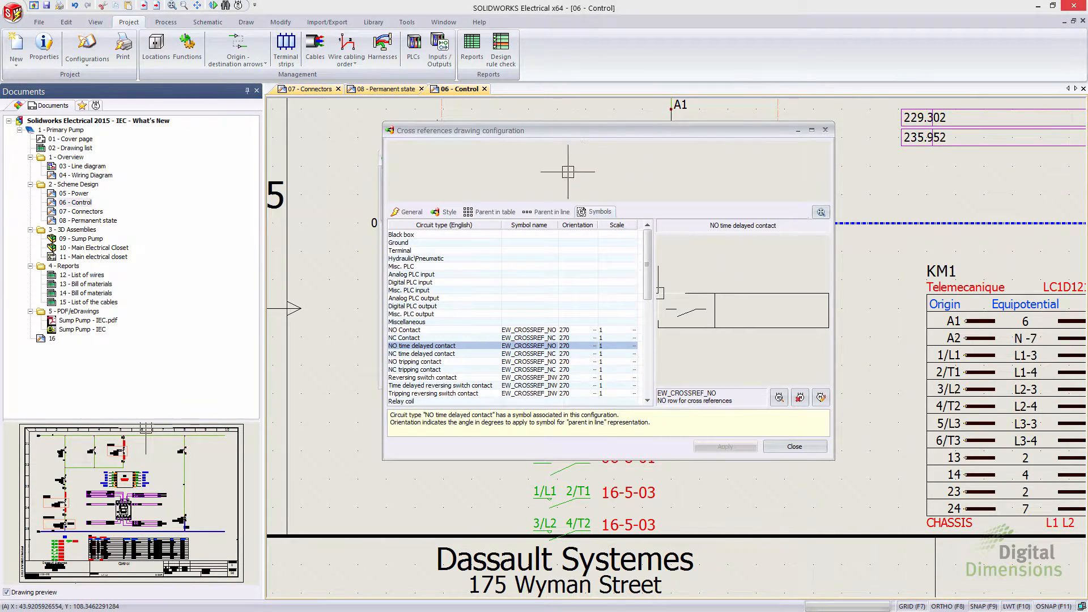
{"action": "left_click", "coordinate": [794, 446]}
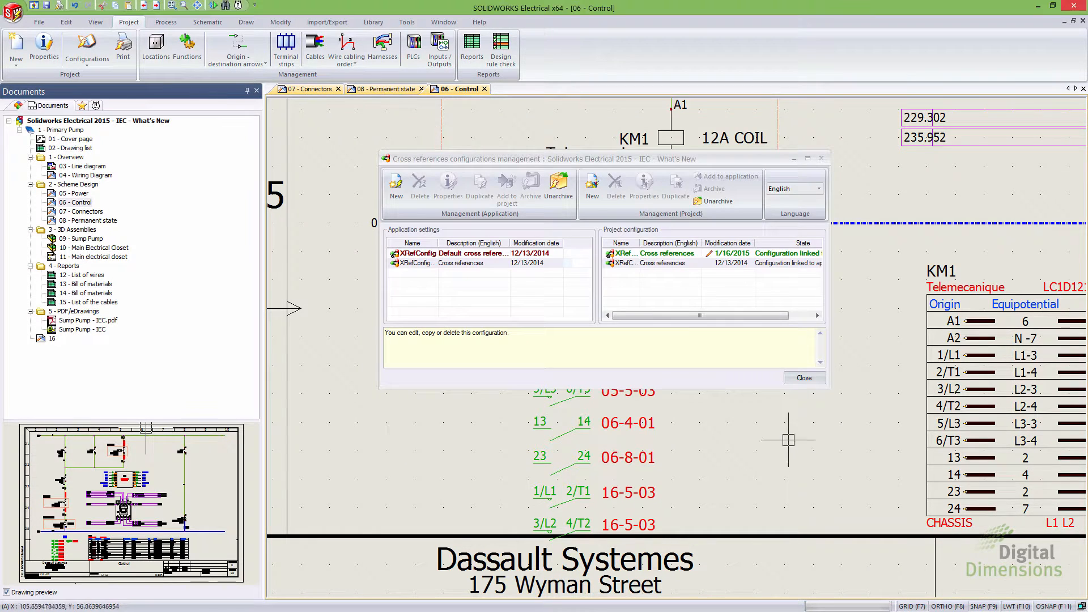
{"action": "left_click", "coordinate": [804, 378]}
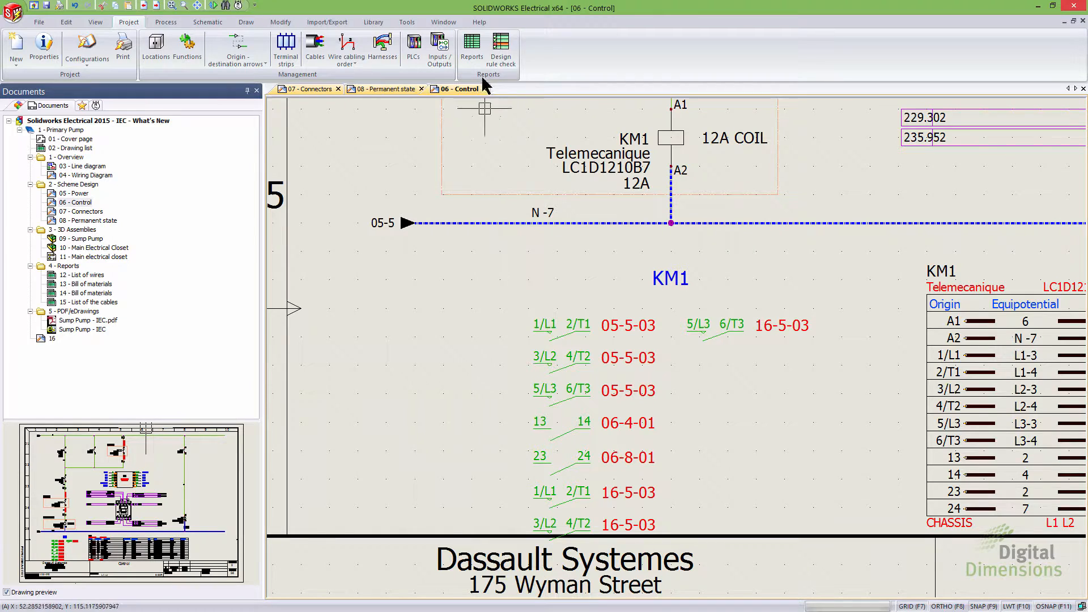
- Open the software's help and display the New Features topic
{"action": "left_click", "coordinate": [477, 24]}
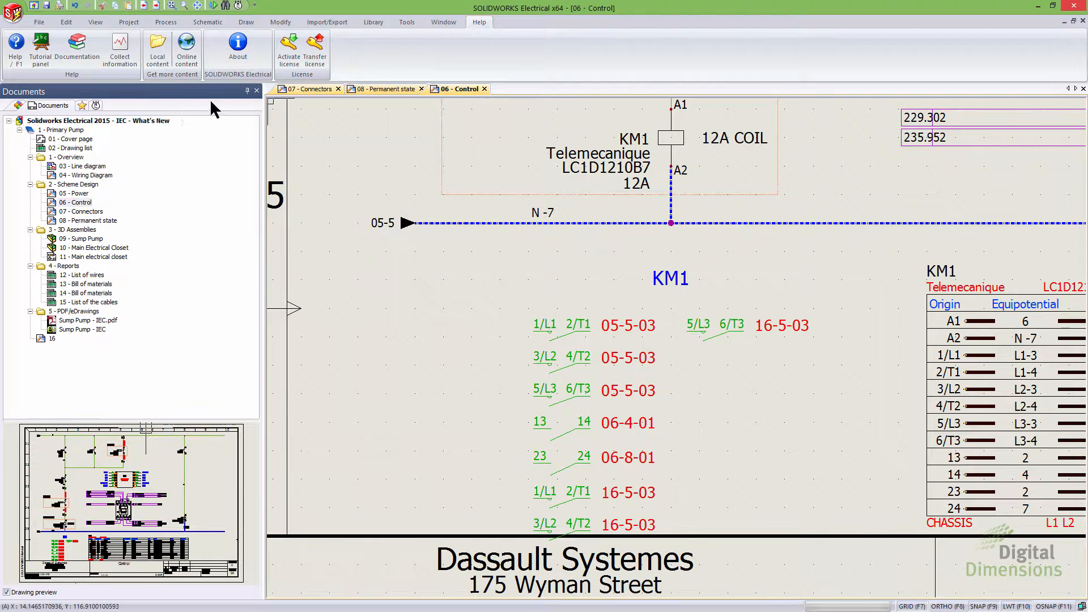
{"action": "left_click", "coordinate": [15, 50]}
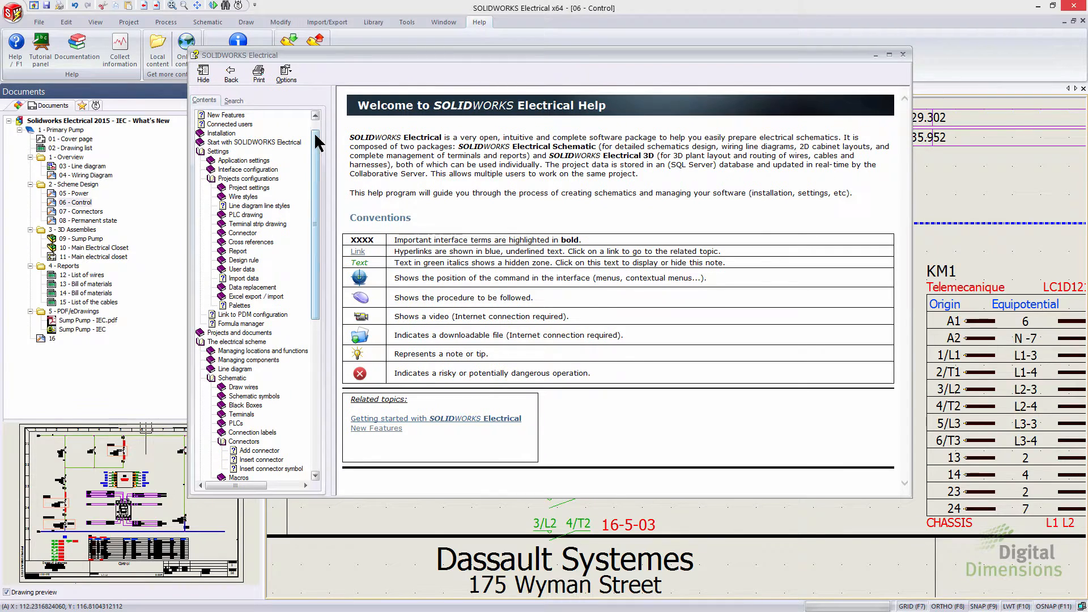
{"action": "left_click_drag", "start_coordinate": [317, 141], "coordinate": [304, 111]}
{"action": "left_click", "coordinate": [227, 134]}
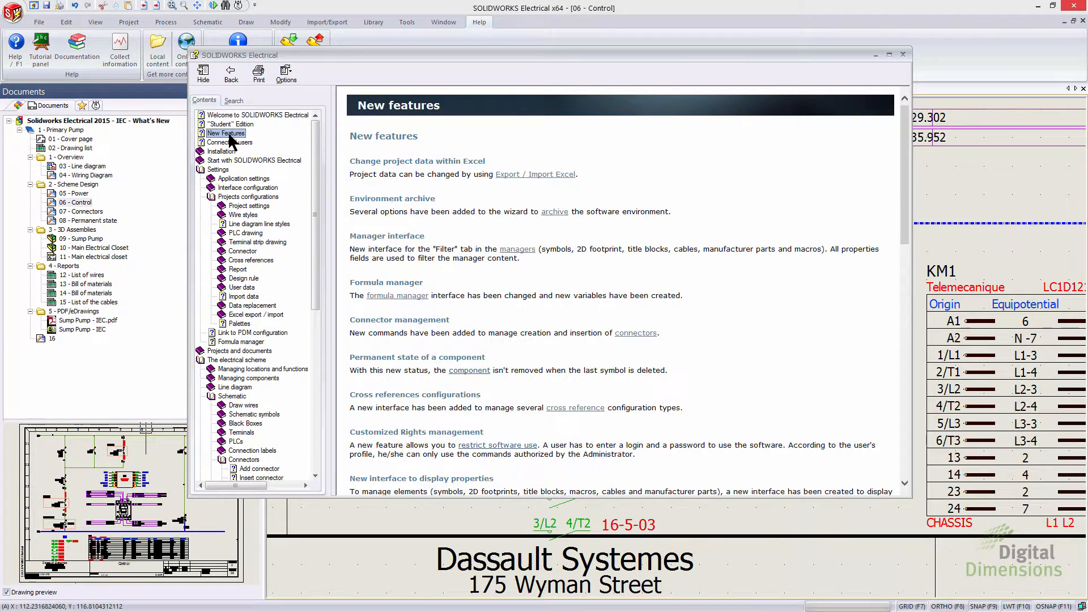